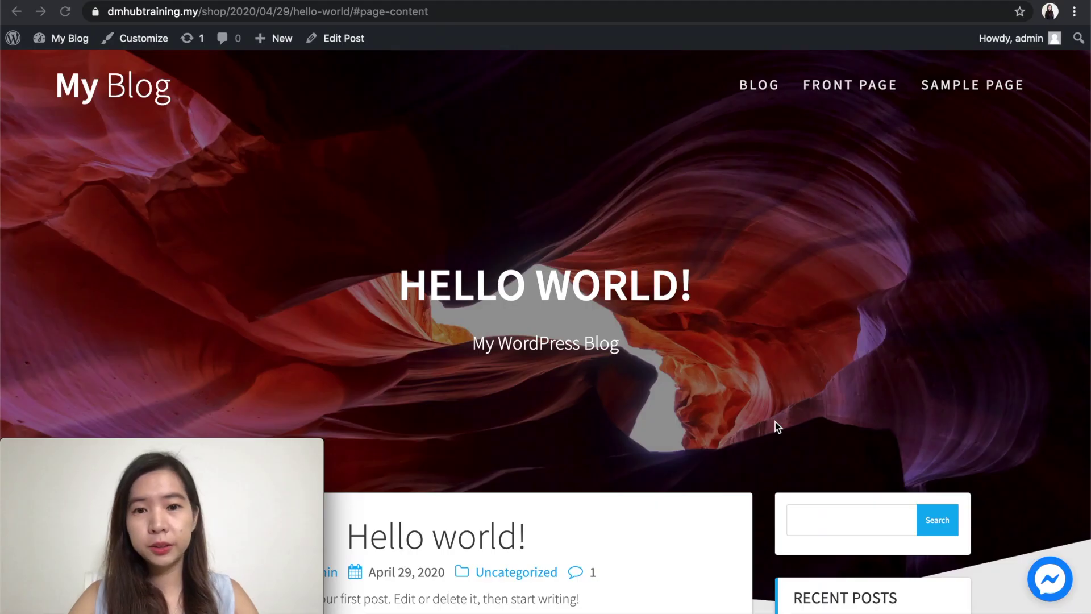
Step: Go from the current post to FRONT PAGE and scroll down to the client testimonials
scroll(775, 422, down, 1)
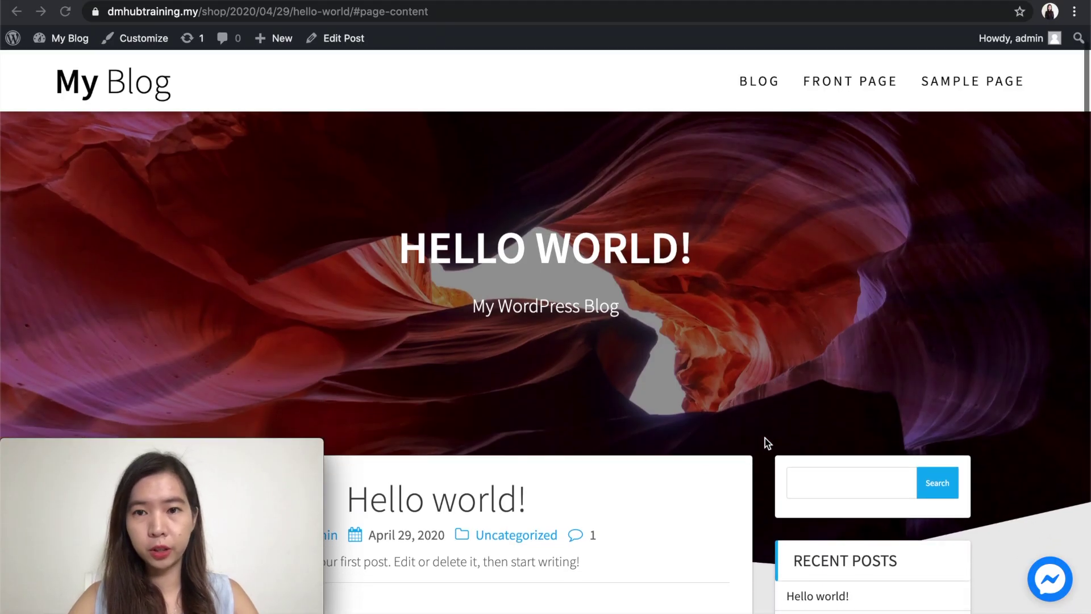
scroll(764, 437, down, 3)
scroll(765, 442, down, 10)
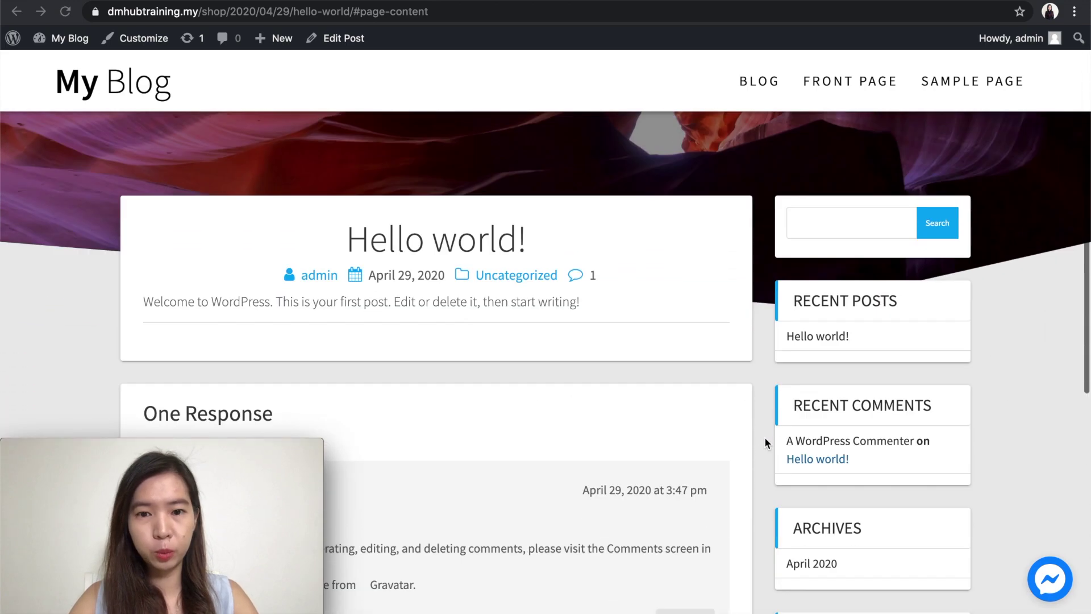
scroll(765, 443, up, 15)
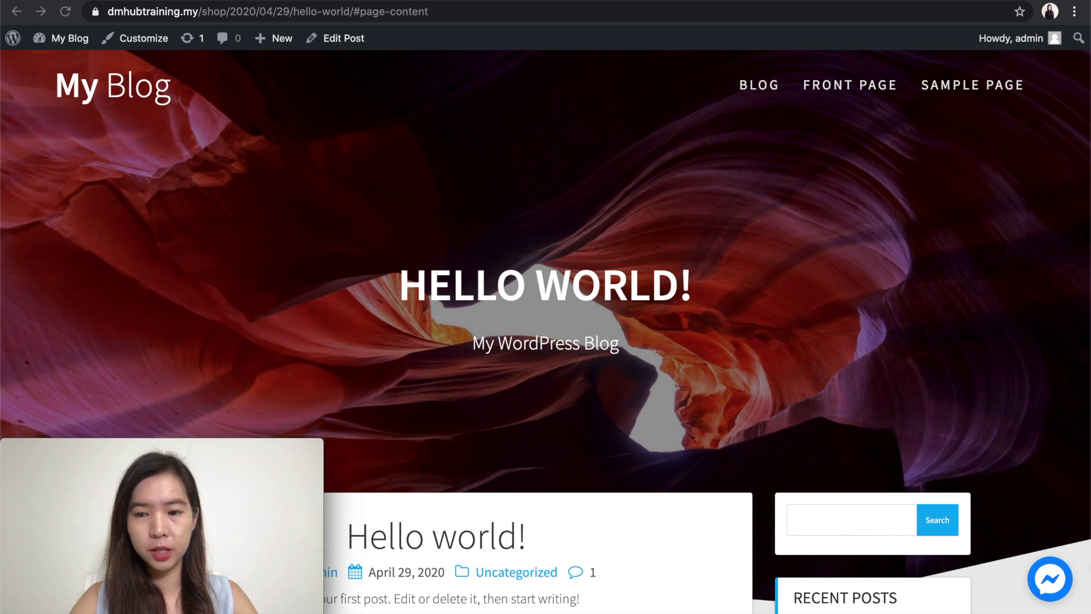
click(836, 87)
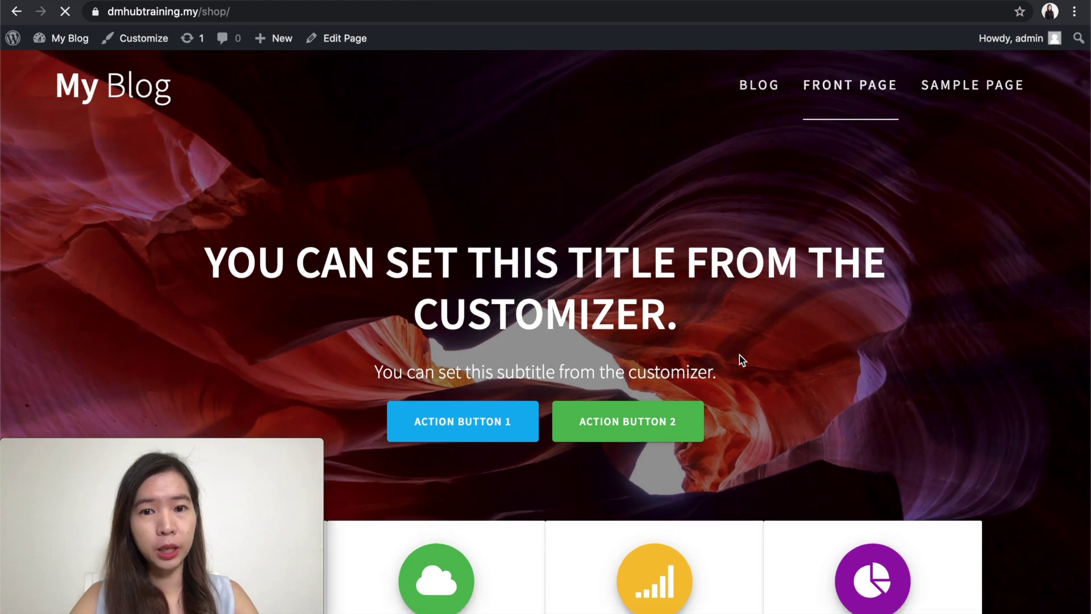
scroll(739, 355, down, 5)
scroll(739, 355, down, 10)
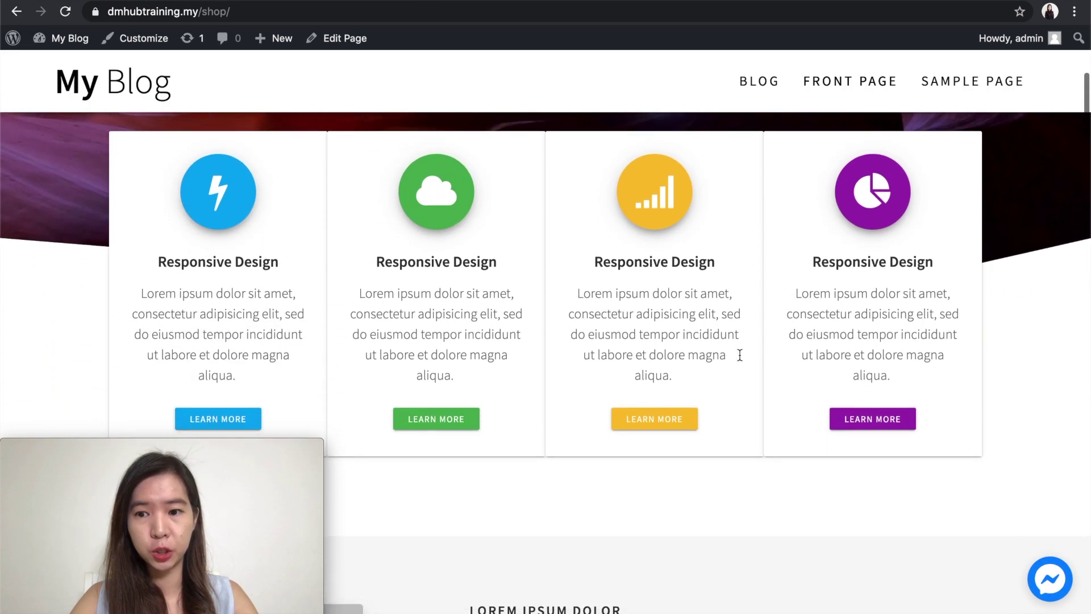
scroll(739, 359, down, 15)
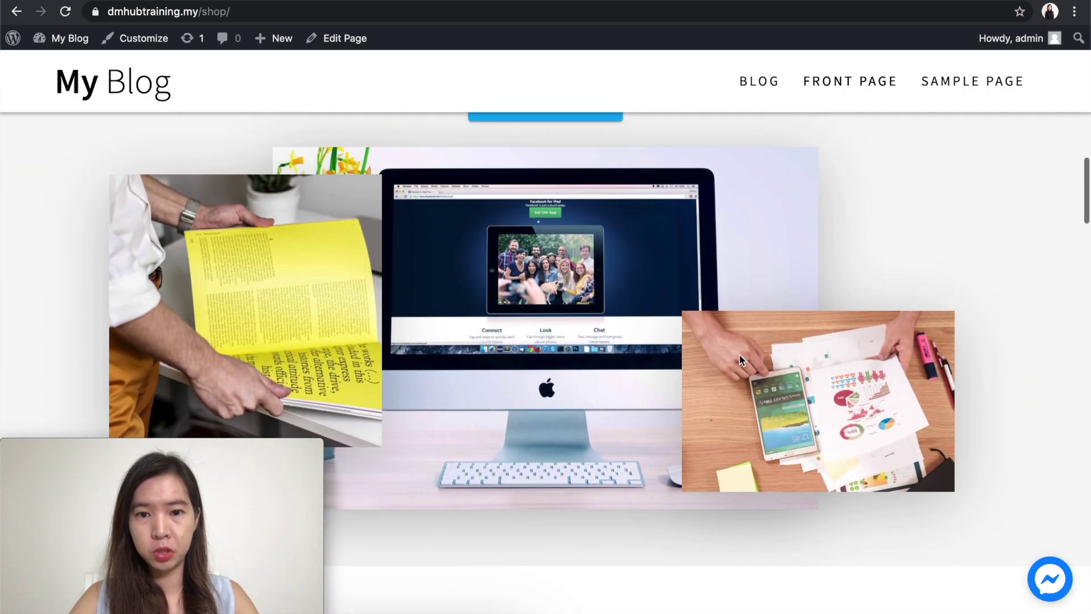
scroll(739, 359, down, 14)
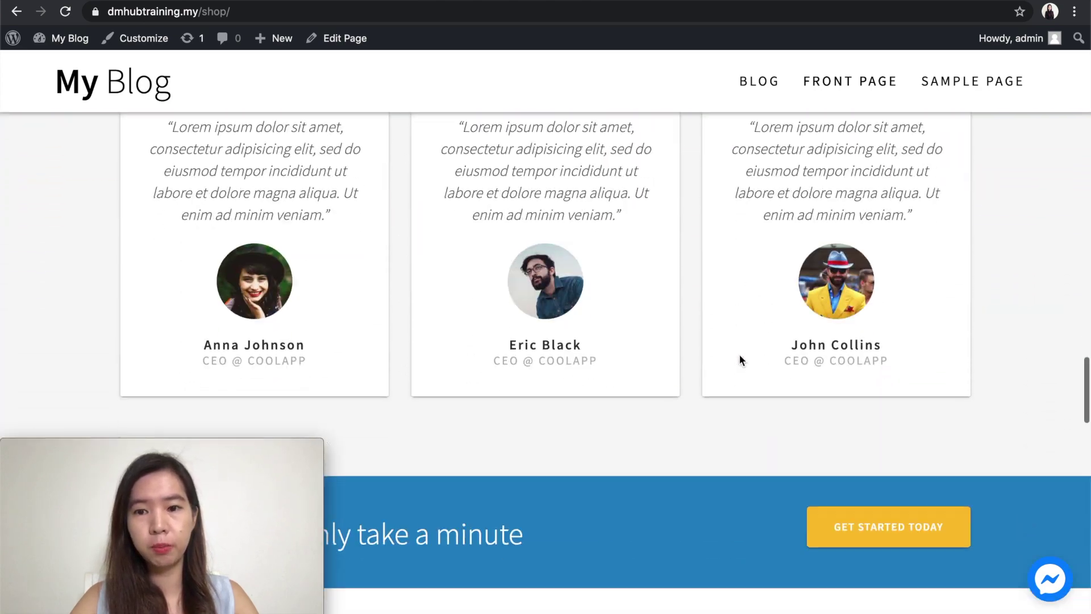
scroll(738, 353, down, 2)
Step: Go to the BLOG listing and open the Hello world! post
click(758, 81)
scroll(561, 321, down, 5)
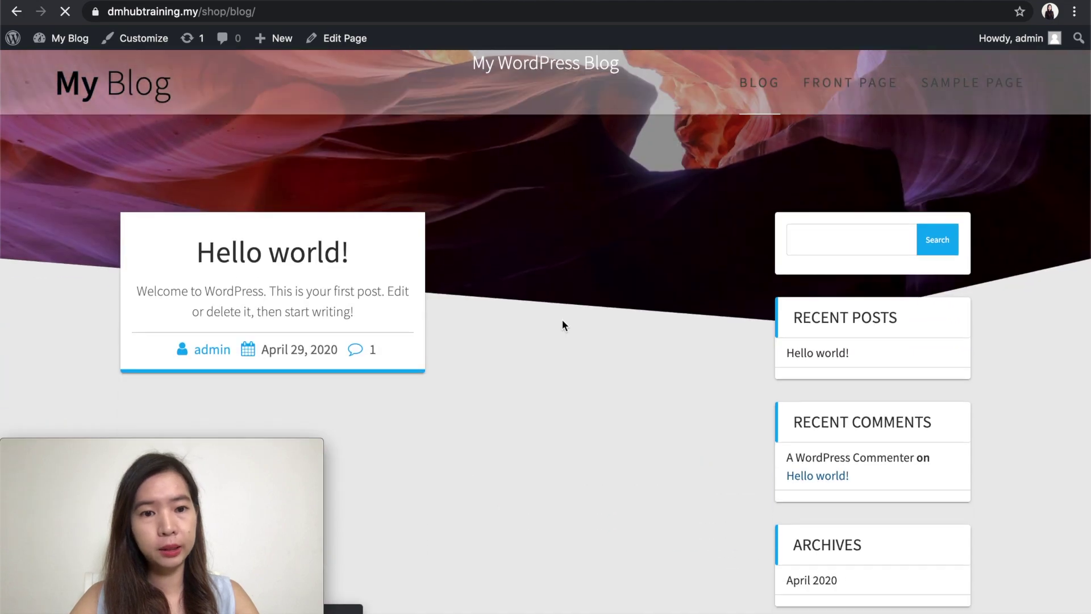
click(317, 228)
Step: Scroll the Hello world! post down to its comments and back to the top
scroll(763, 380, down, 3)
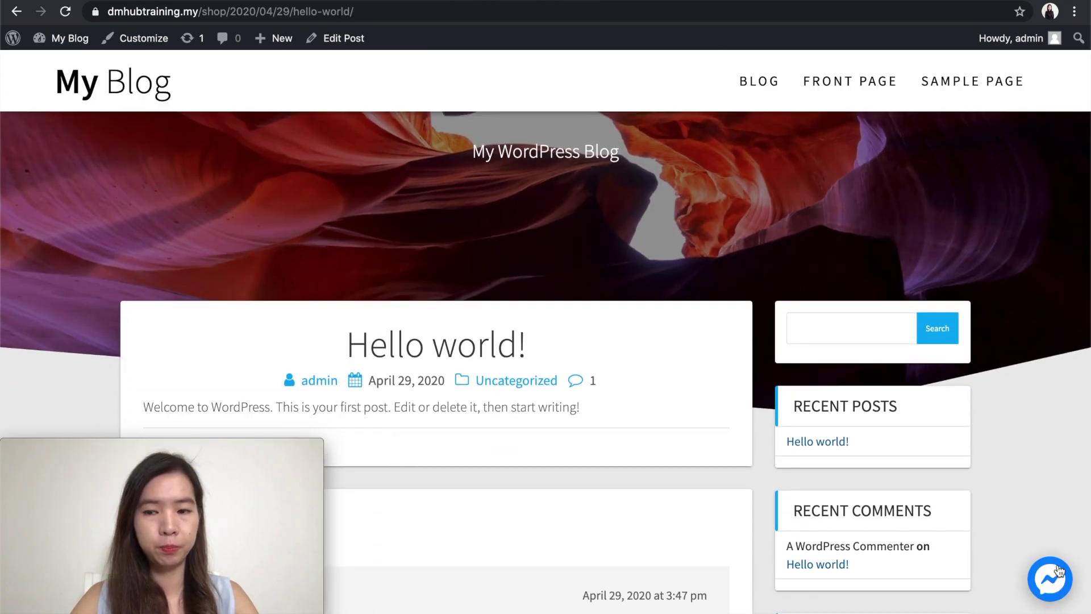
scroll(976, 577, down, 1)
scroll(976, 571, down, 15)
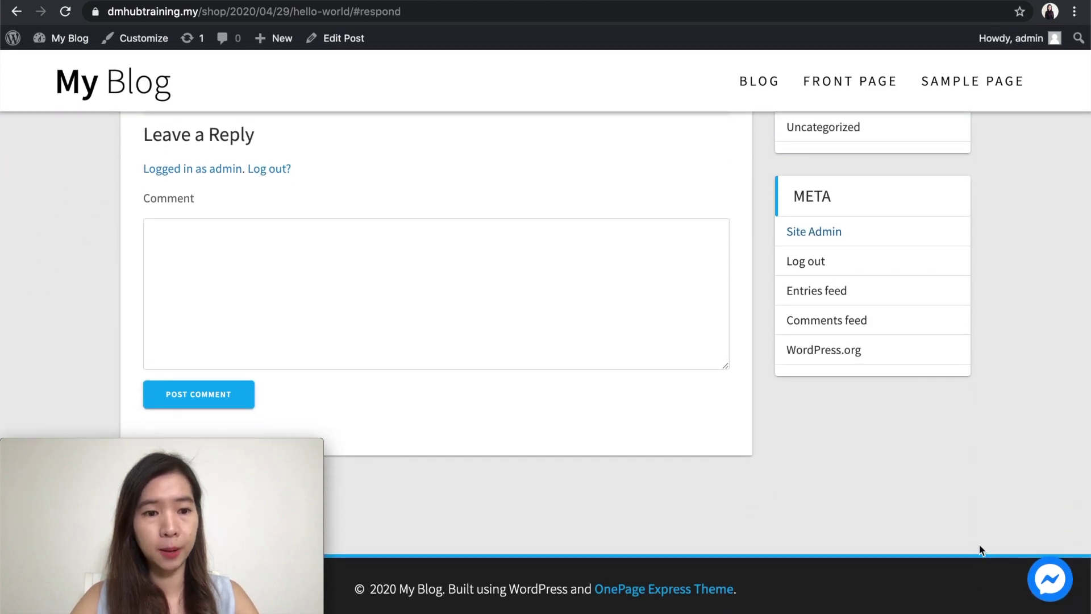
scroll(978, 548, up, 5)
scroll(1007, 507, up, 5)
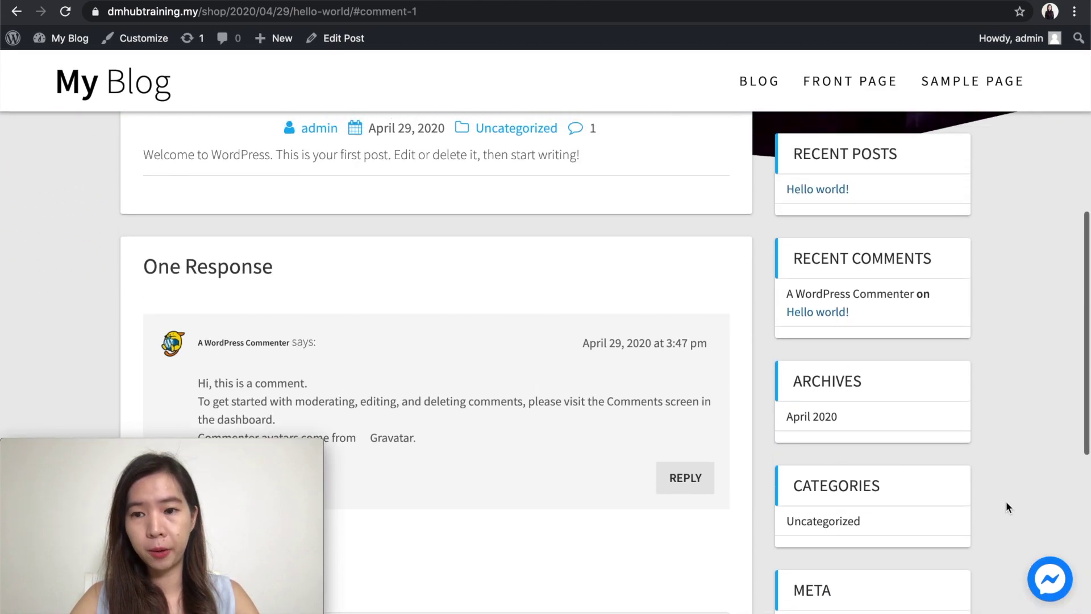
scroll(1001, 490, up, 5)
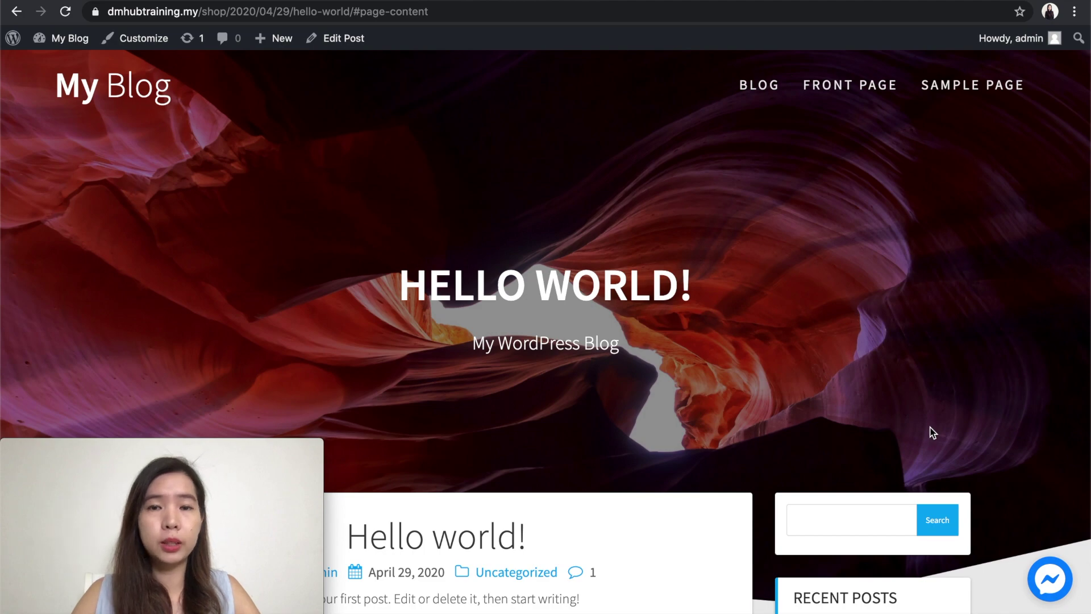
Step: On the dmhubtraining.com tab, scroll down the homepage and open the Offline tawk.to chat form
key(ctrl+Tab)
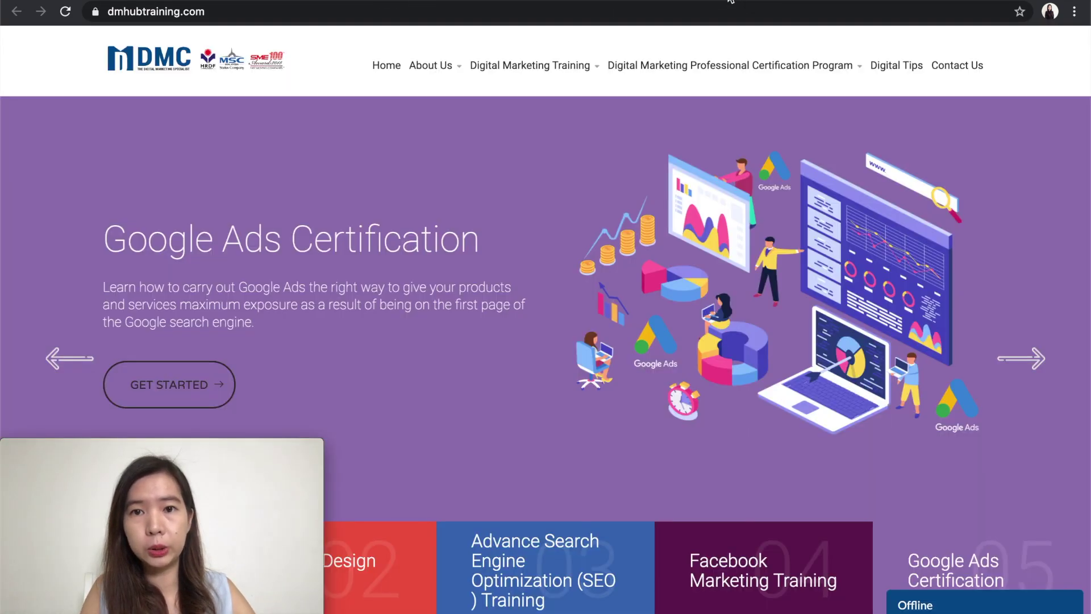
scroll(755, 406, down, 6)
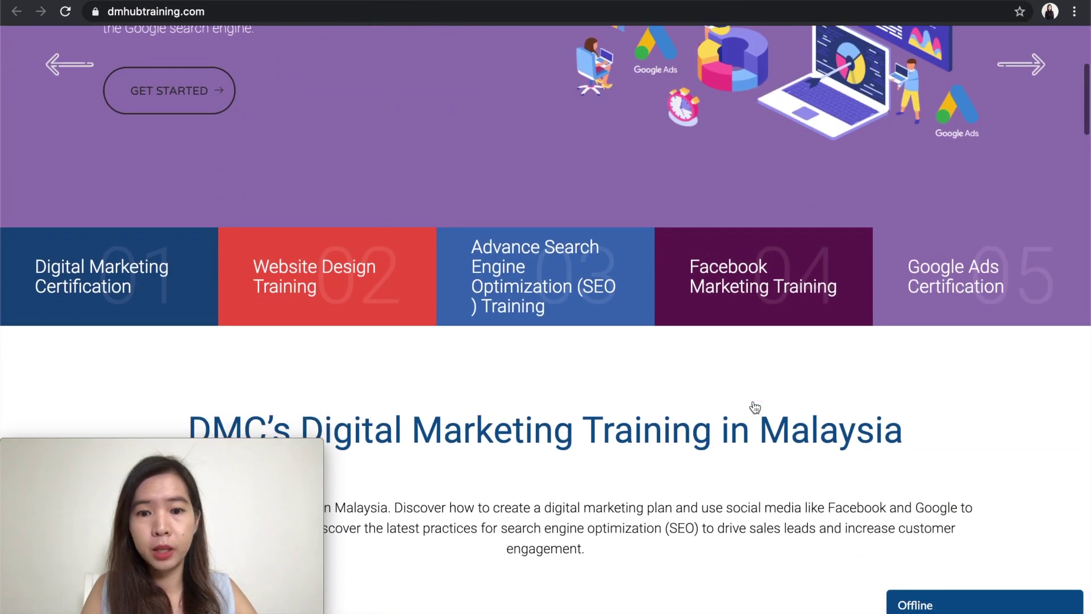
scroll(755, 414, down, 10)
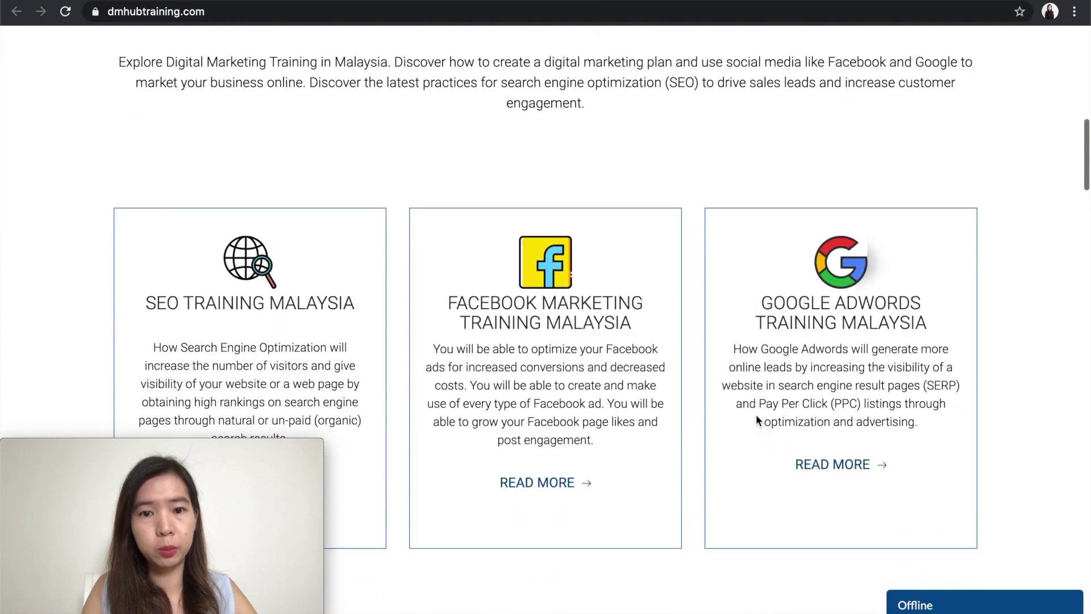
scroll(755, 420, down, 1)
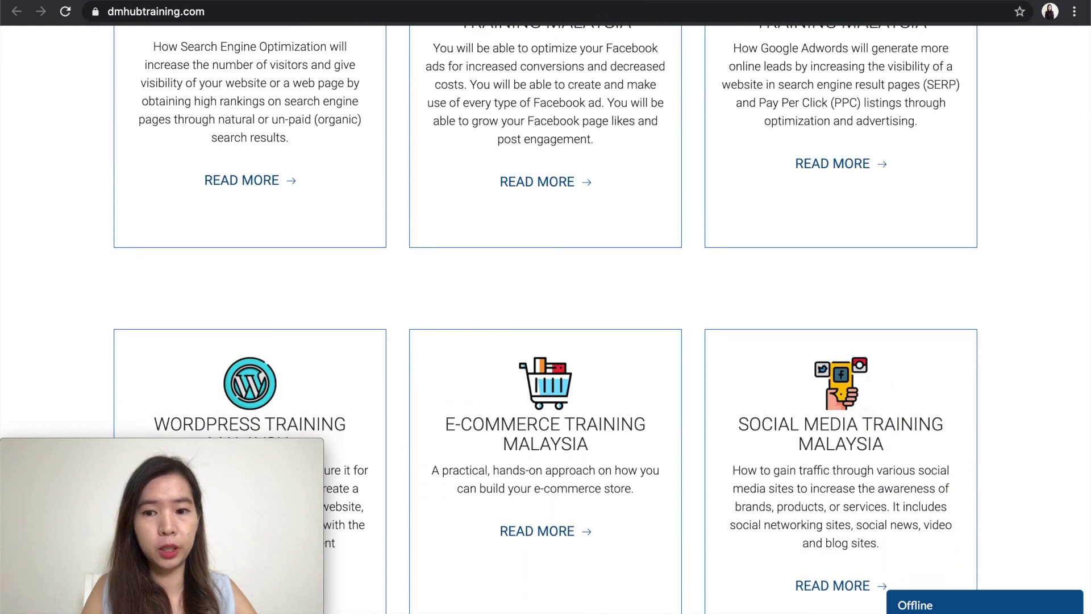
click(938, 607)
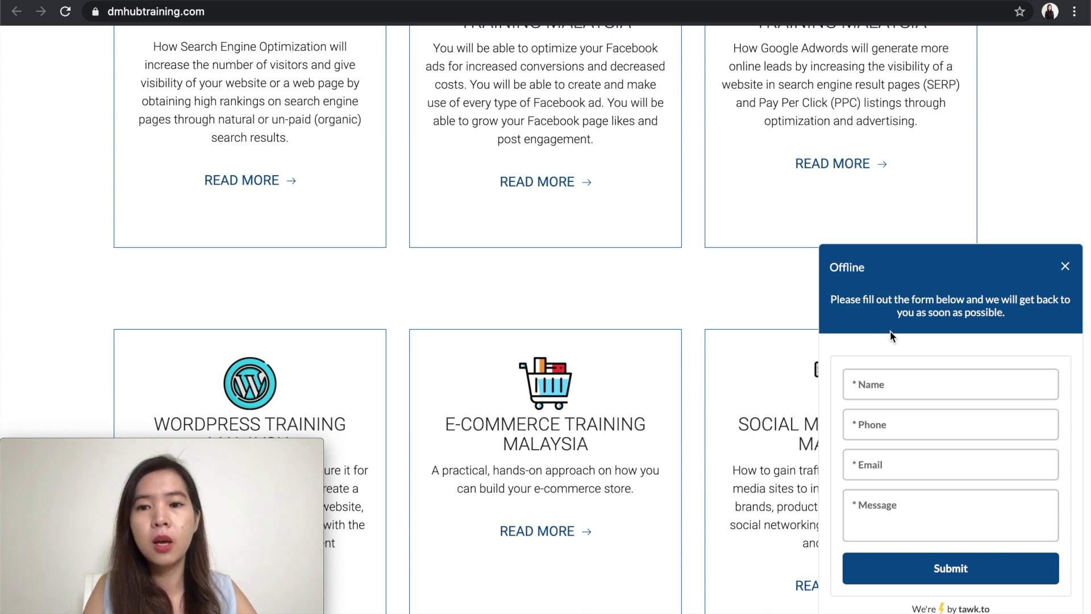
Step: Try the offline form's Name, Phone, Email and Message fields in turn
click(910, 391)
click(909, 435)
click(909, 460)
click(909, 521)
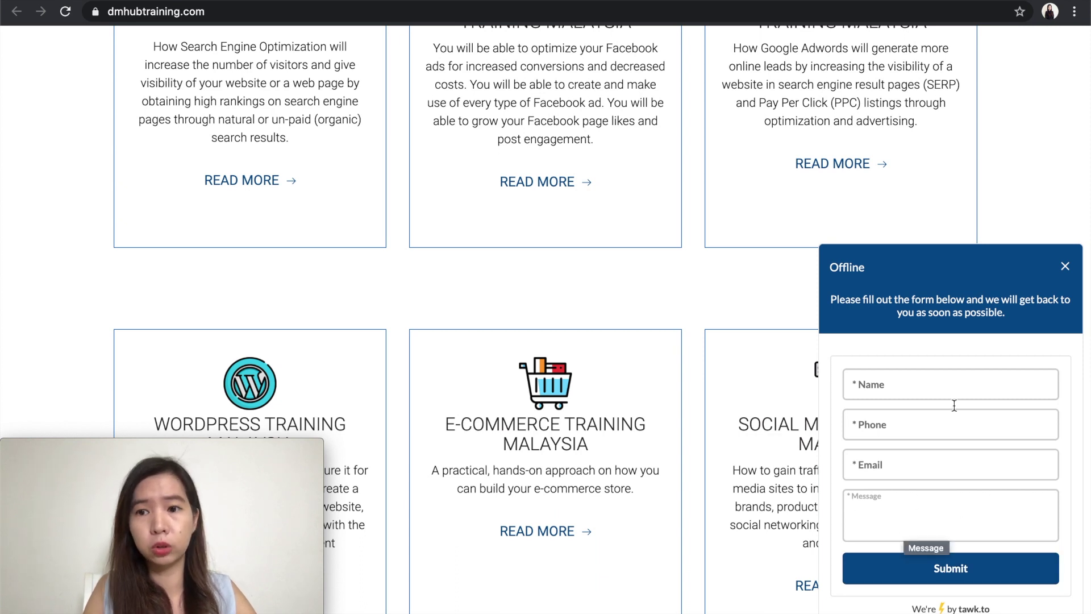
Step: Close the tawk.to form, scroll up the homepage, then reopen, close and reopen it
click(1066, 267)
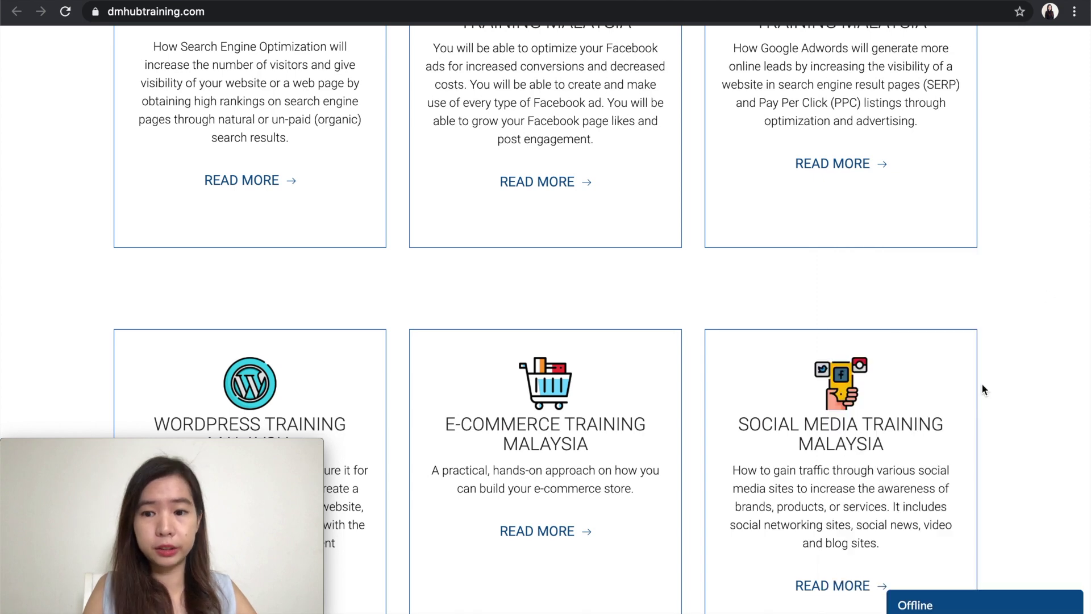
scroll(686, 297, up, 4)
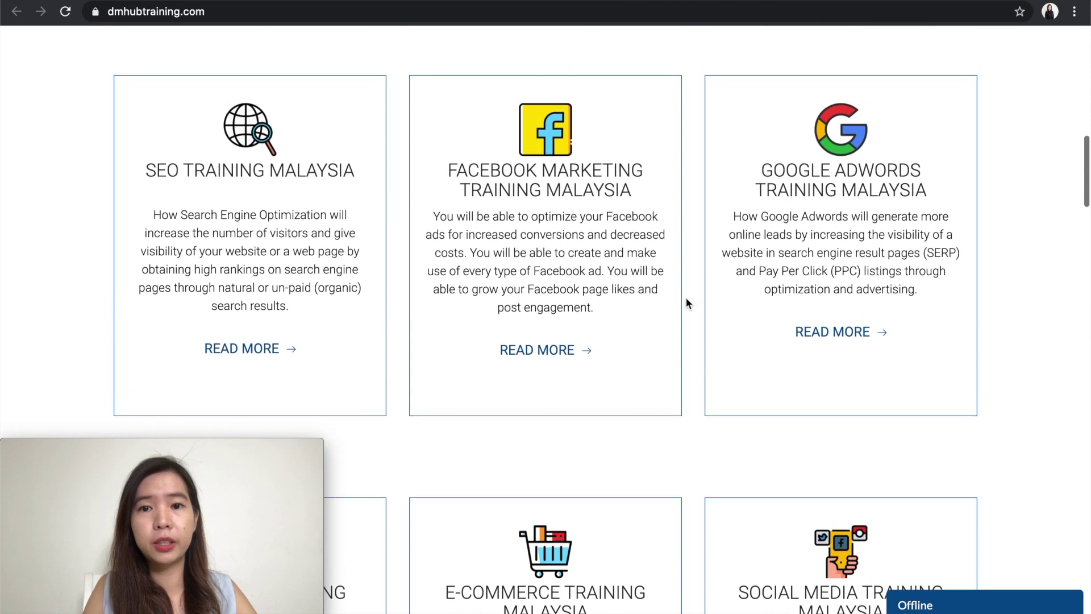
scroll(687, 282, up, 2)
scroll(687, 282, up, 1)
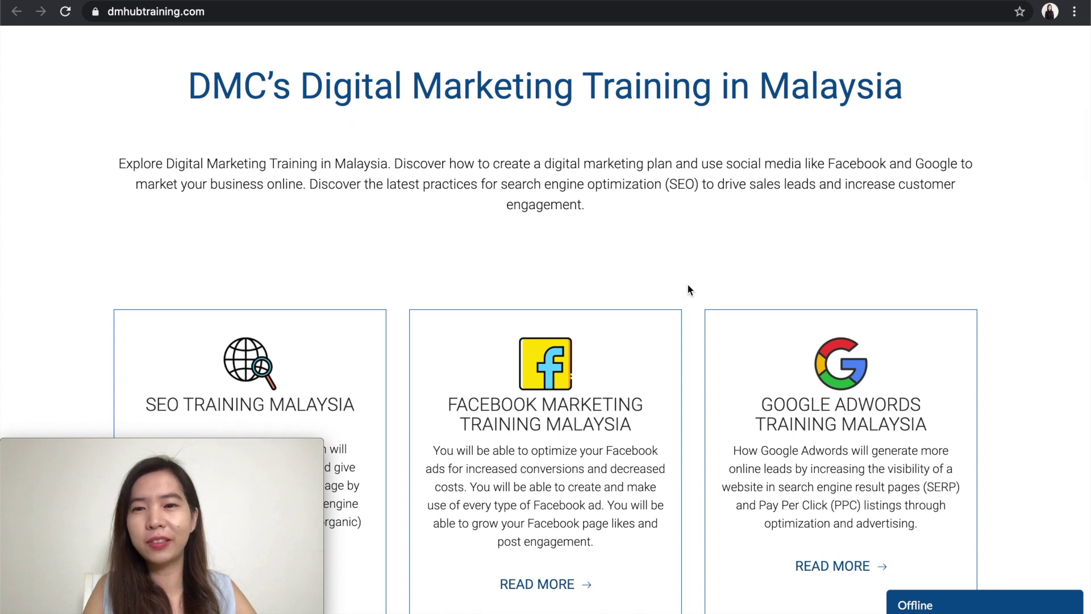
scroll(687, 286, up, 1)
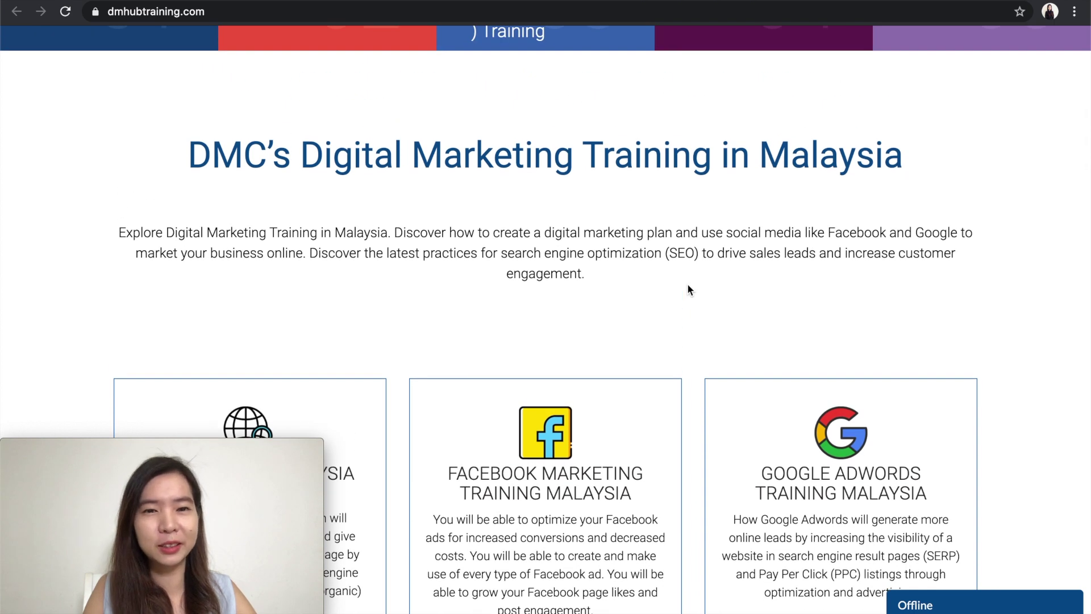
click(955, 600)
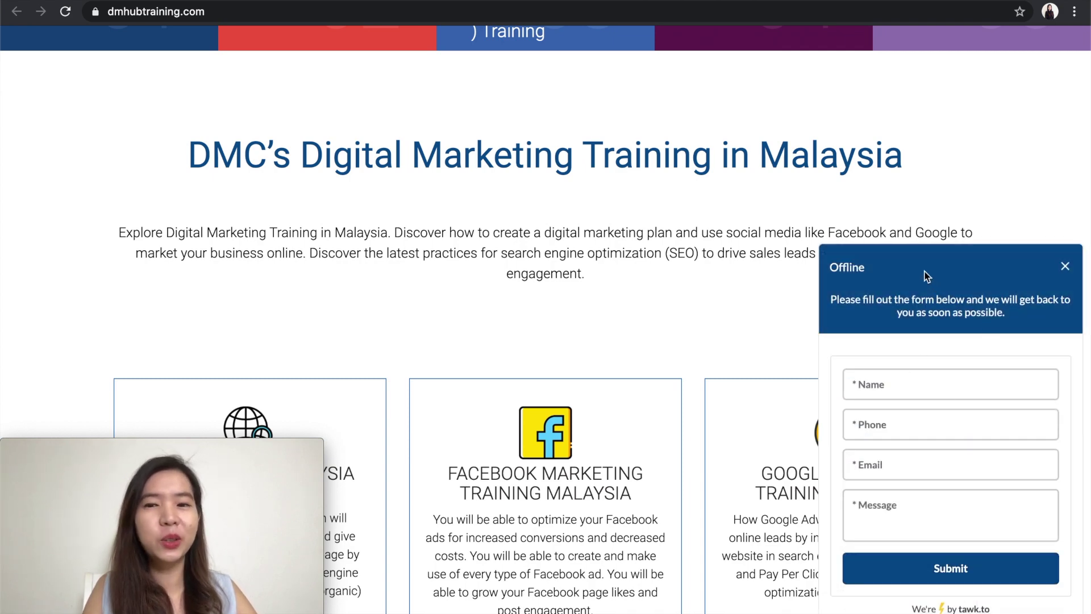
click(1065, 267)
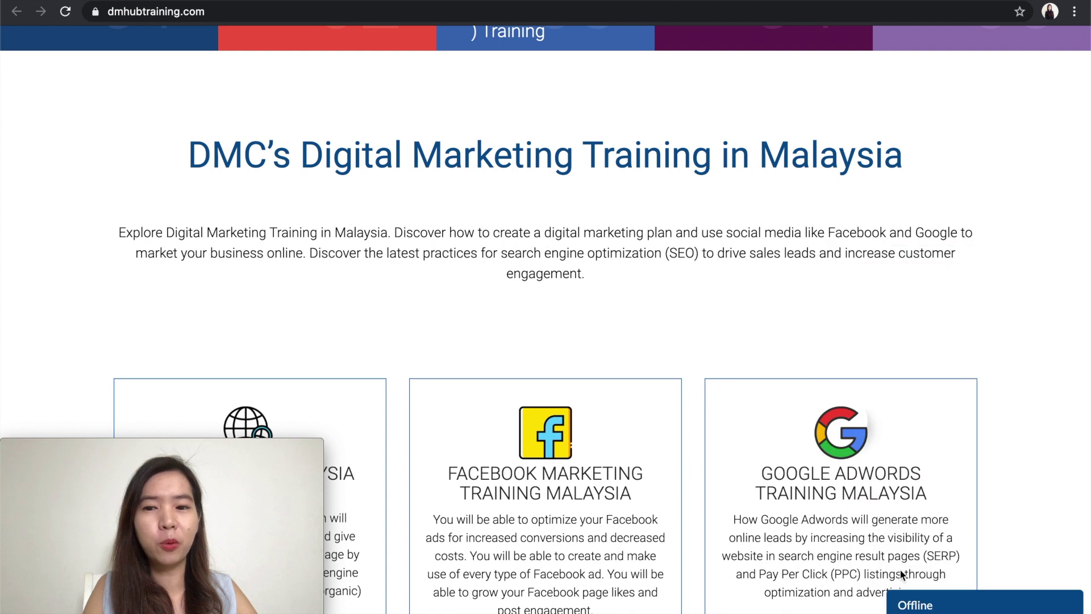
click(944, 607)
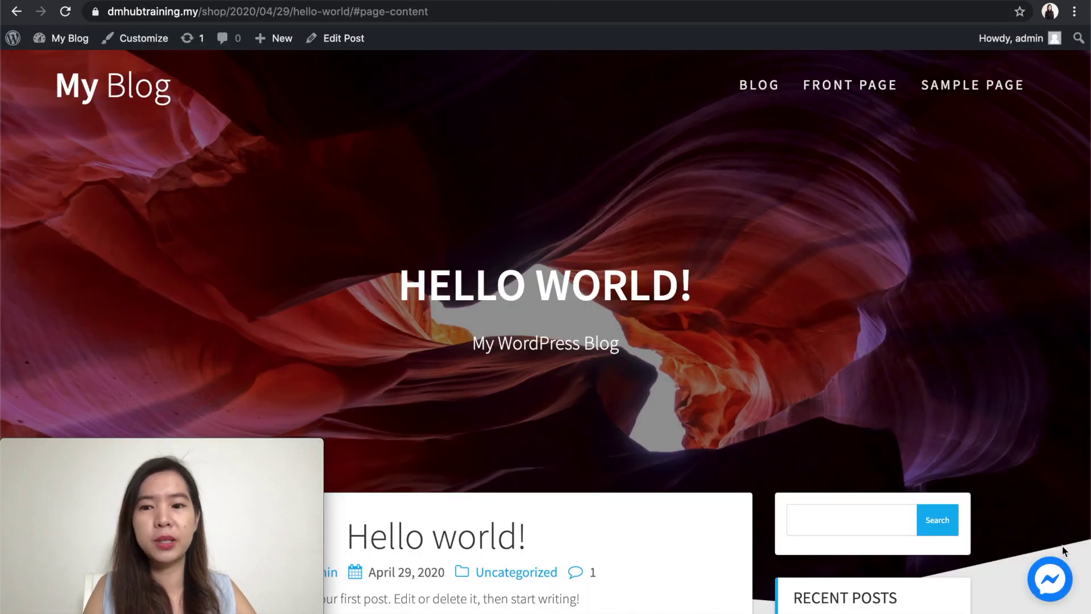
Step: Open the Messenger bubble to read the DMC Training greeting 'Hi! How can we help you?', then close it
click(1051, 578)
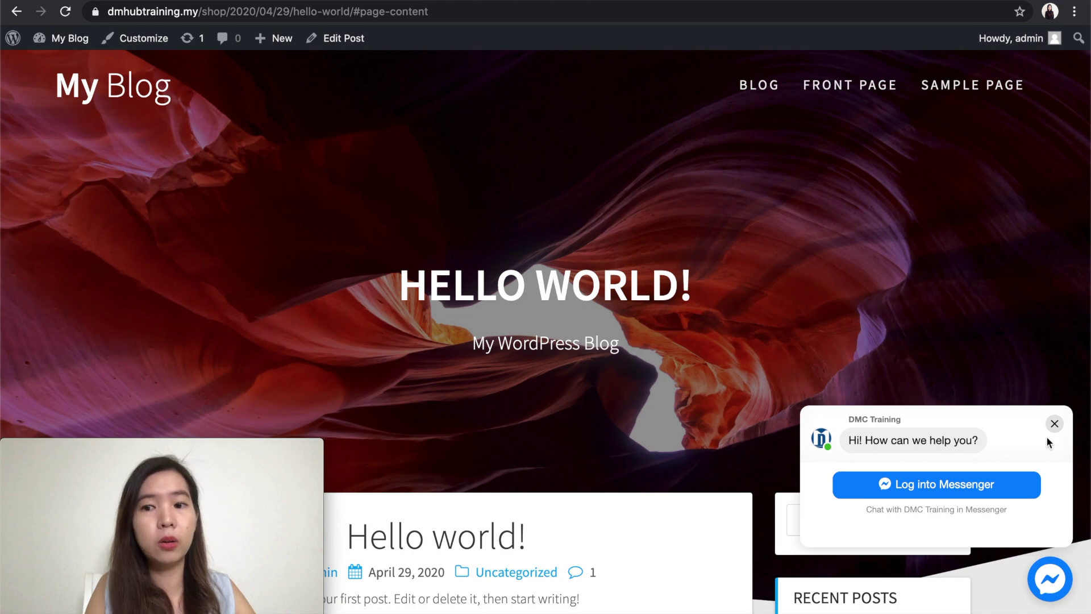
click(1054, 424)
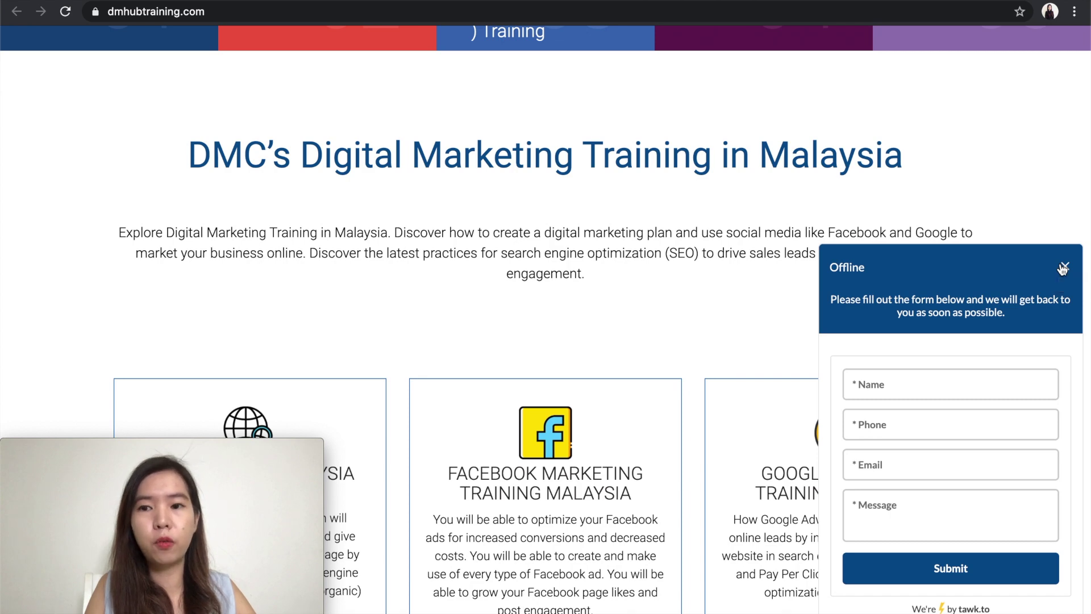
Step: Close the offline tawk.to form, scroll back to the top, and switch to the My Blog tab
click(1063, 267)
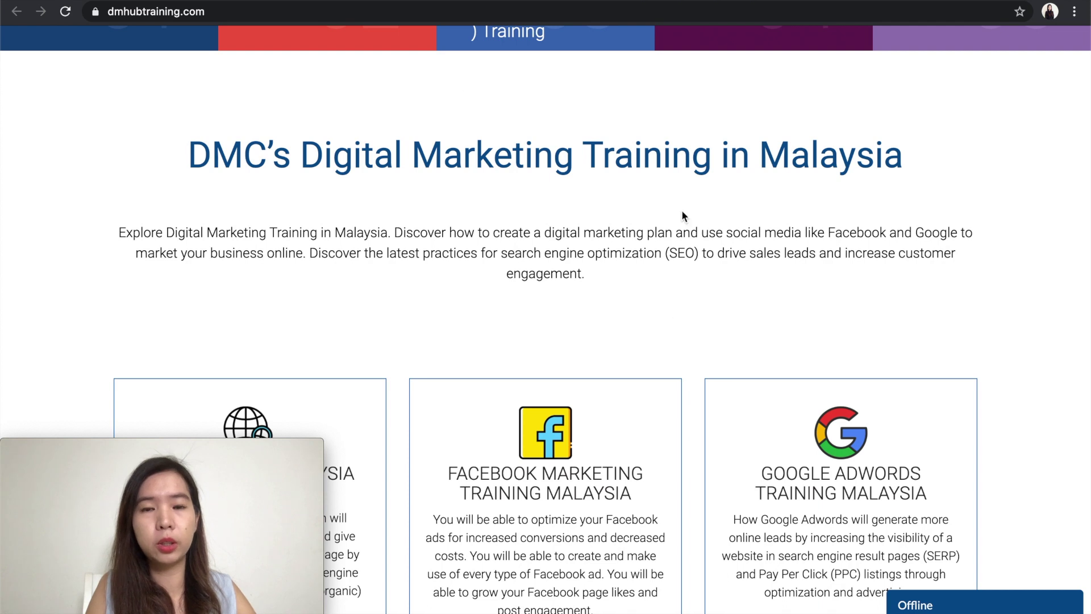
scroll(683, 215, up, 3)
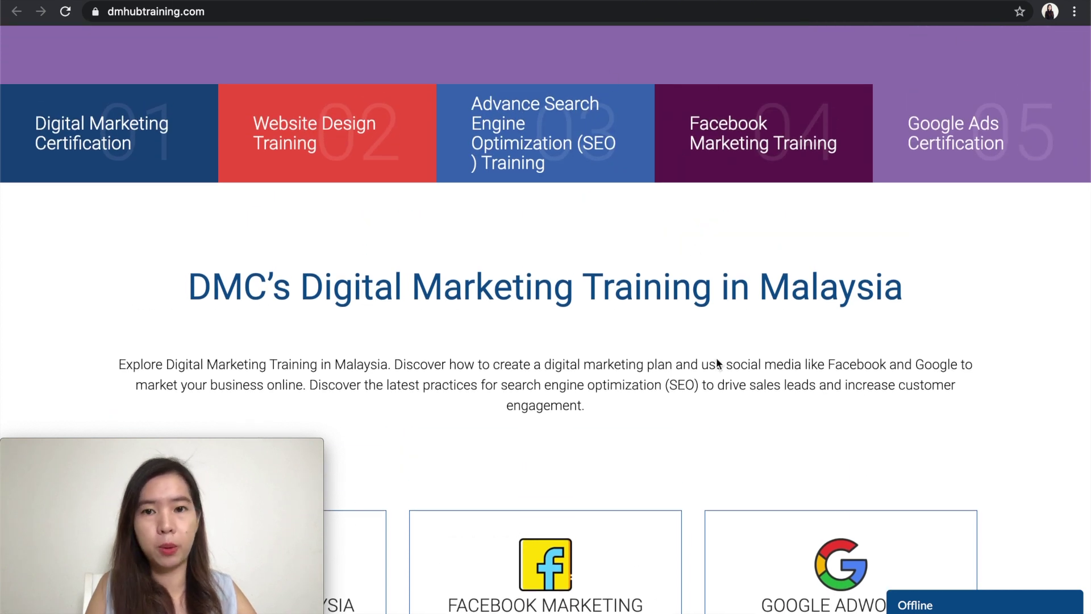
scroll(702, 385, up, 5)
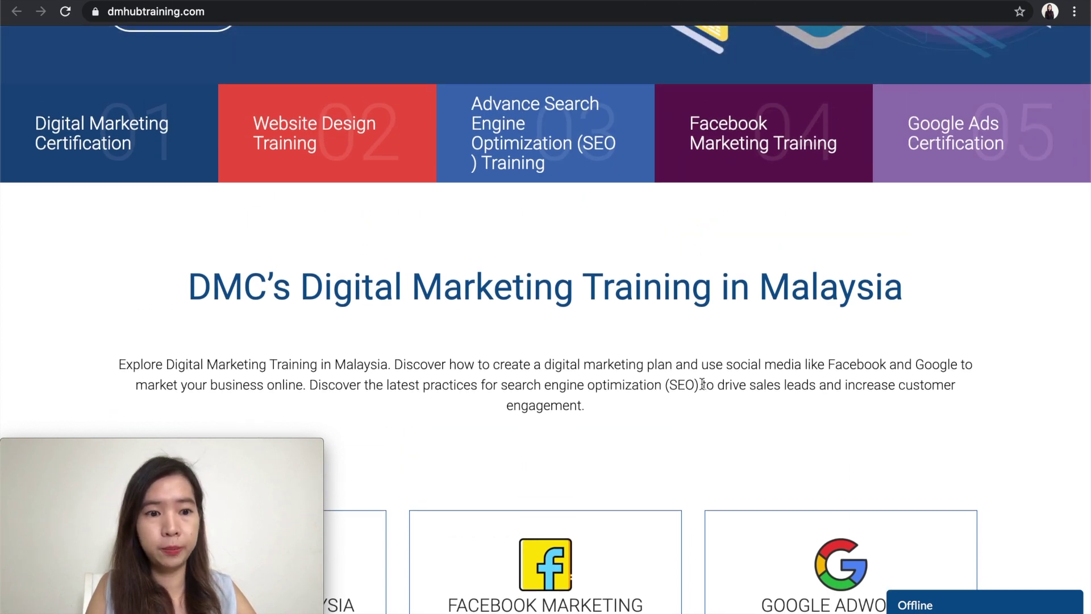
scroll(692, 400, up, 2)
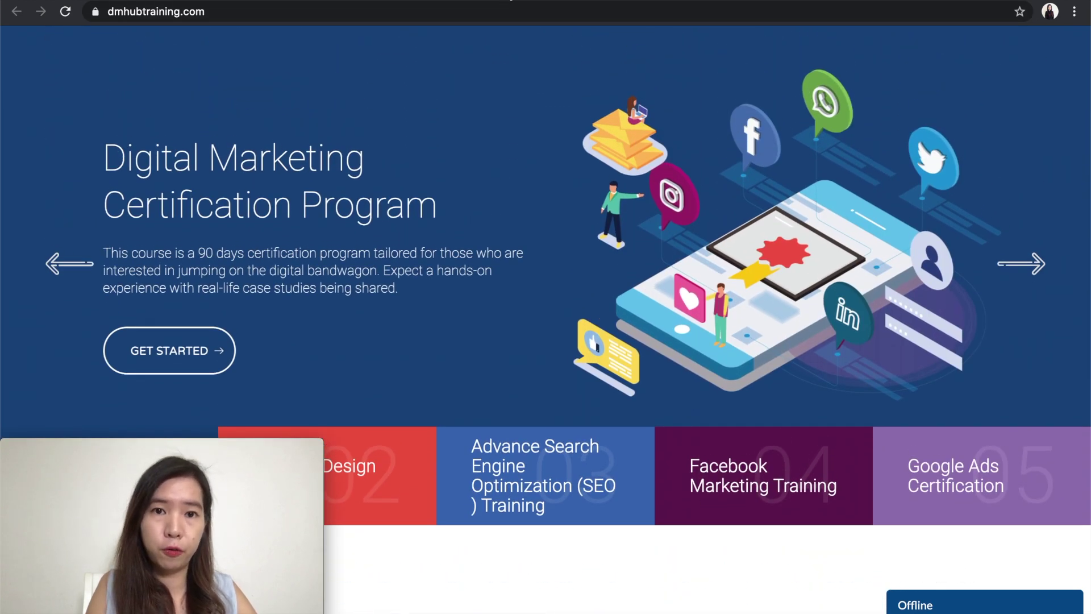
key(ctrl+Tab)
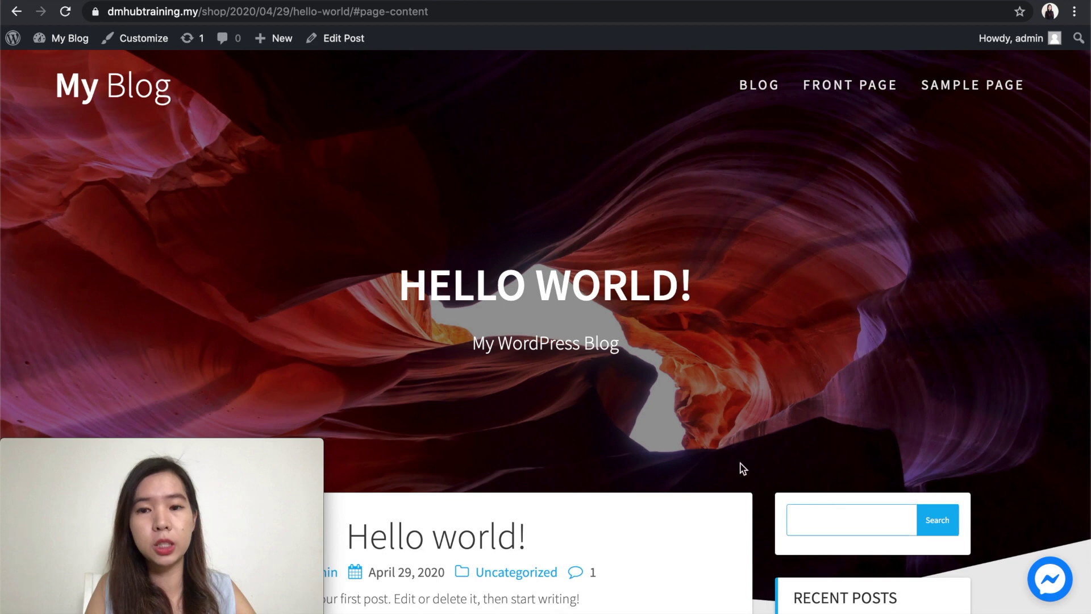
Step: Switch to the /estore/ site tab and scroll down to the footer and back up
key(ctrl+Tab)
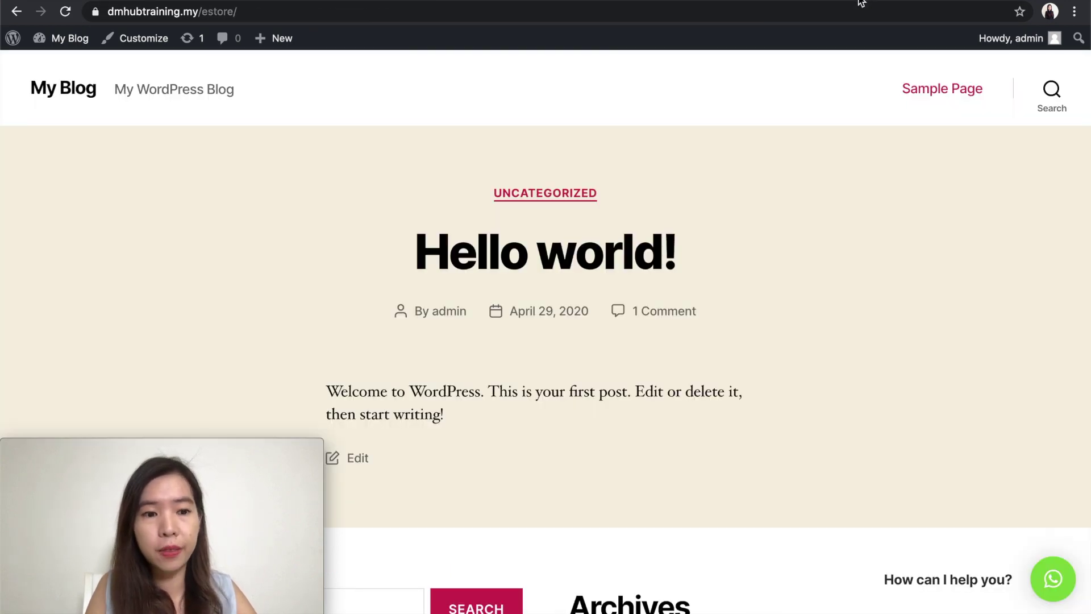
scroll(805, 306, down, 7)
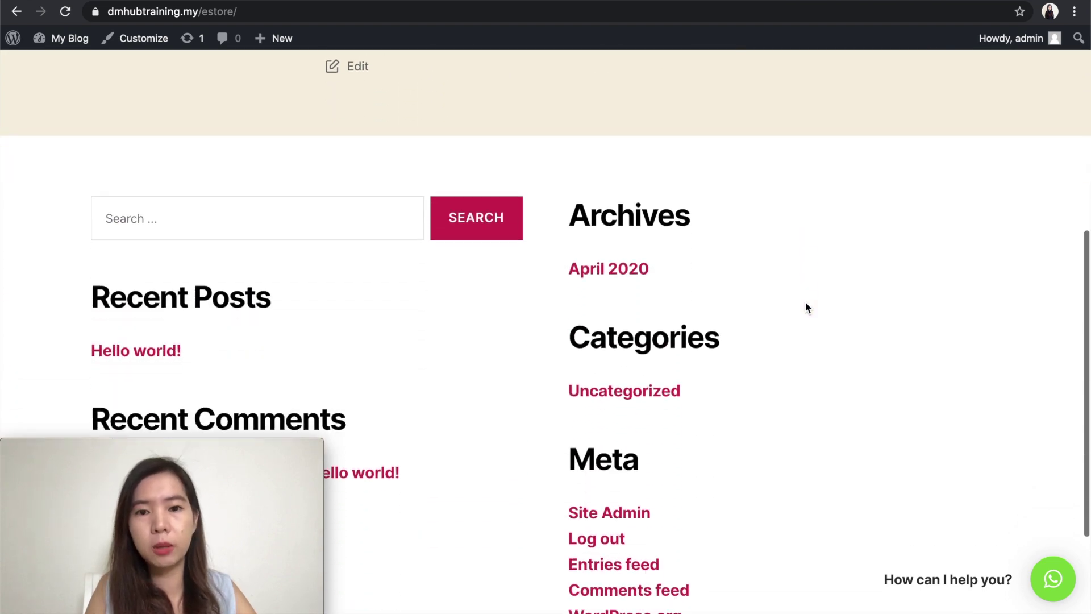
scroll(806, 307, down, 3)
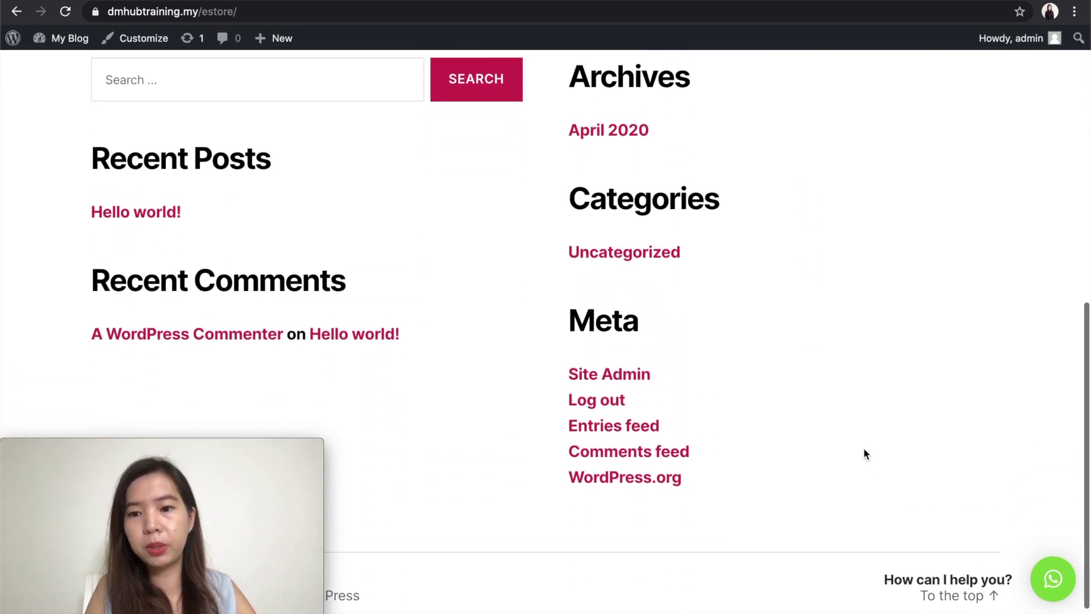
scroll(864, 451, up, 6)
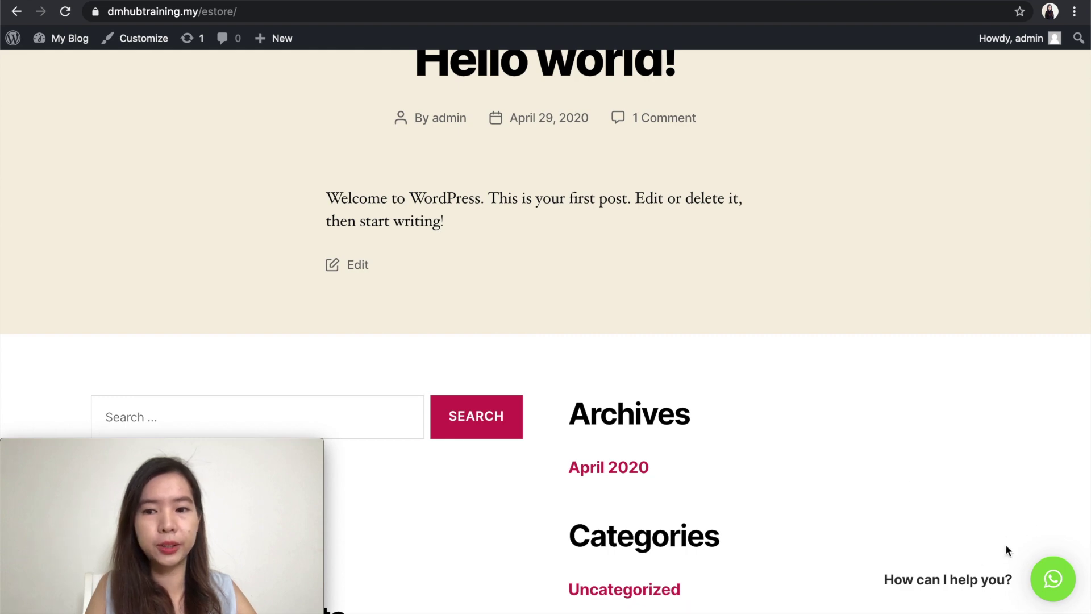
scroll(781, 430, up, 4)
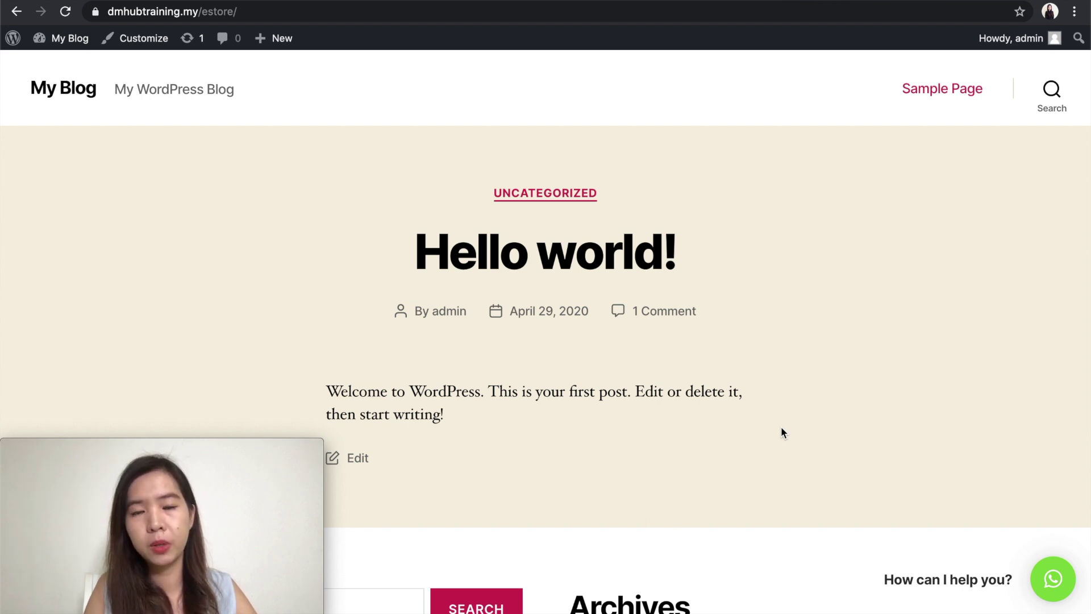
scroll(781, 431, down, 1)
scroll(781, 432, up, 1)
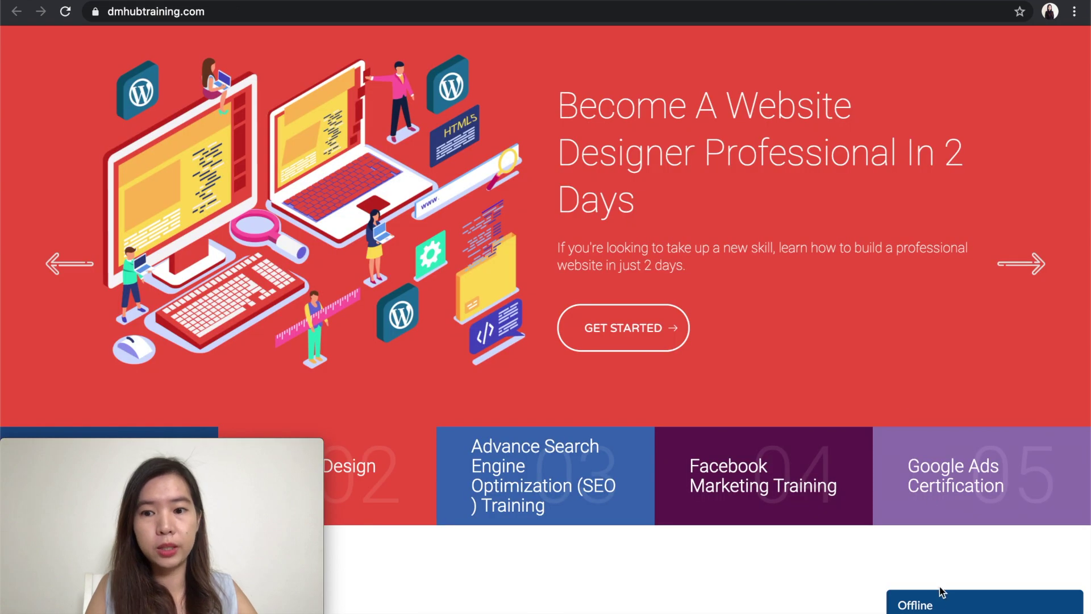
Step: Open and close the tawk.to Offline form, then switch to the My Blog Hello world! post tab
click(940, 596)
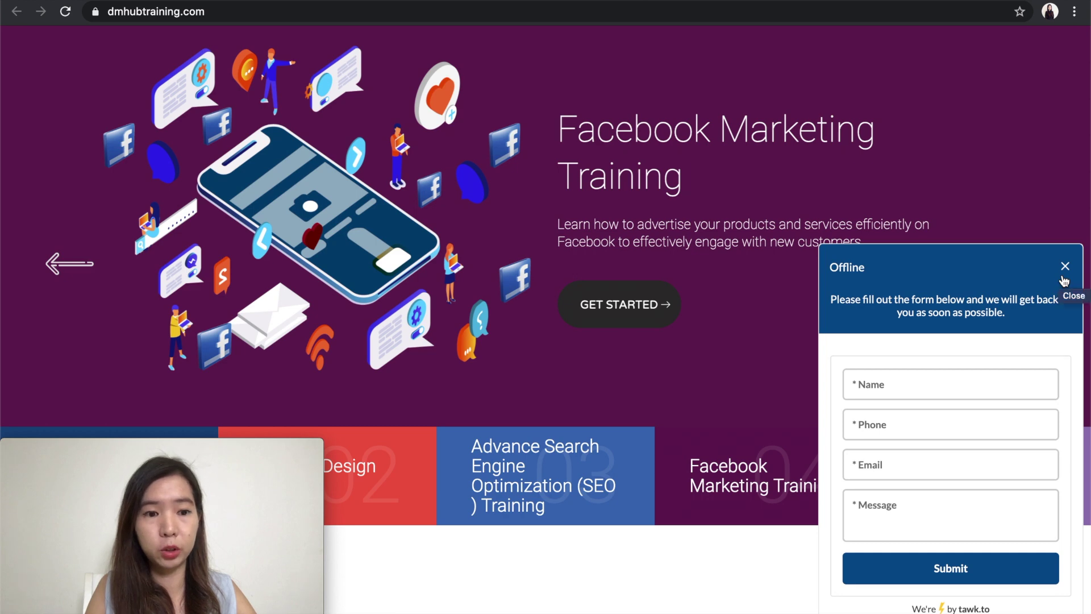
click(1063, 272)
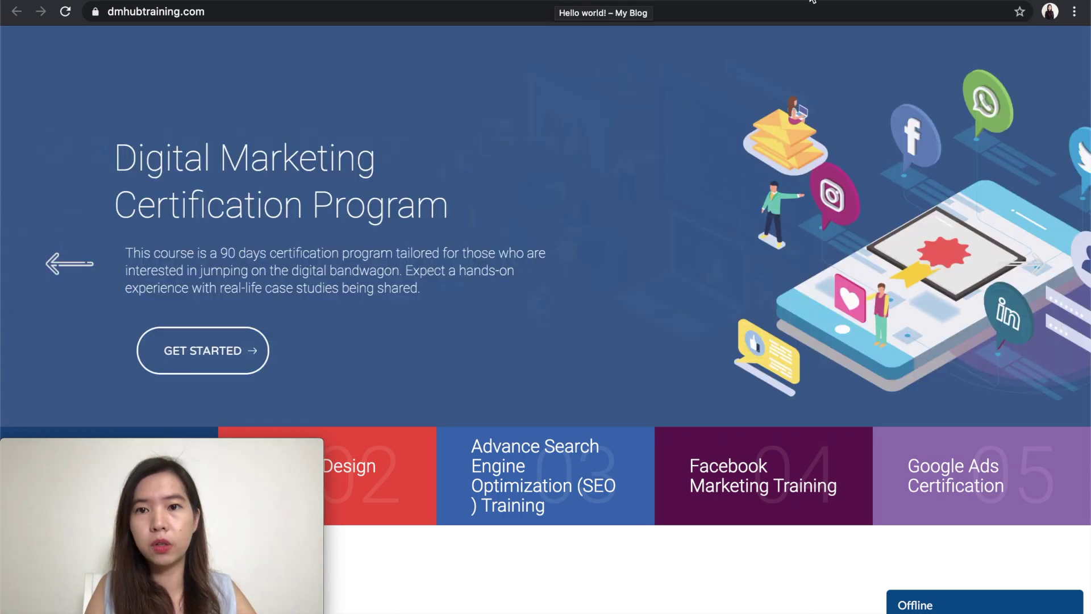
click(556, 1)
click(581, 1)
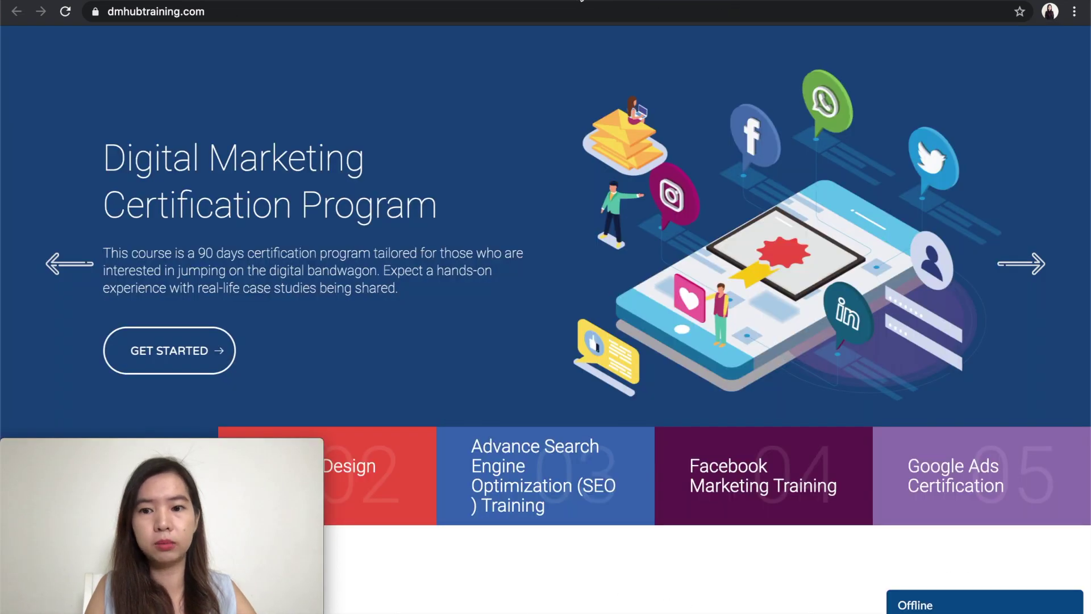
click(557, 1)
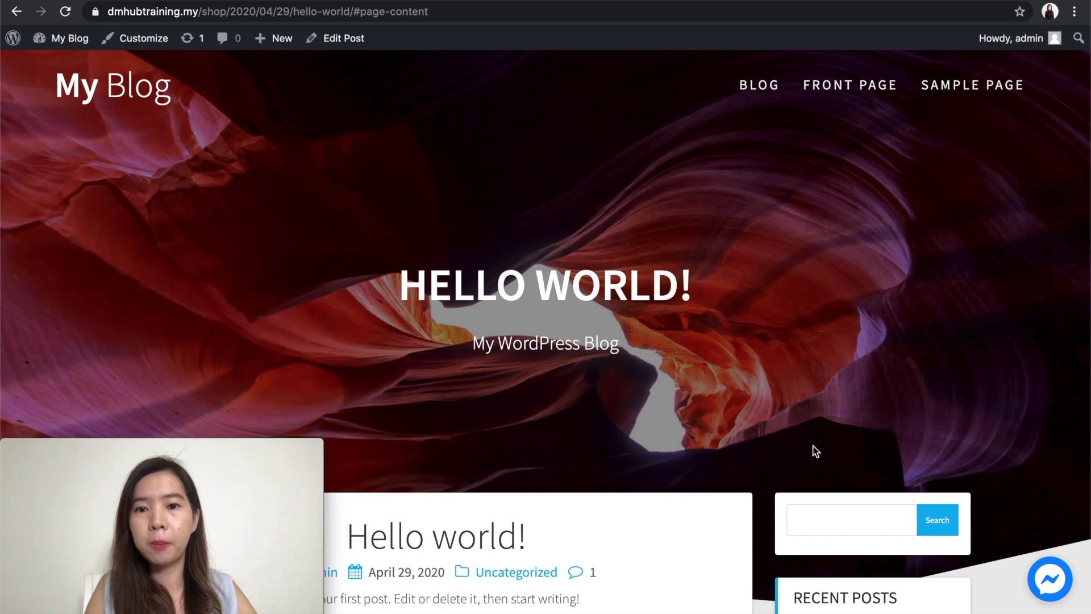
scroll(765, 574, down, 10)
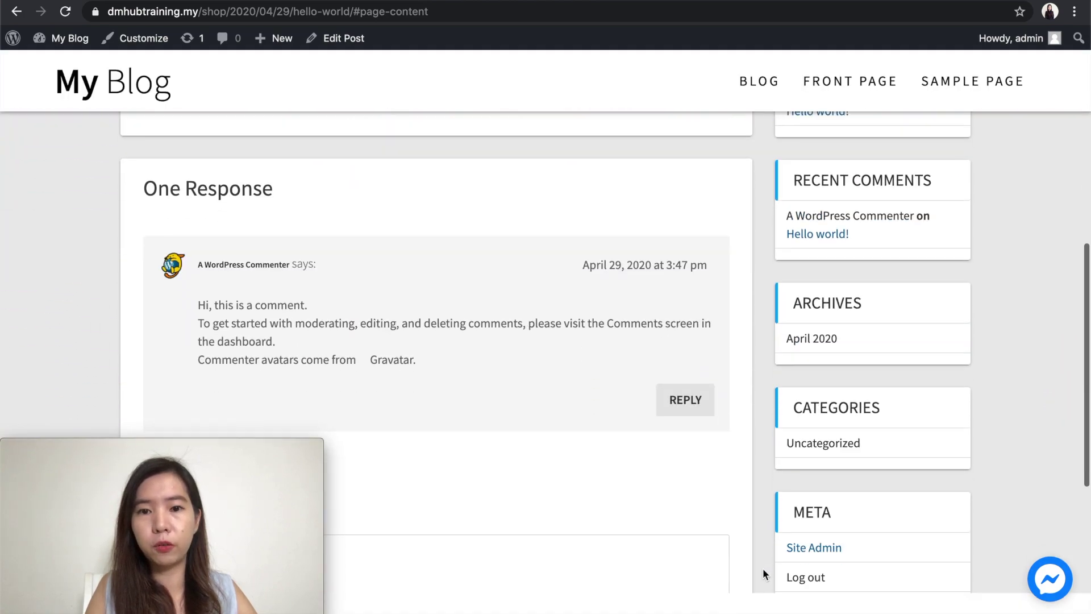
scroll(762, 568, down, 2)
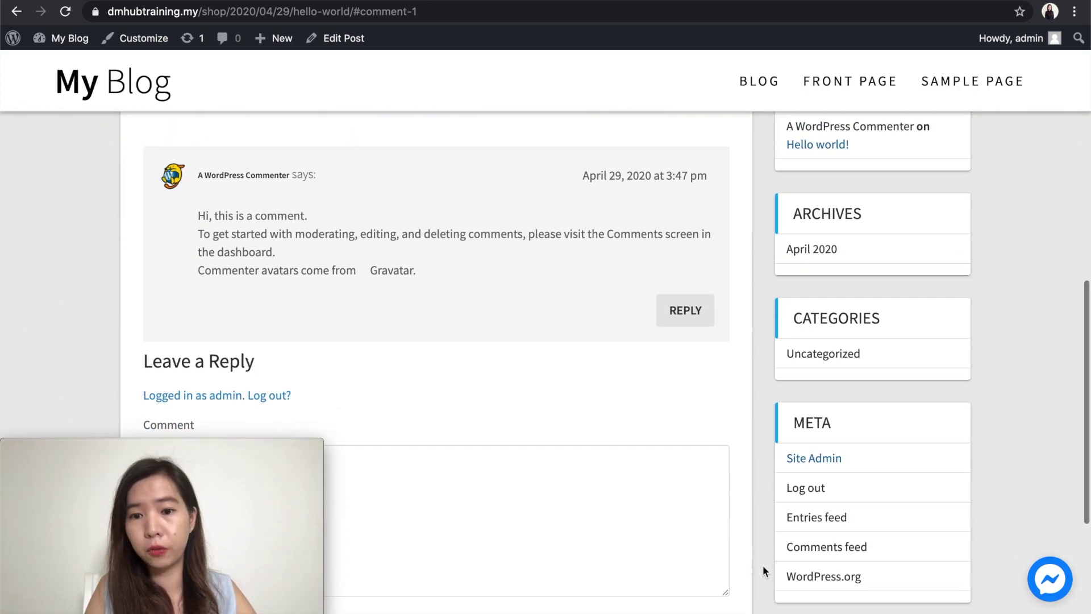
scroll(762, 565, down, 2)
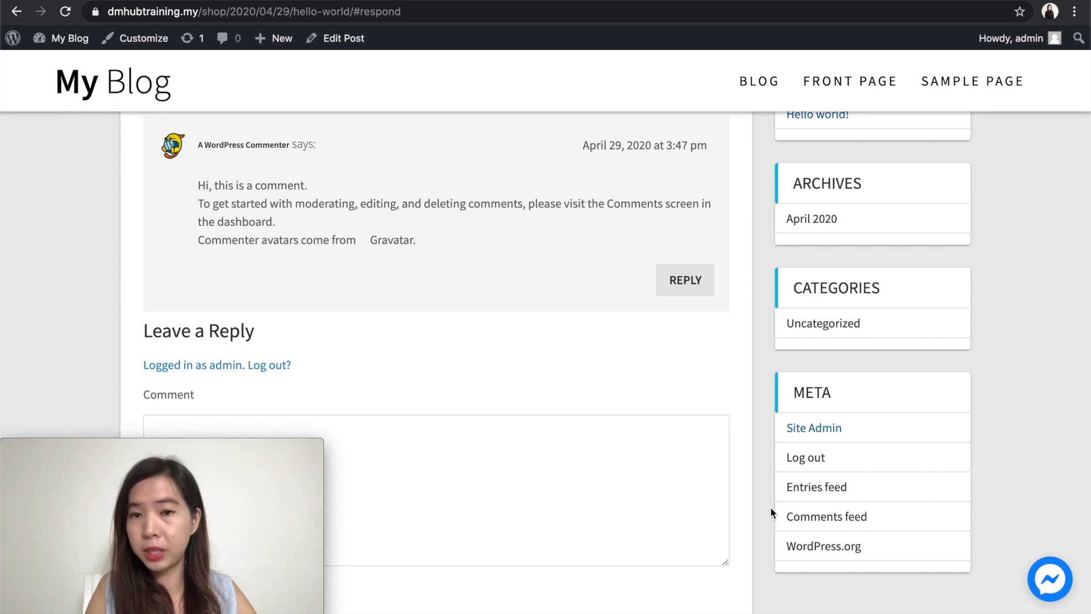
scroll(769, 506, up, 2)
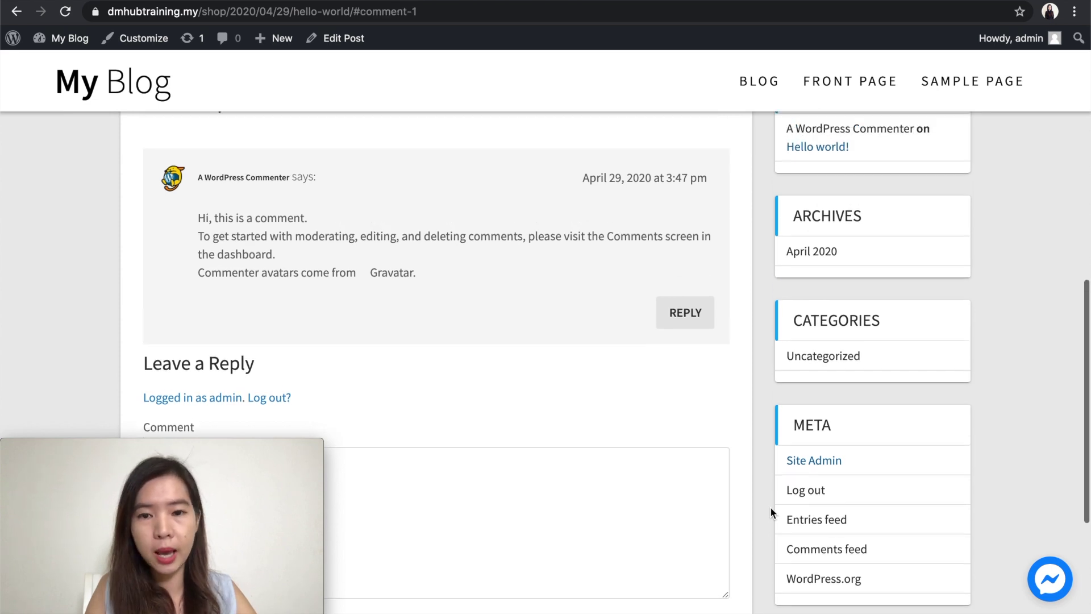
scroll(769, 506, up, 1)
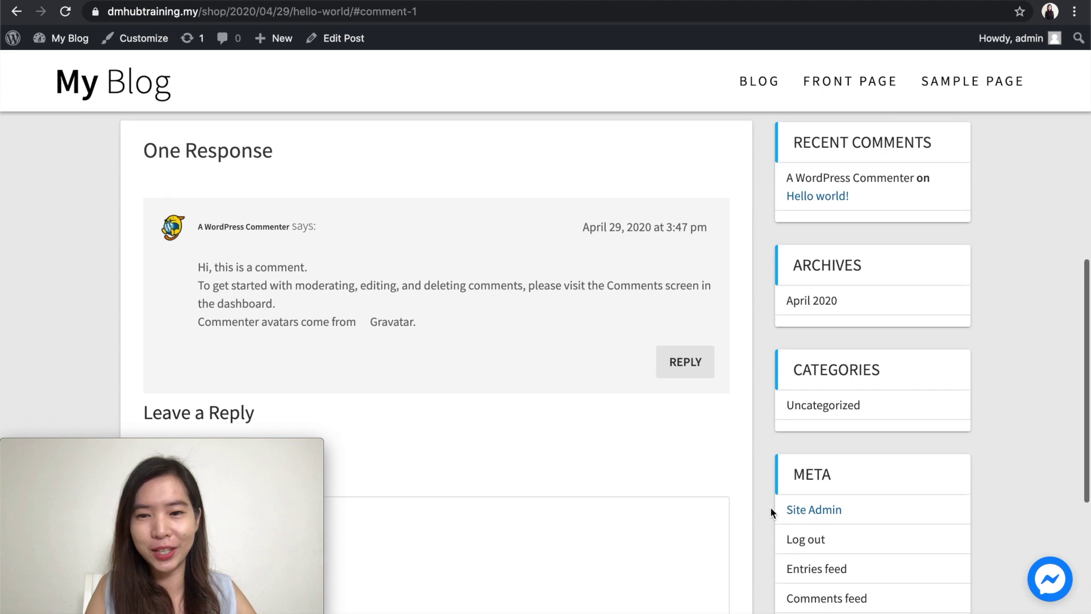
scroll(770, 451, up, 3)
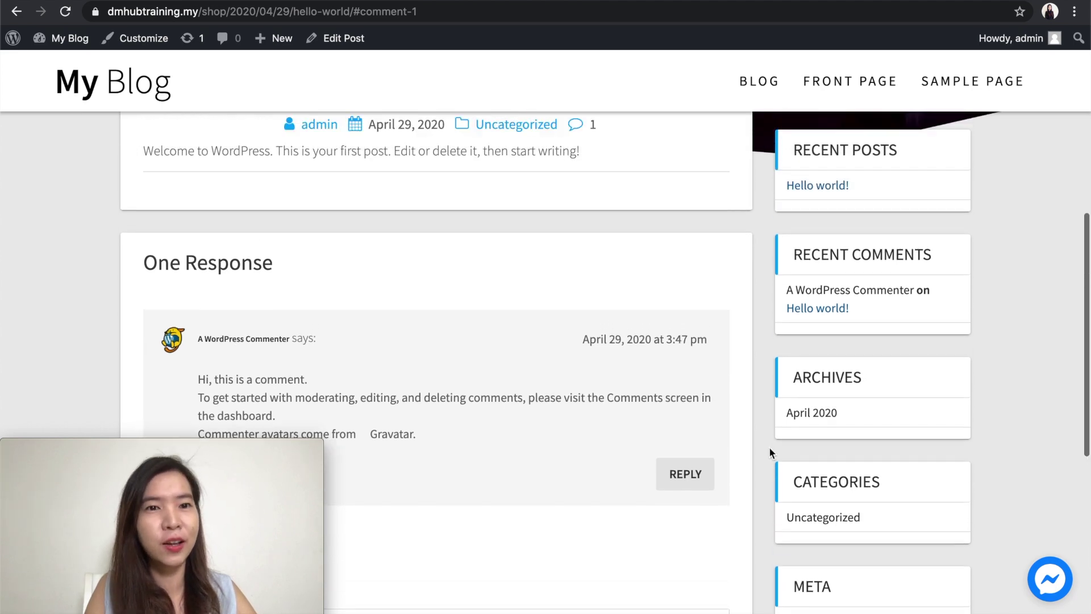
scroll(769, 446, up, 10)
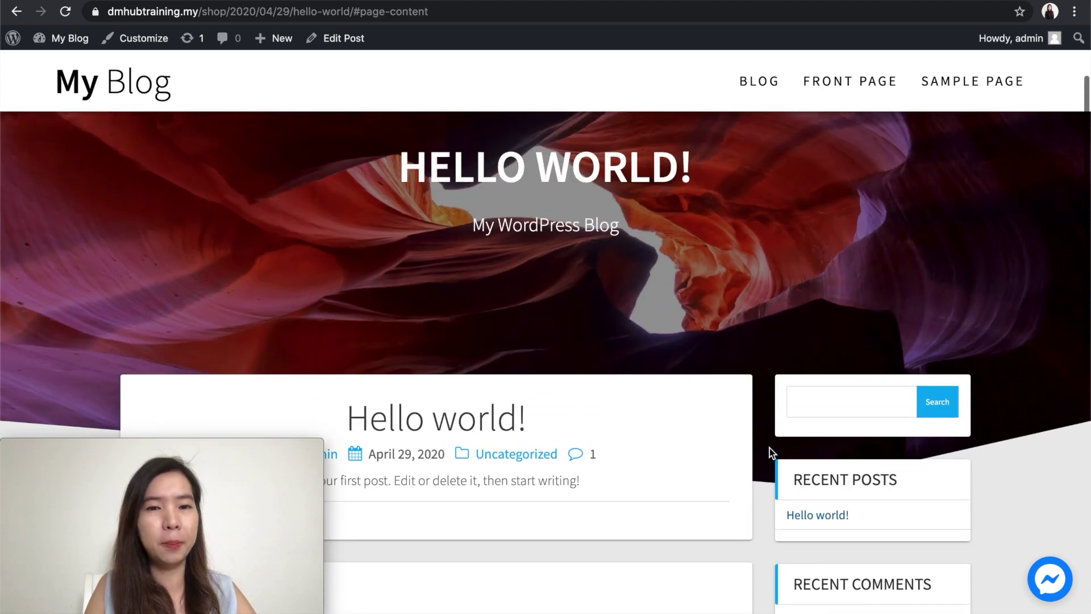
scroll(770, 451, up, 2)
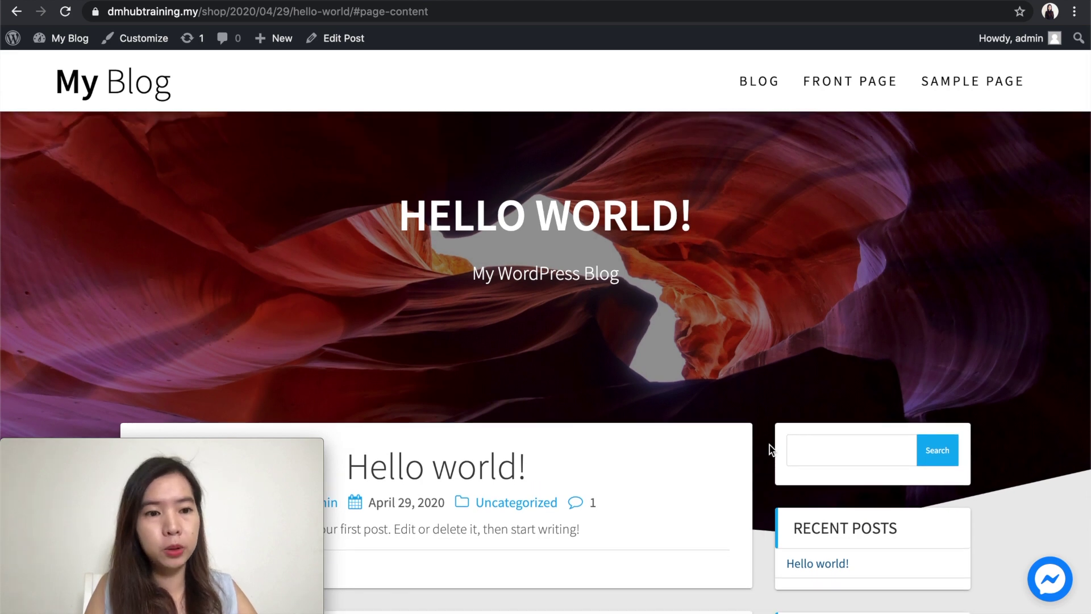
scroll(771, 450, up, 1)
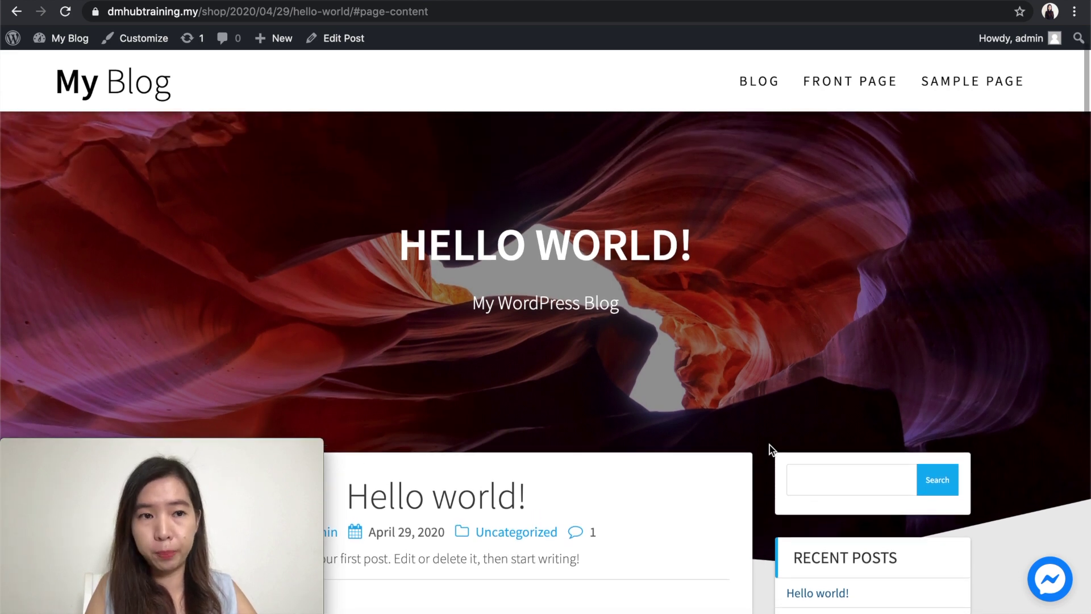
scroll(769, 444, up, 2)
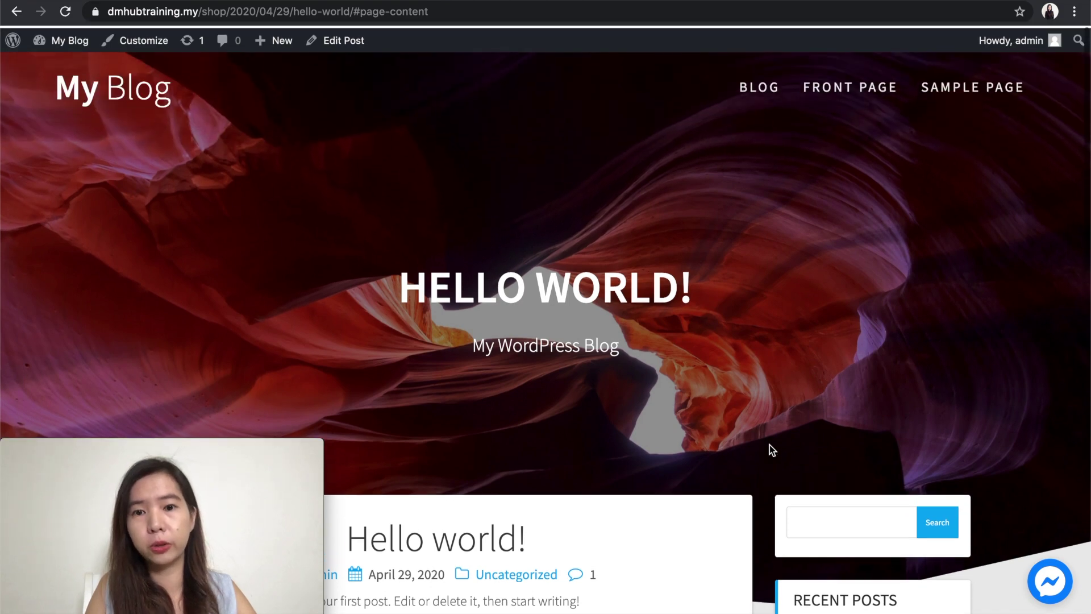
scroll(771, 449, down, 5)
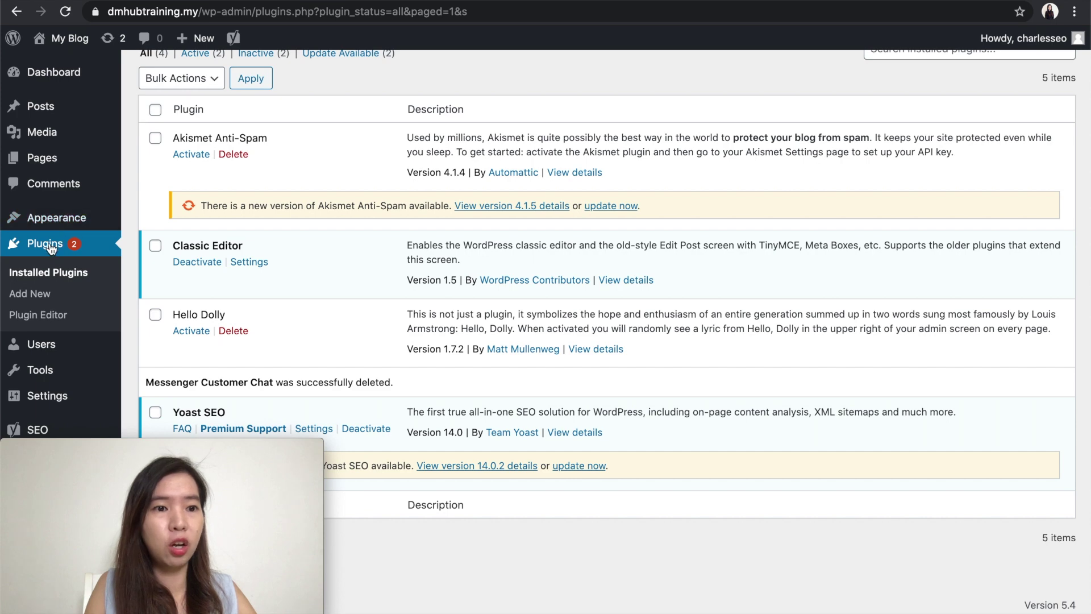
Step: Leave the Plugins pages for the admin Dashboard and bring up the Plugins menu flyout
click(34, 295)
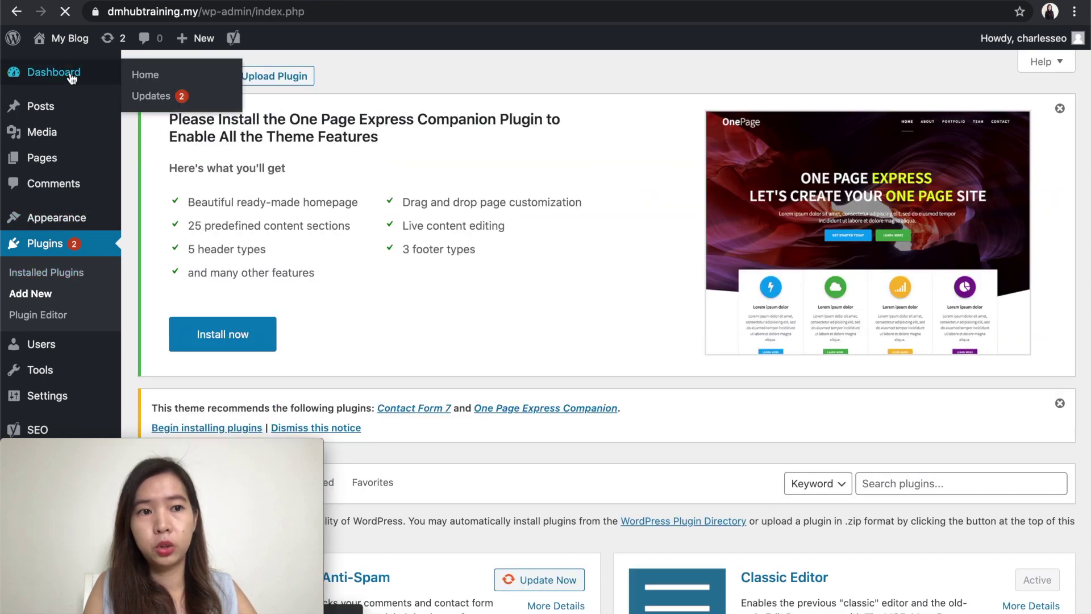
click(57, 72)
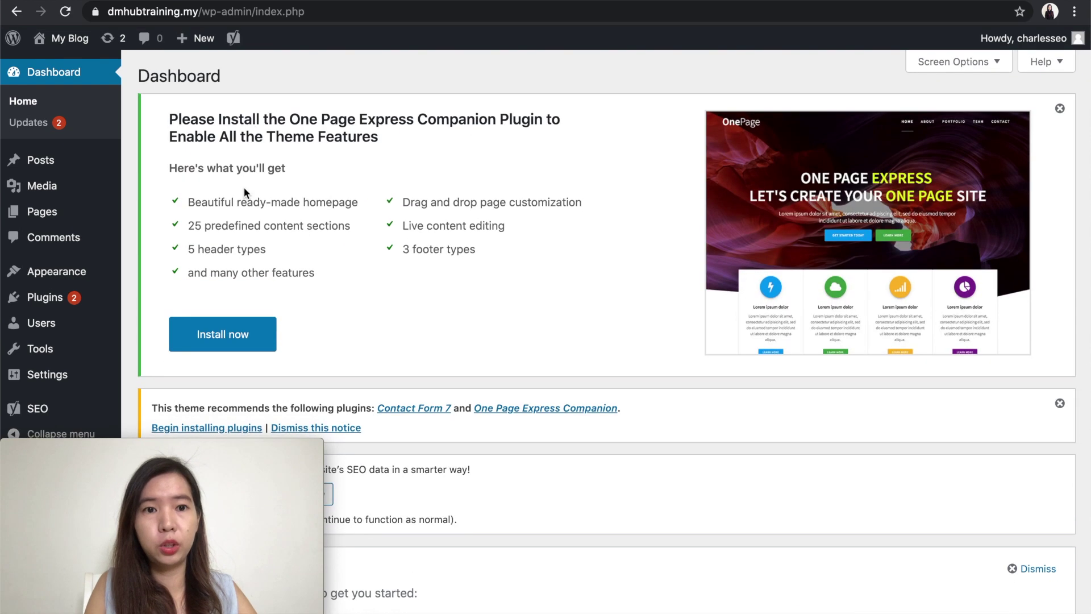
scroll(244, 186, down, 3)
scroll(243, 194, up, 3)
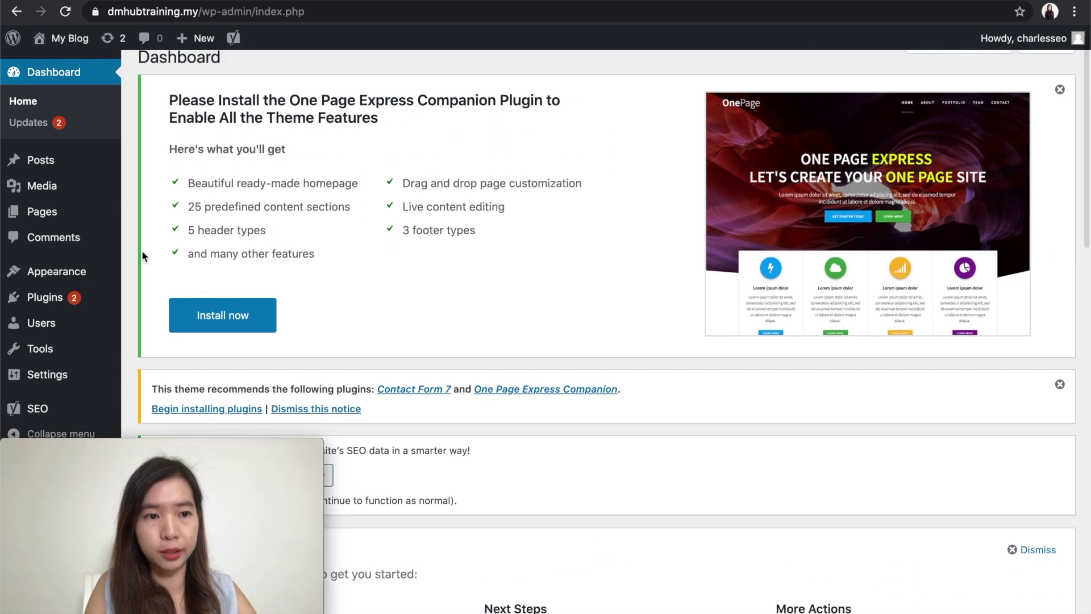
mouse_move(56, 308)
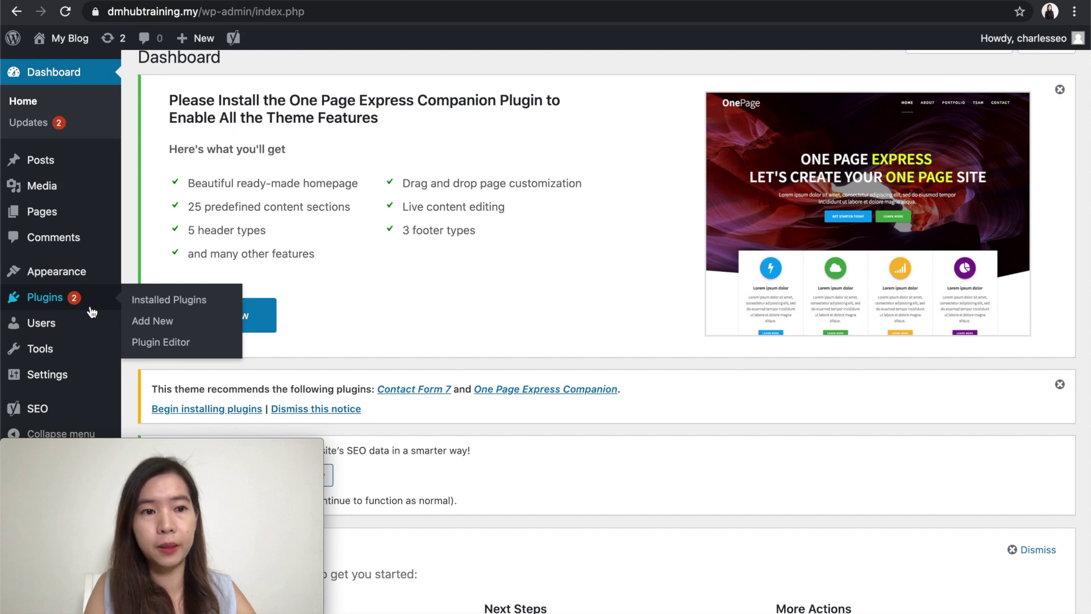
Step: On Plugins > Add New, search the directory for 'messenger customer chat'
click(157, 329)
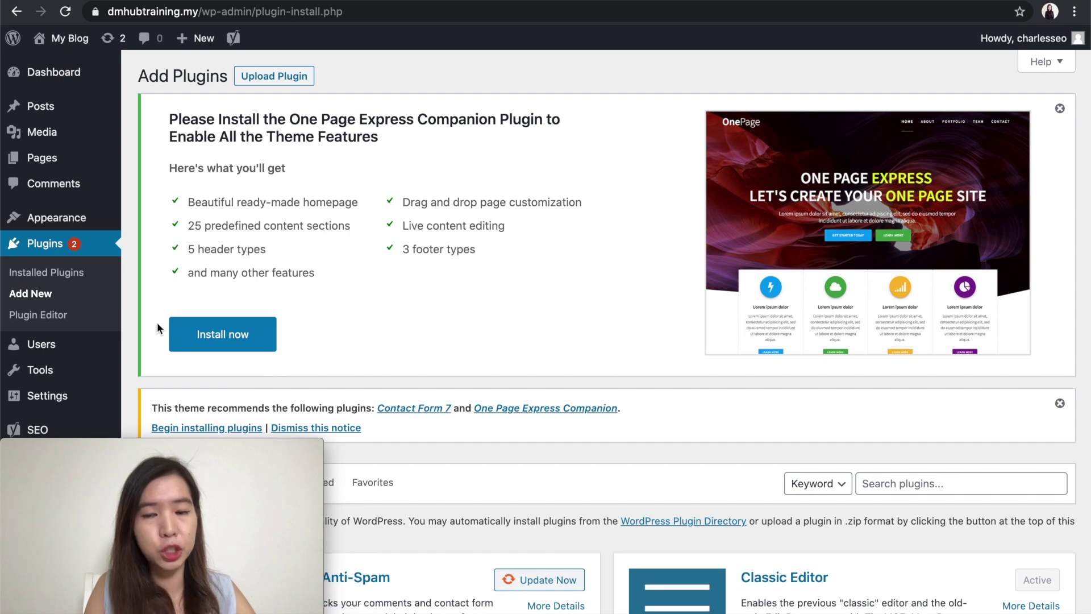
scroll(609, 431, down, 3)
scroll(610, 433, down, 5)
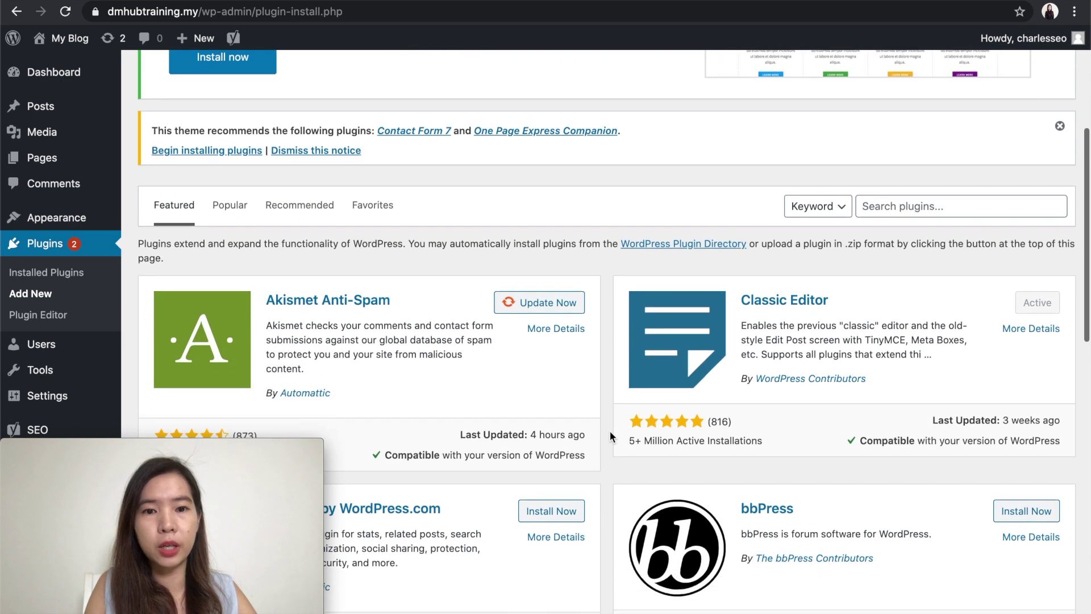
click(879, 204)
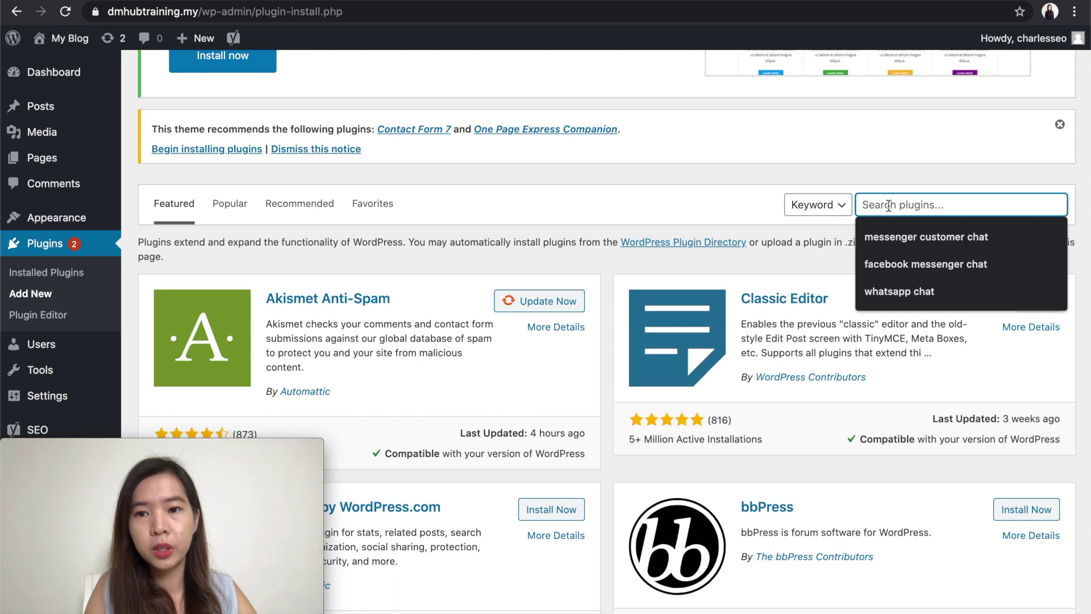
click(892, 235)
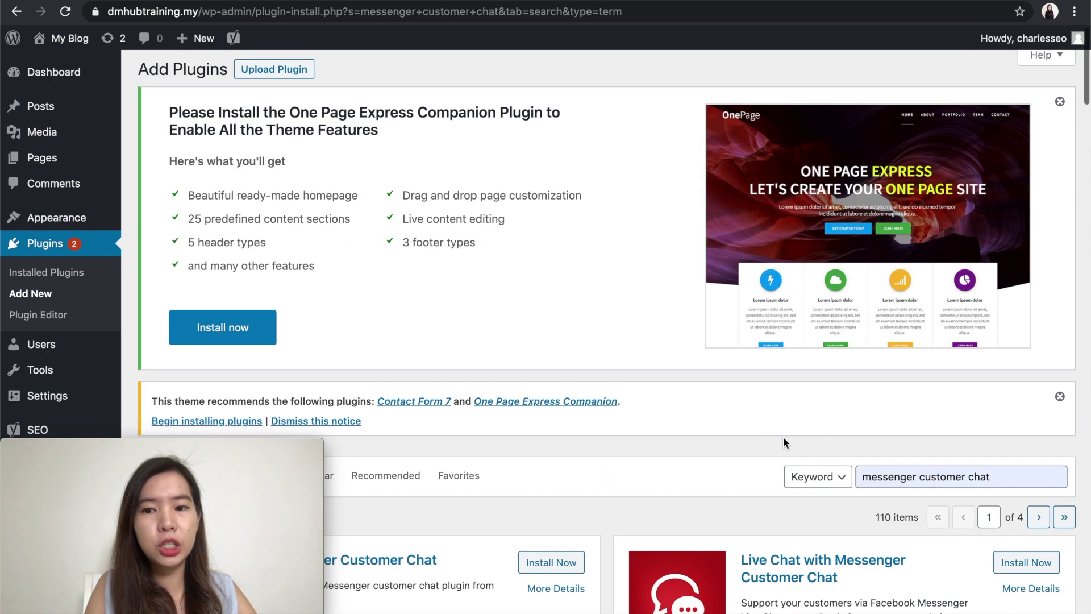
Step: Scroll through the 110 results, led by Facebook's Messenger Customer Chat, and back up
scroll(783, 438, down, 5)
scroll(783, 443, down, 1)
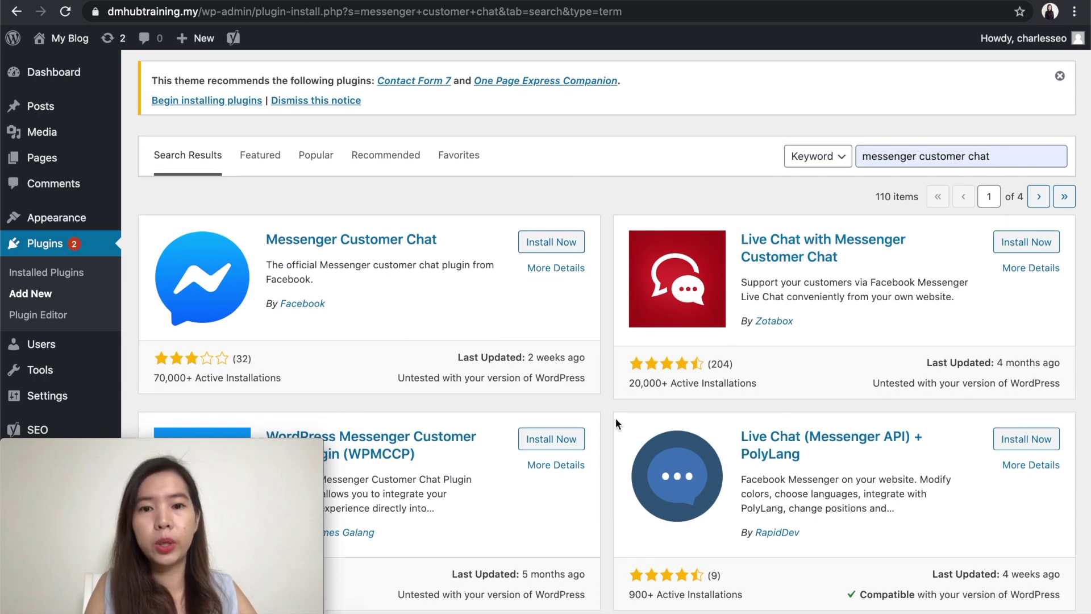
scroll(615, 418, down, 1)
scroll(615, 419, down, 12)
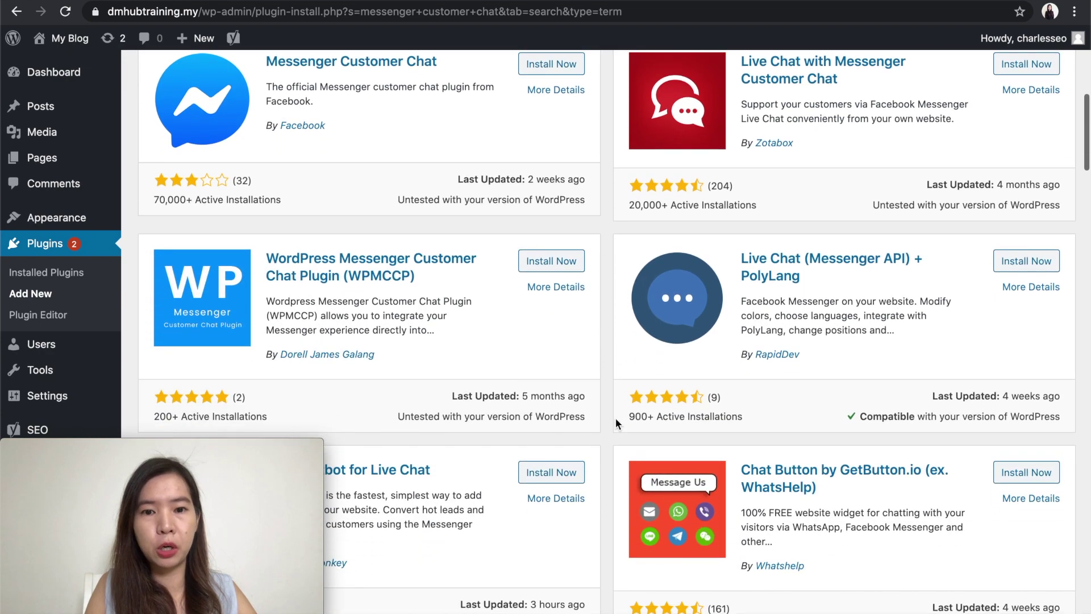
scroll(615, 423, down, 9)
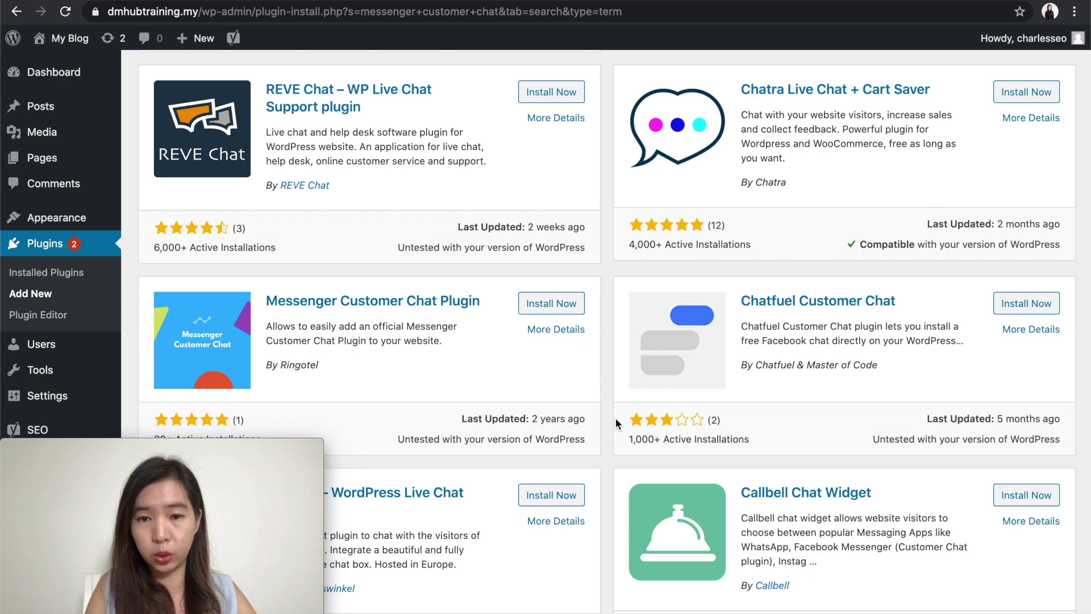
scroll(616, 420, up, 5)
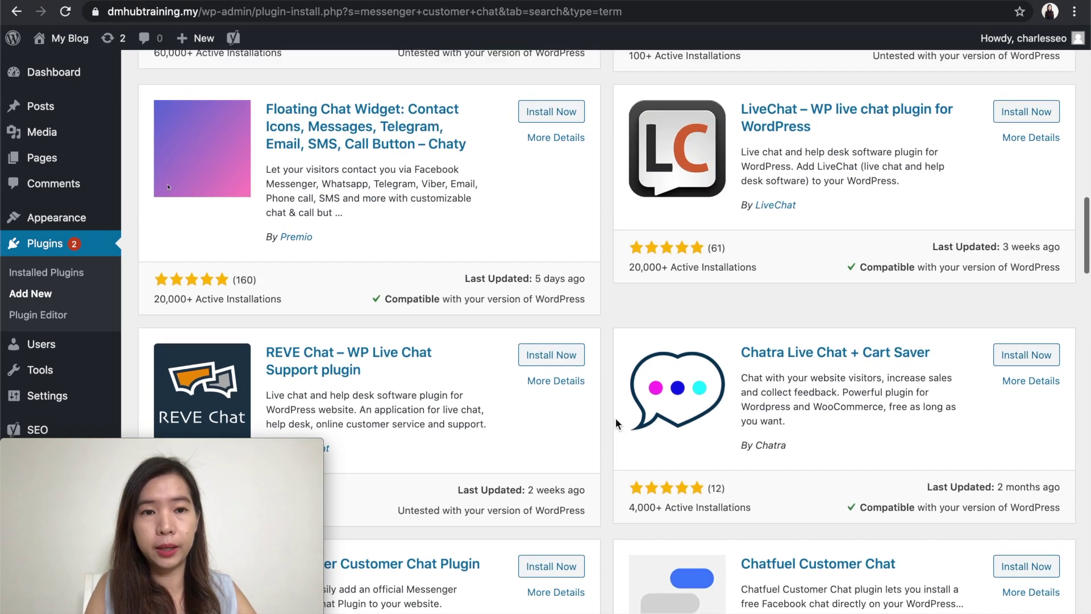
scroll(615, 423, up, 5)
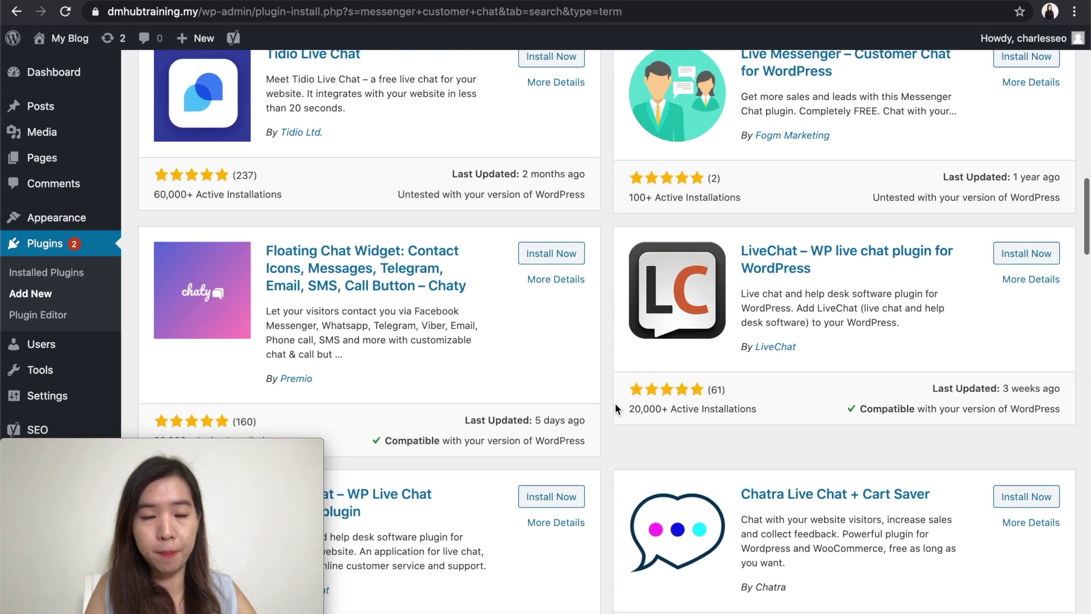
scroll(615, 403, up, 2)
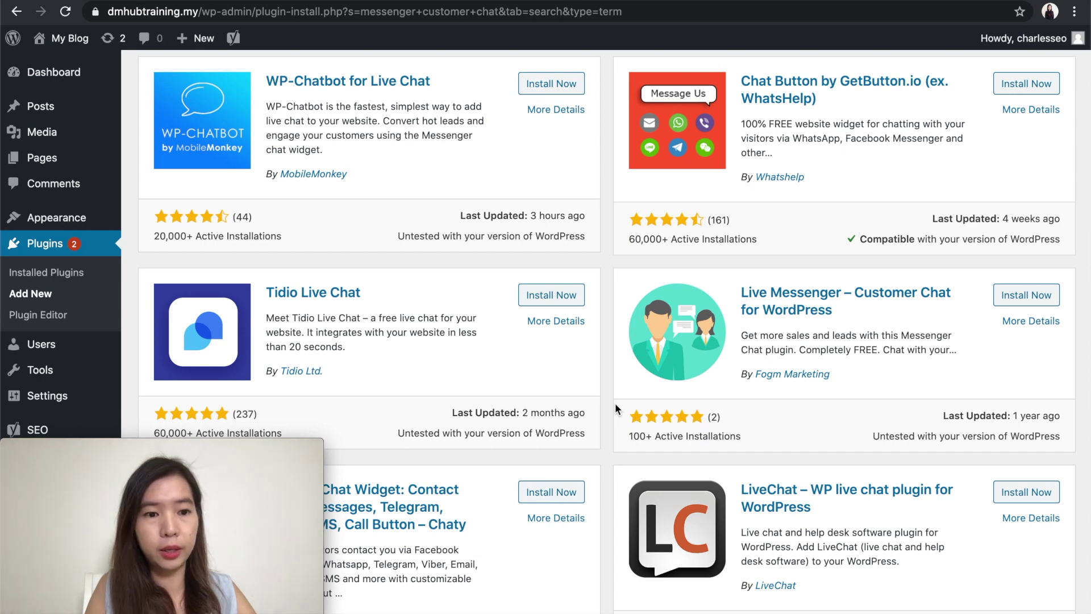
scroll(614, 403, up, 6)
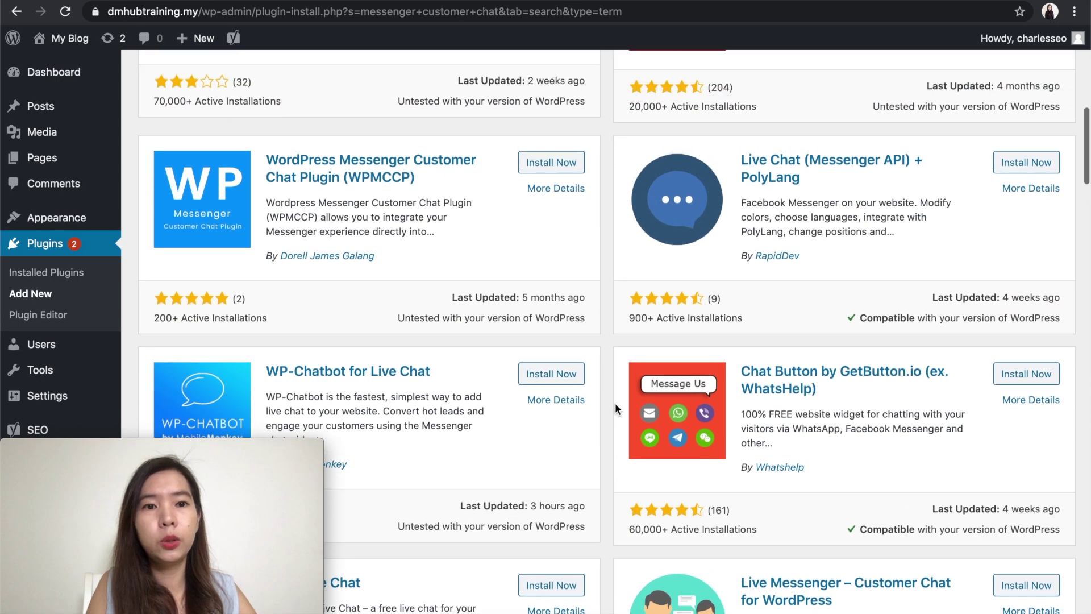
scroll(615, 403, up, 2)
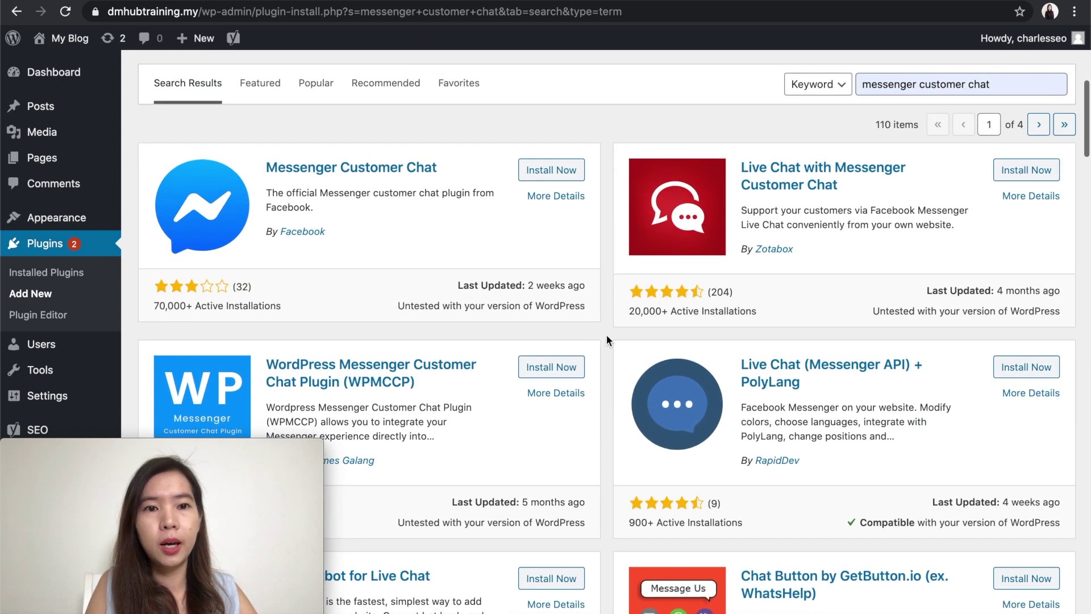
click(563, 195)
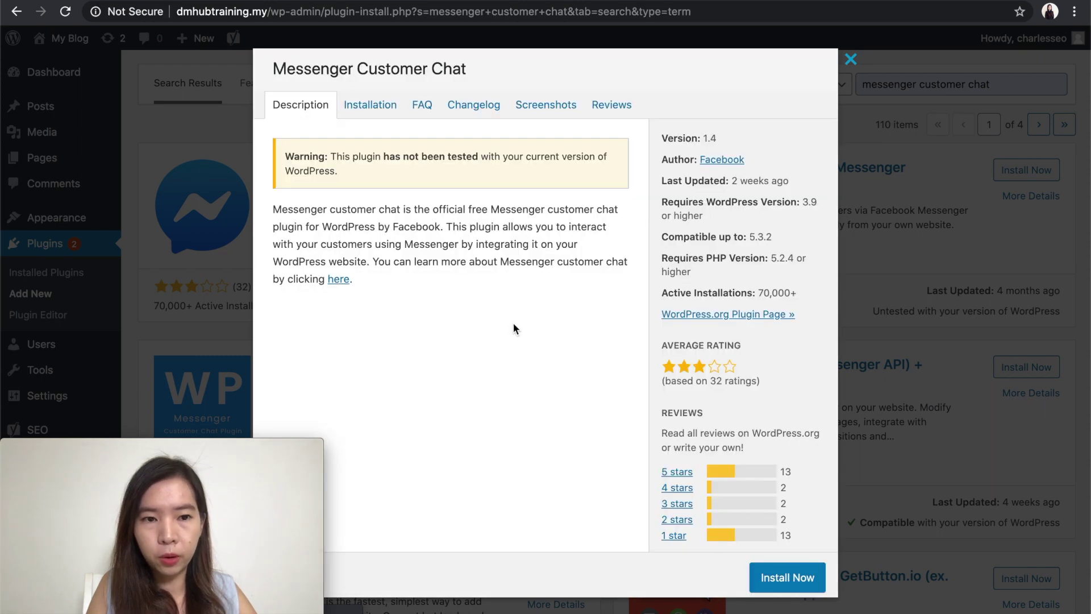
click(545, 104)
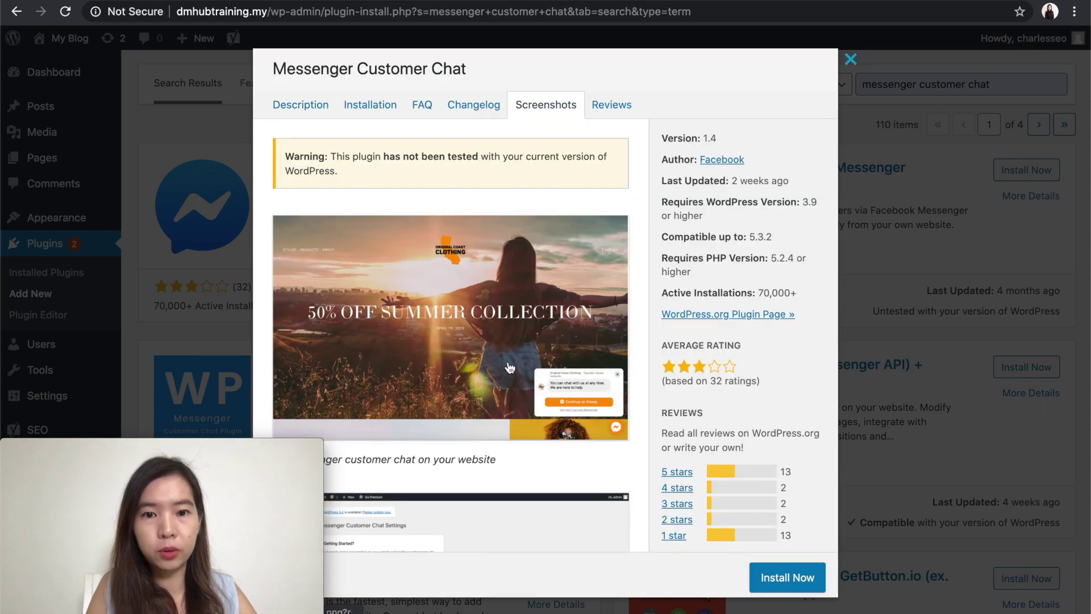
scroll(510, 368, down, 2)
scroll(510, 368, down, 12)
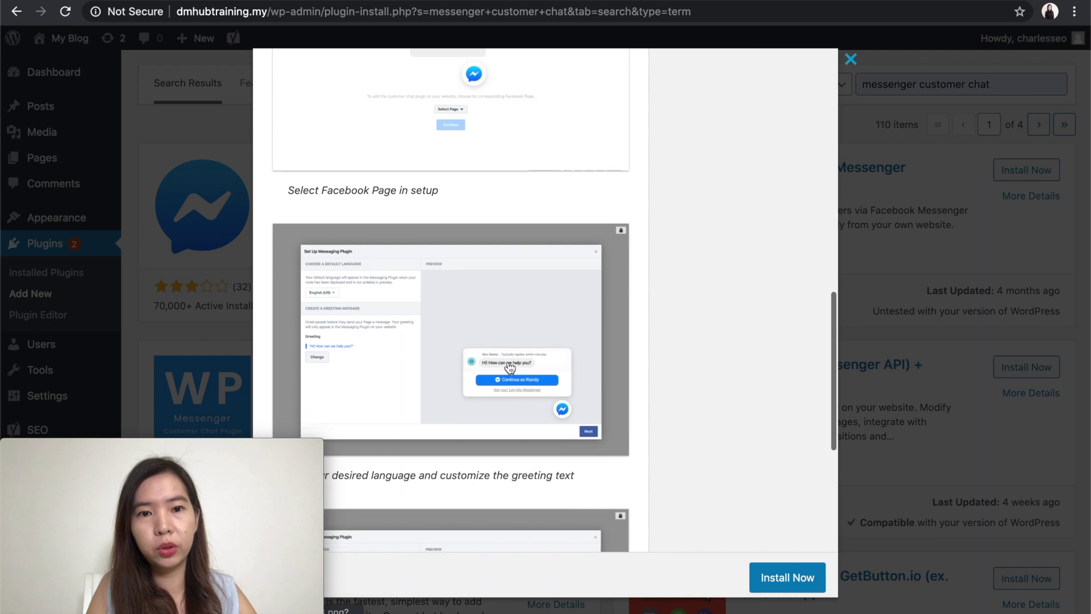
scroll(509, 367, down, 2)
scroll(509, 367, up, 12)
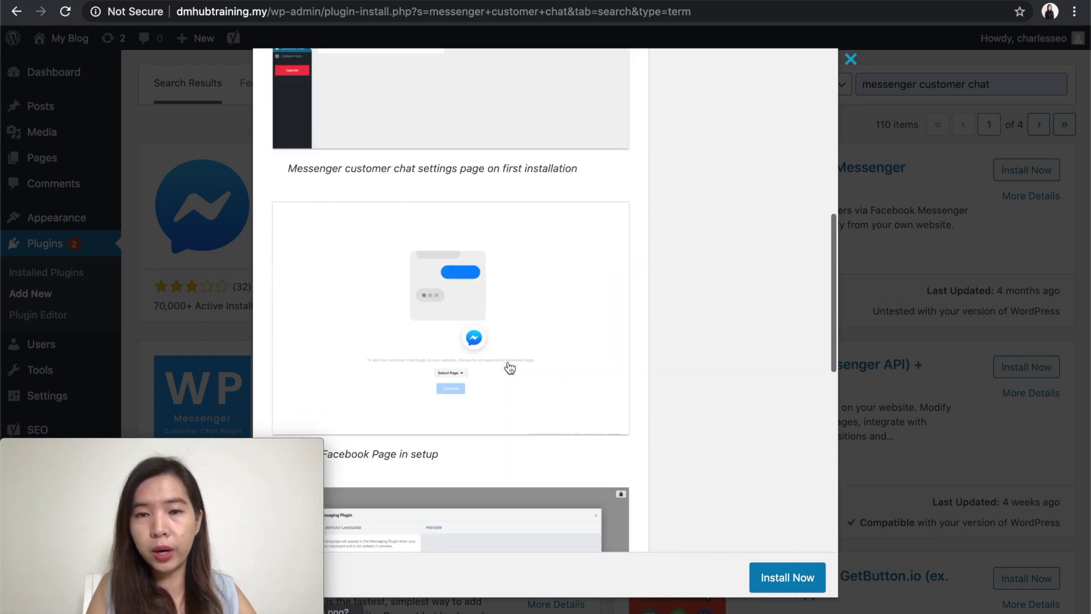
click(851, 59)
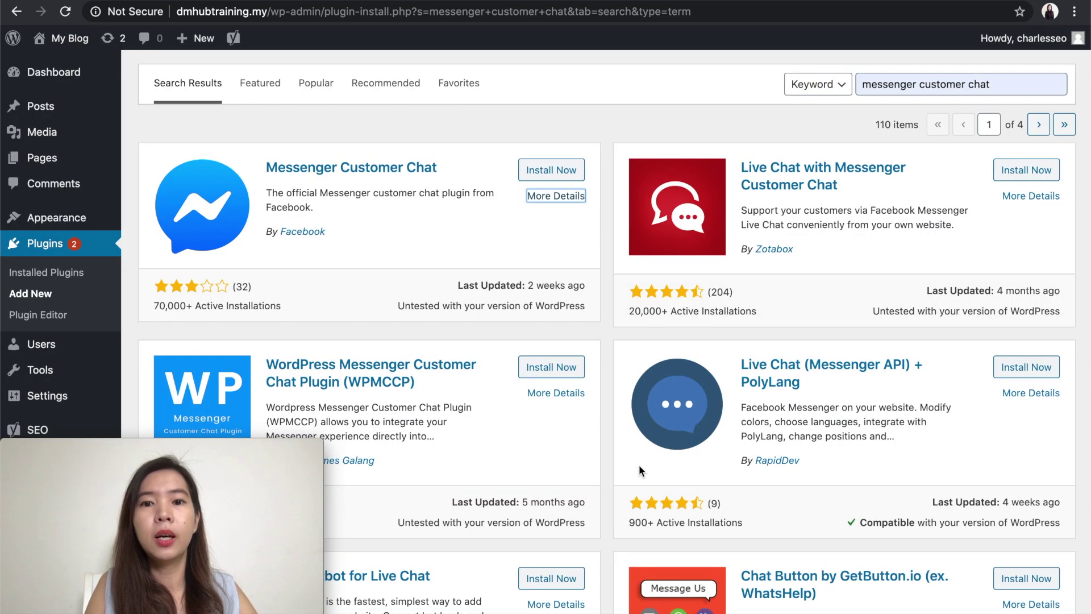
scroll(619, 434, down, 1)
Step: Highlight the 'By Facebook' author line on the Messenger Customer Chat search result
click(601, 325)
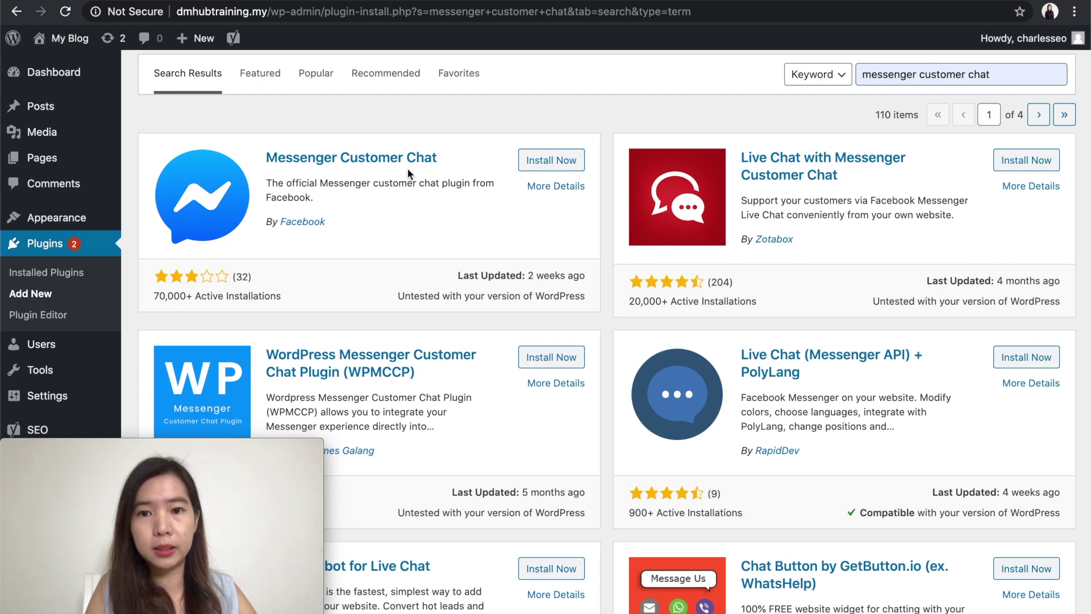
drag(352, 222, 267, 222)
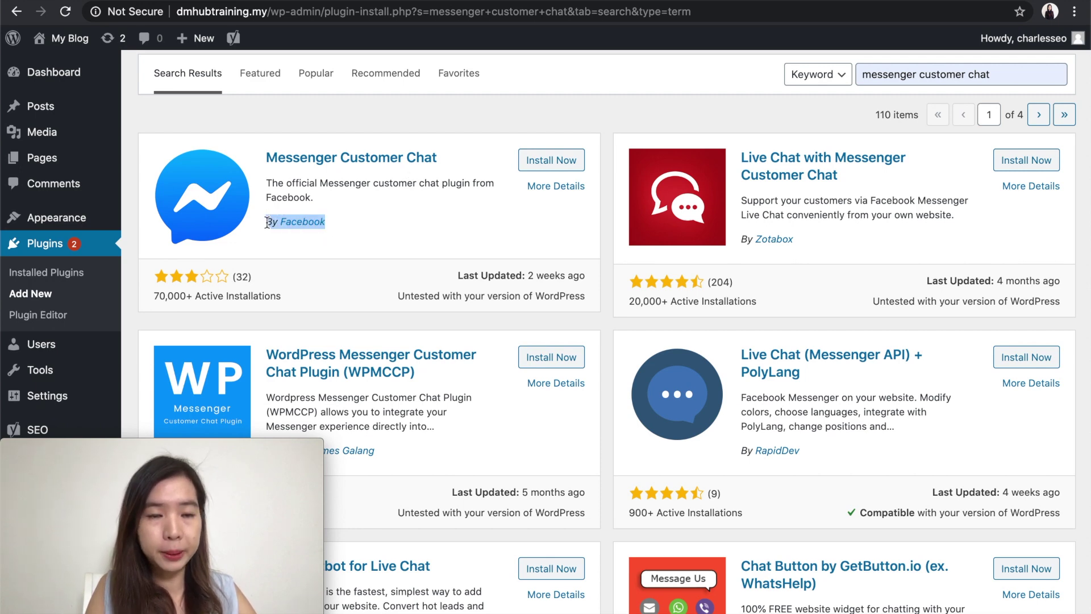
click(361, 235)
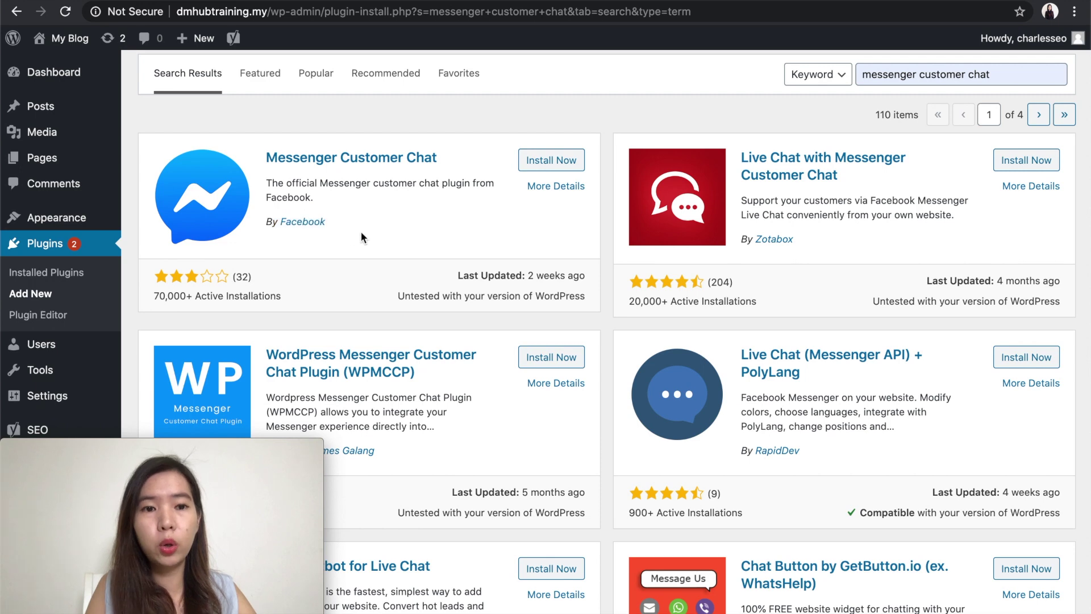
drag(360, 231, 252, 237)
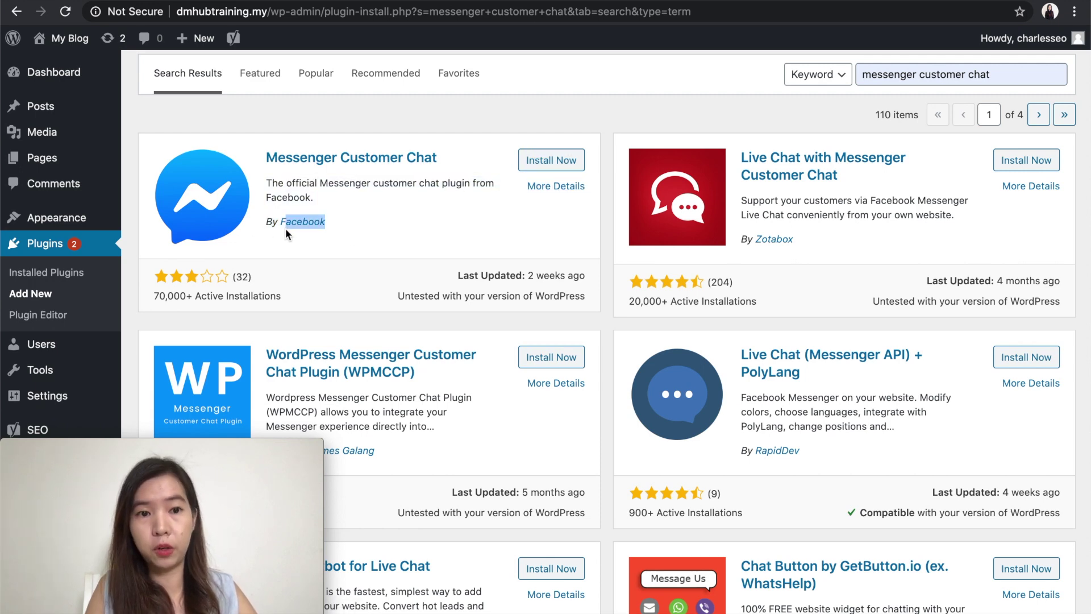
click(364, 224)
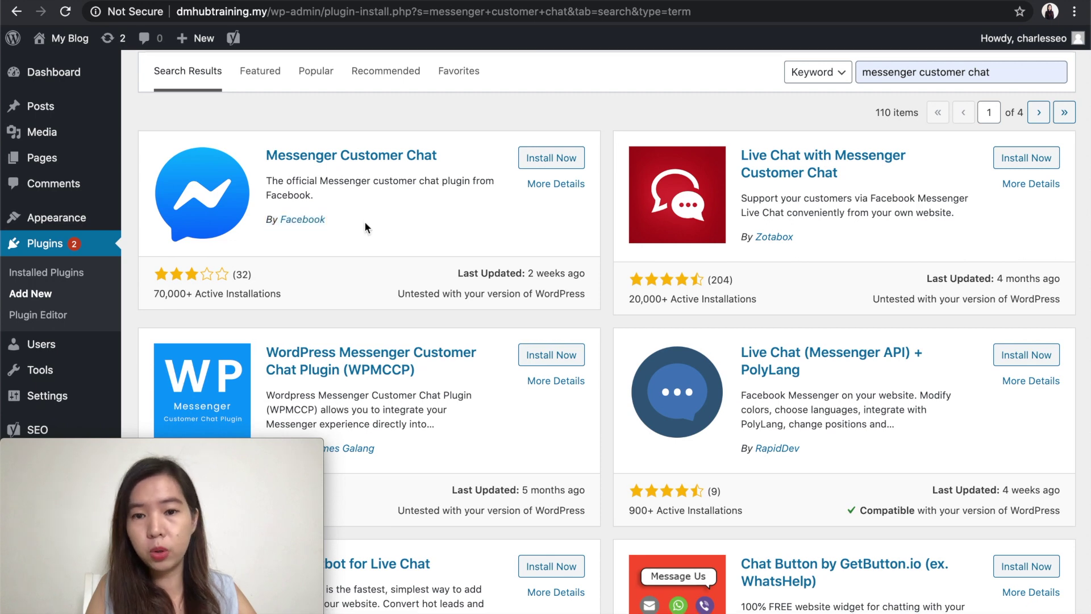
scroll(364, 224, down, 1)
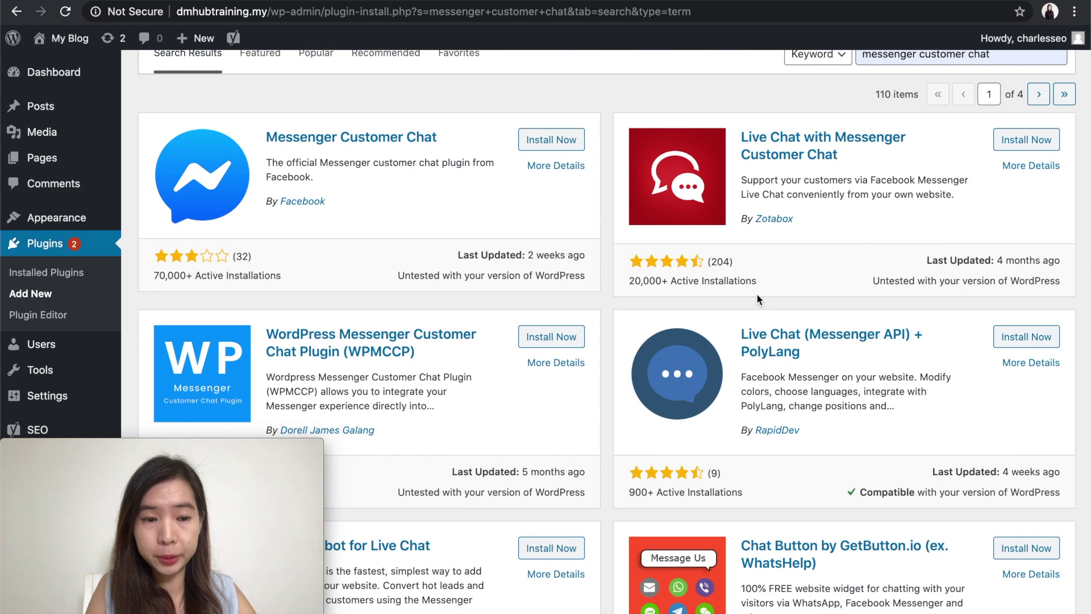
scroll(756, 293, down, 2)
scroll(756, 293, up, 2)
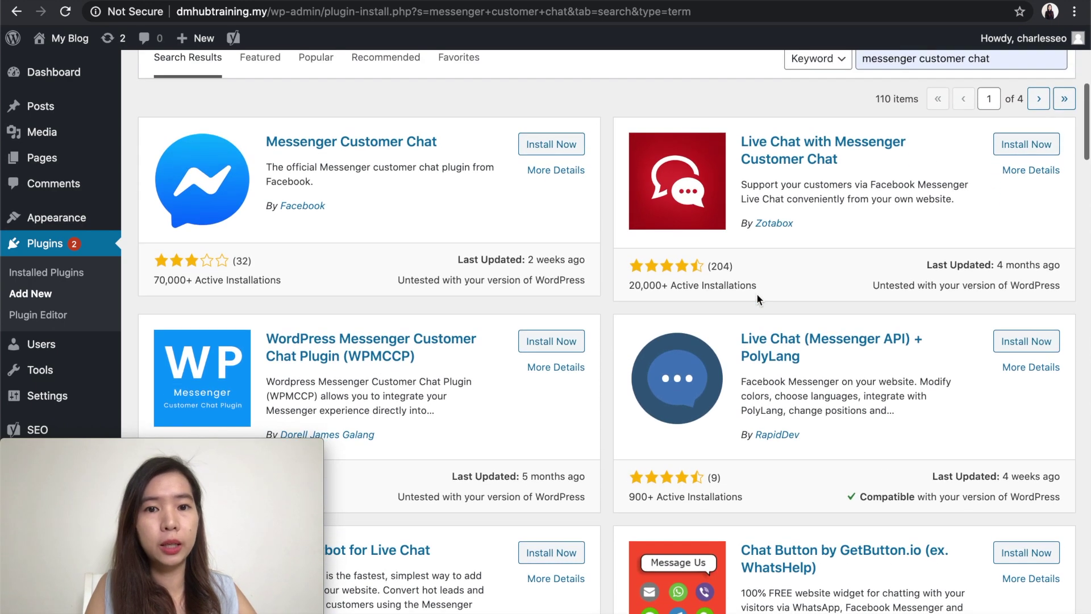
Step: Highlight the plugin's author, rating, update date and 70,000 active installations count
drag(264, 205, 318, 205)
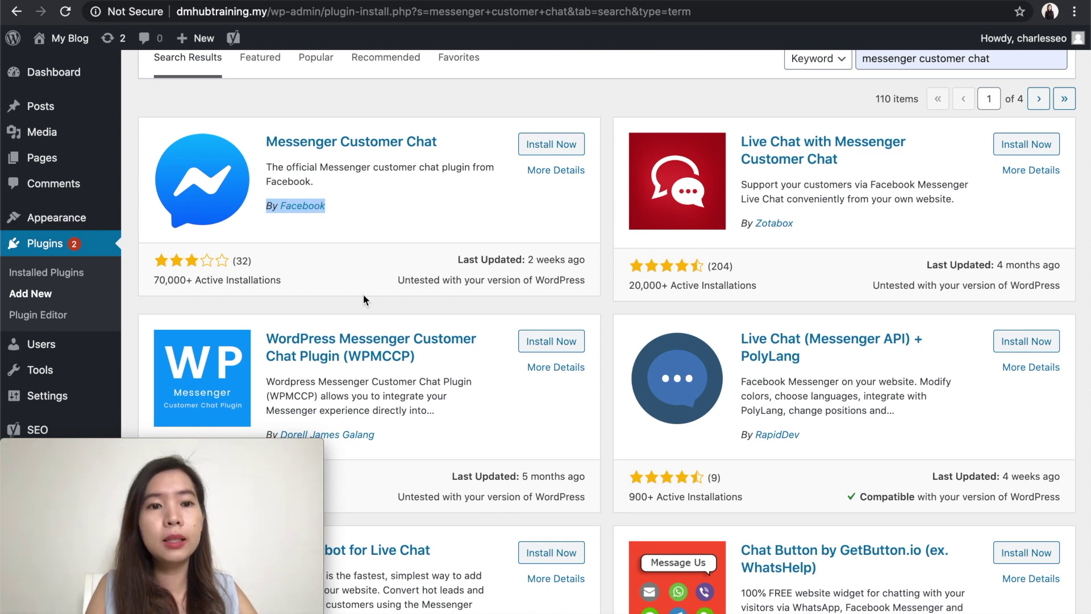
scroll(363, 295, down, 1)
drag(440, 270, 163, 272)
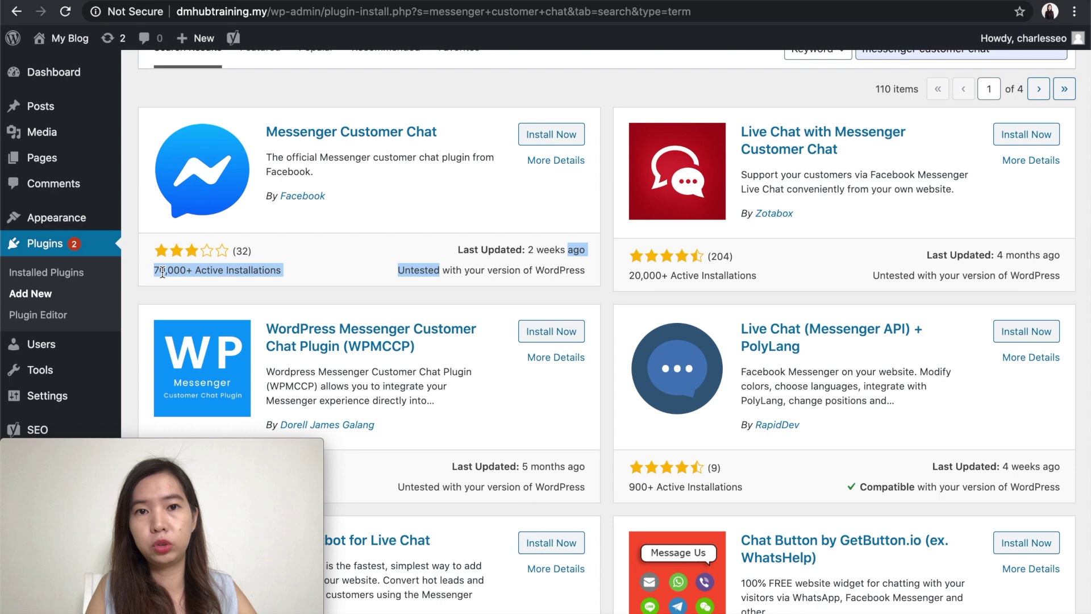
drag(162, 271, 236, 271)
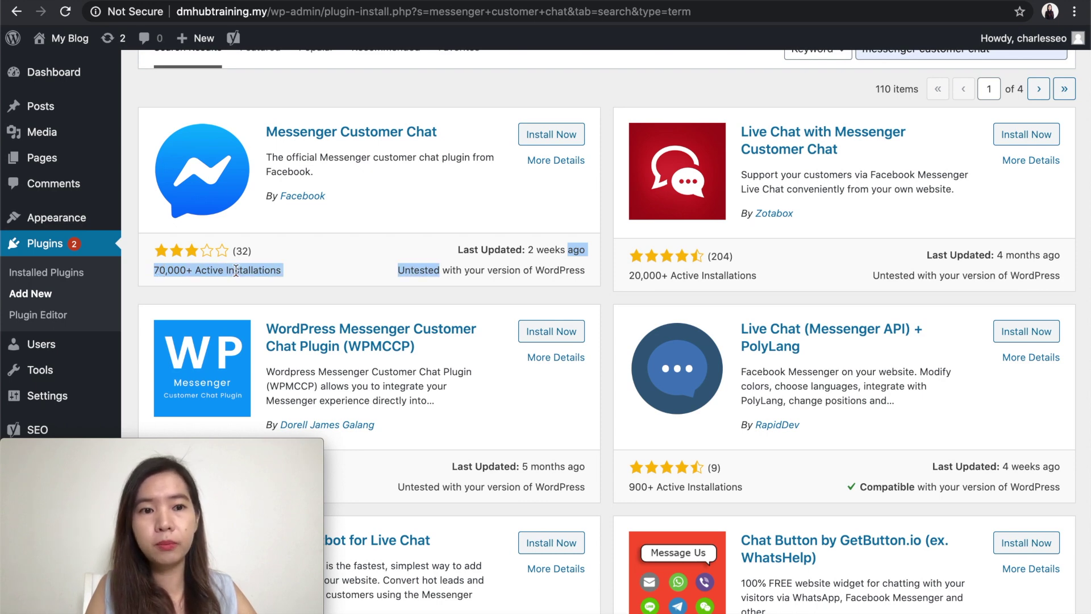
drag(235, 271, 206, 274)
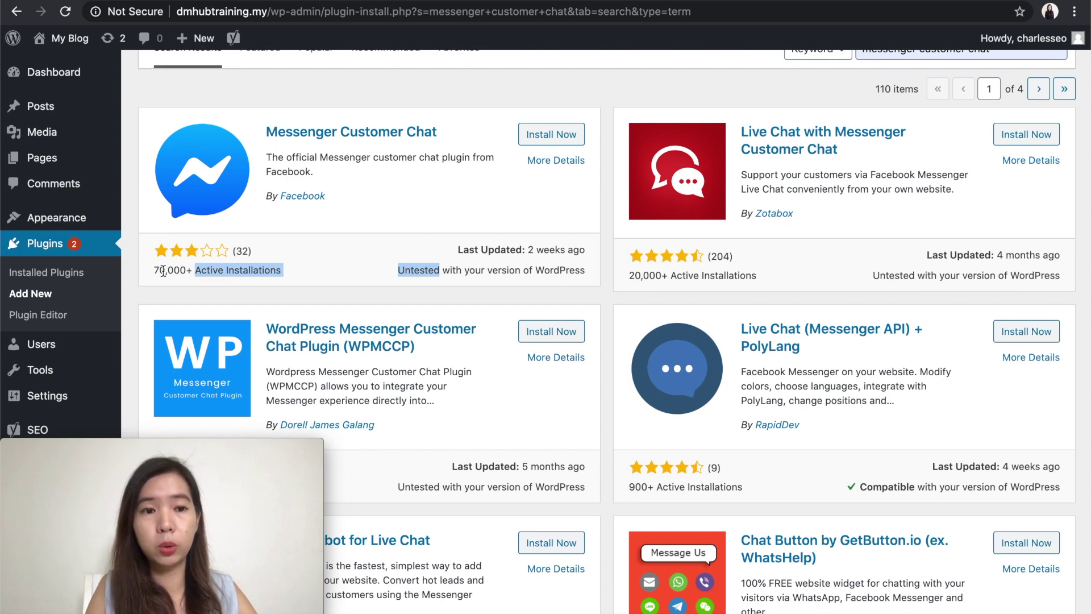
Step: Scroll through alternative results such as WPMCCP, Live Chat + PolyLang and GetButton.io's Chat Button
scroll(472, 424, down, 2)
scroll(400, 302, up, 5)
scroll(401, 305, down, 5)
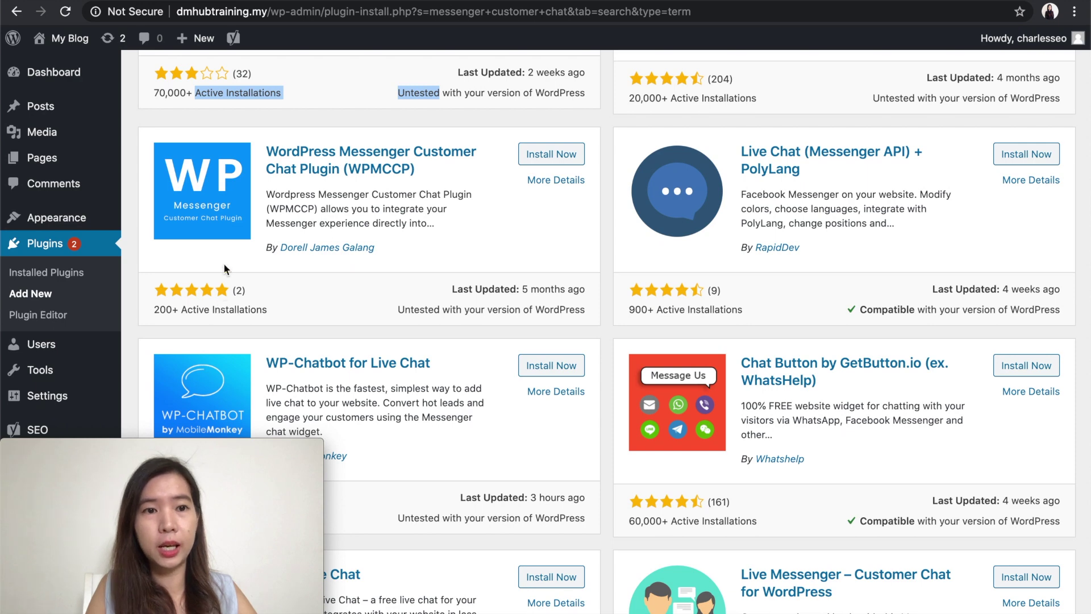
scroll(226, 309, up, 1)
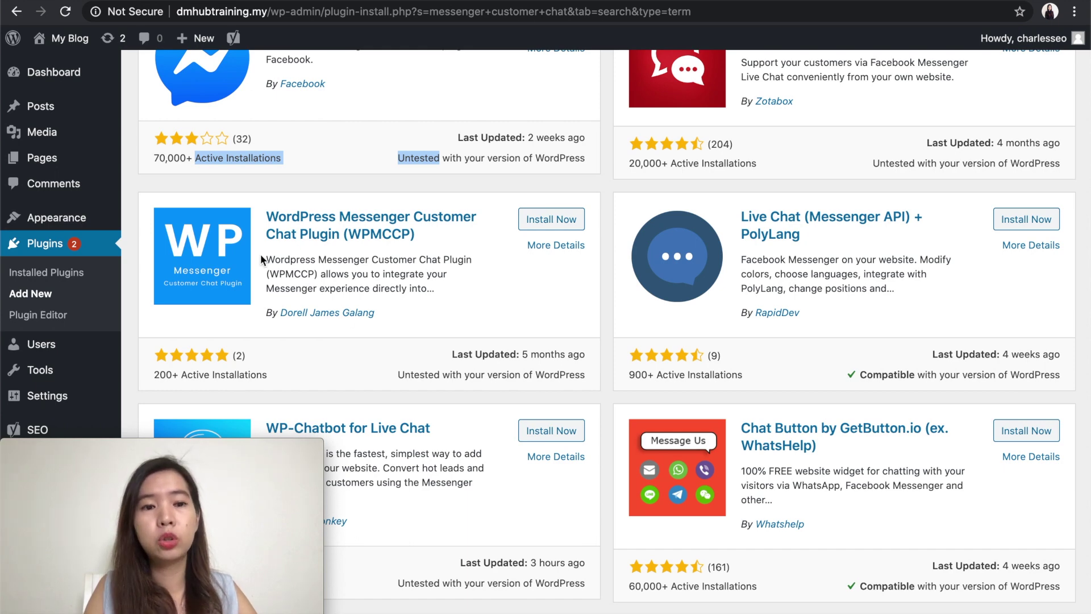
scroll(262, 260, up, 1)
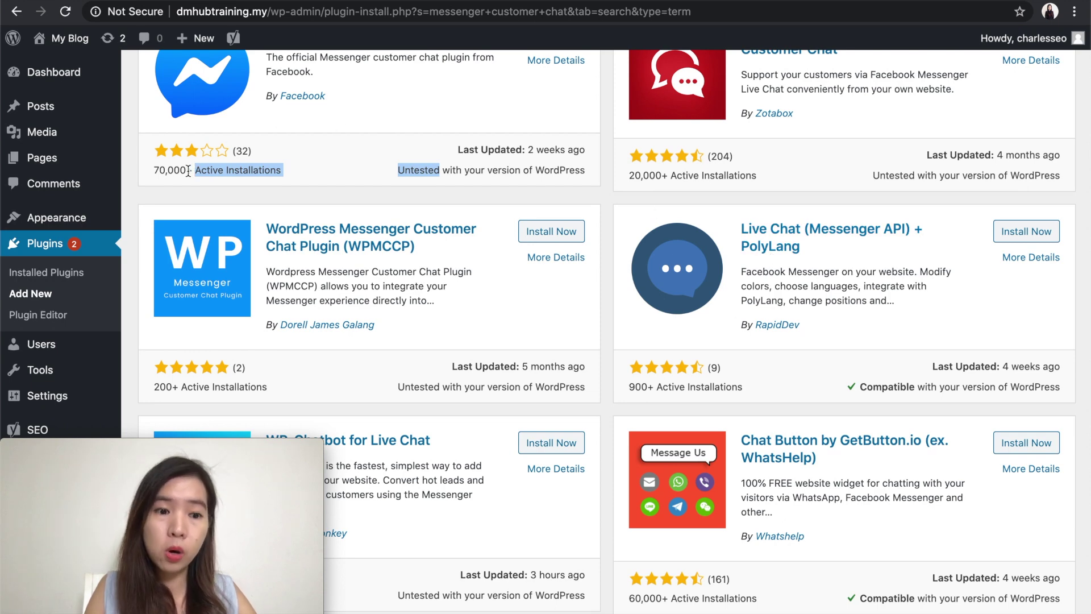
drag(188, 170, 567, 149)
scroll(367, 174, up, 3)
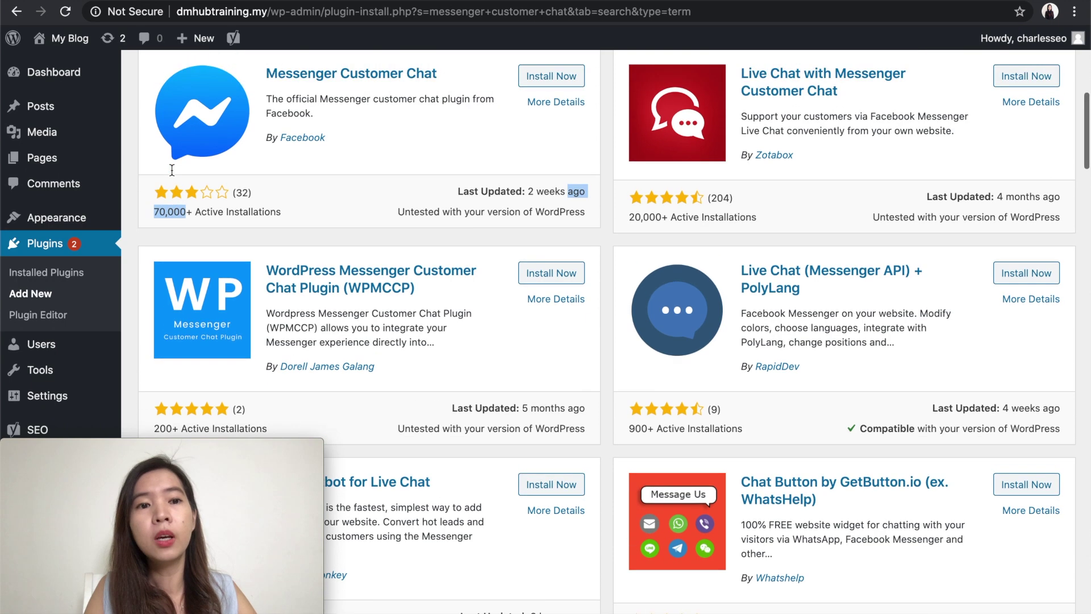
click(366, 176)
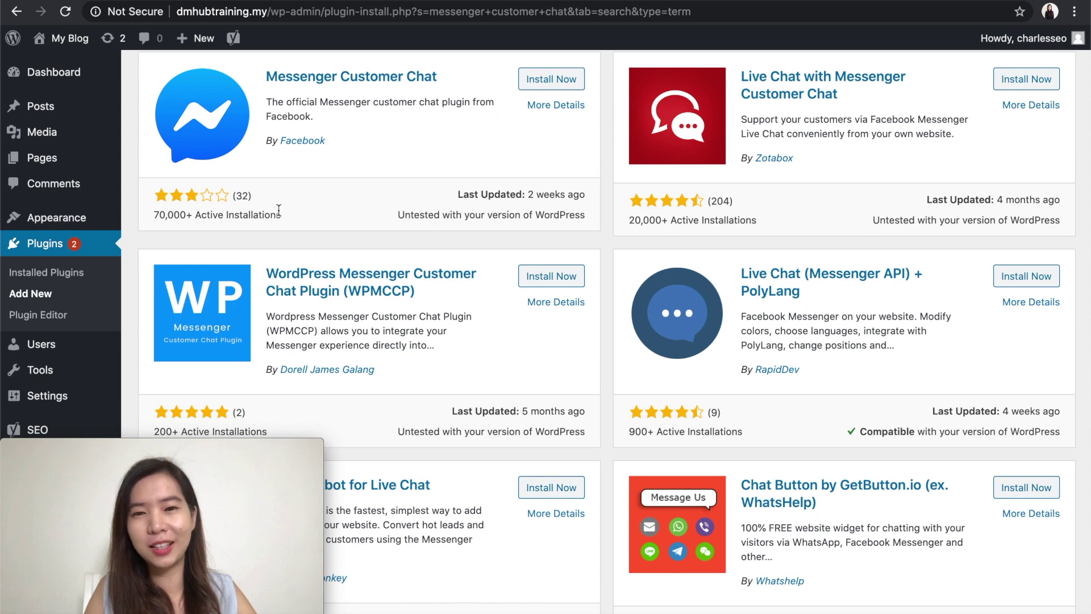
double_click(241, 196)
click(240, 196)
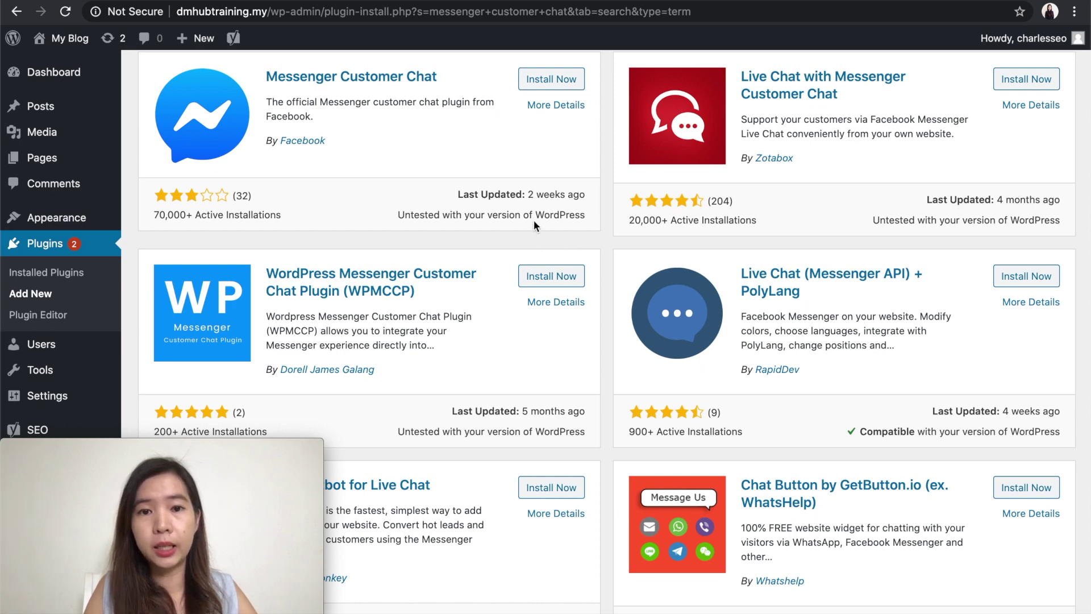
drag(575, 197, 479, 194)
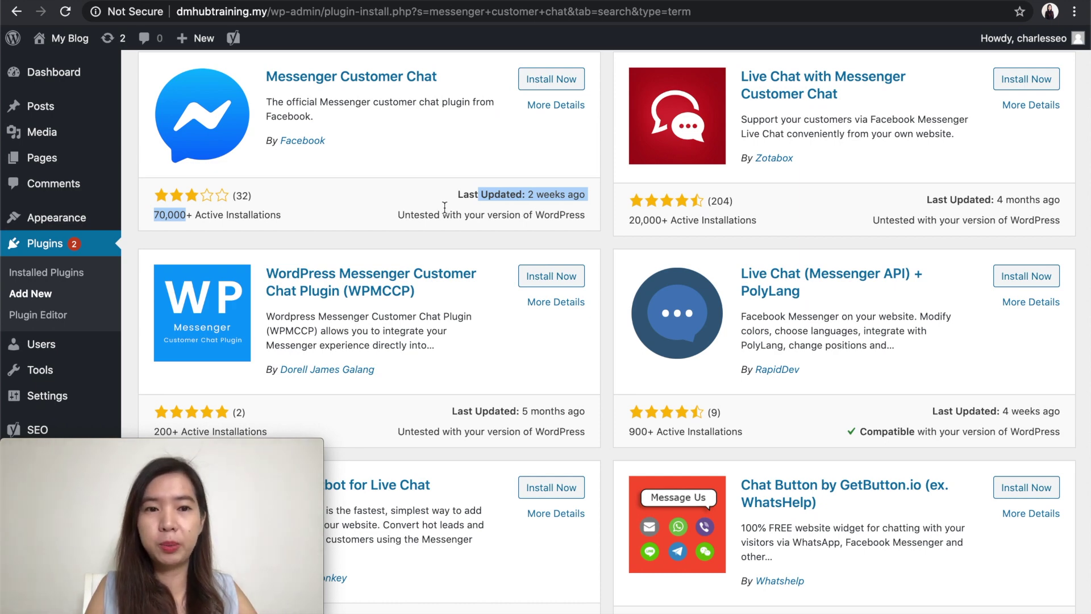
scroll(415, 124, up, 1)
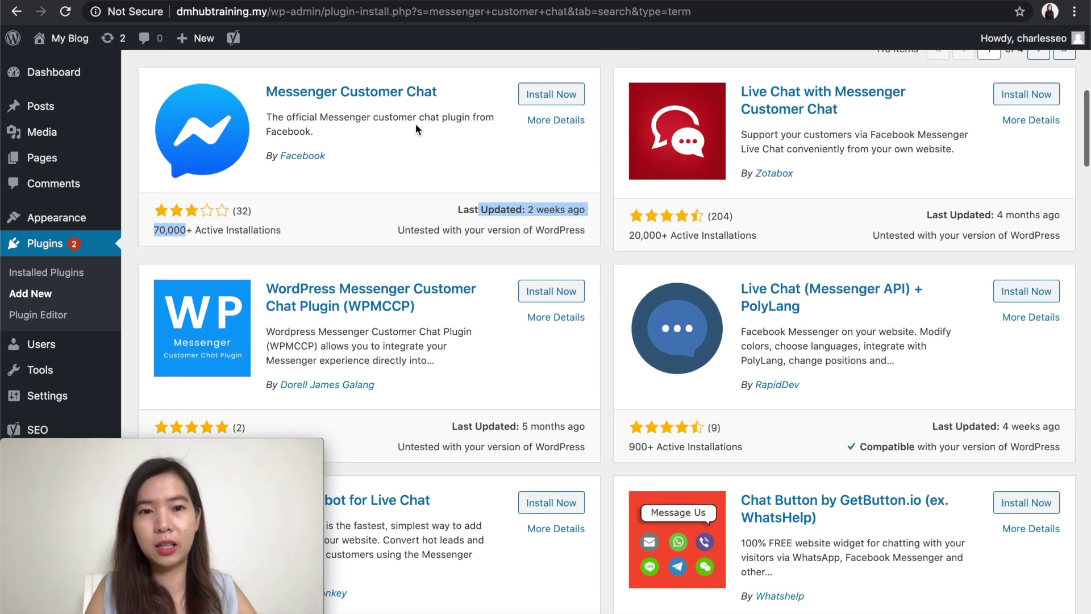
double_click(461, 210)
drag(460, 213, 572, 206)
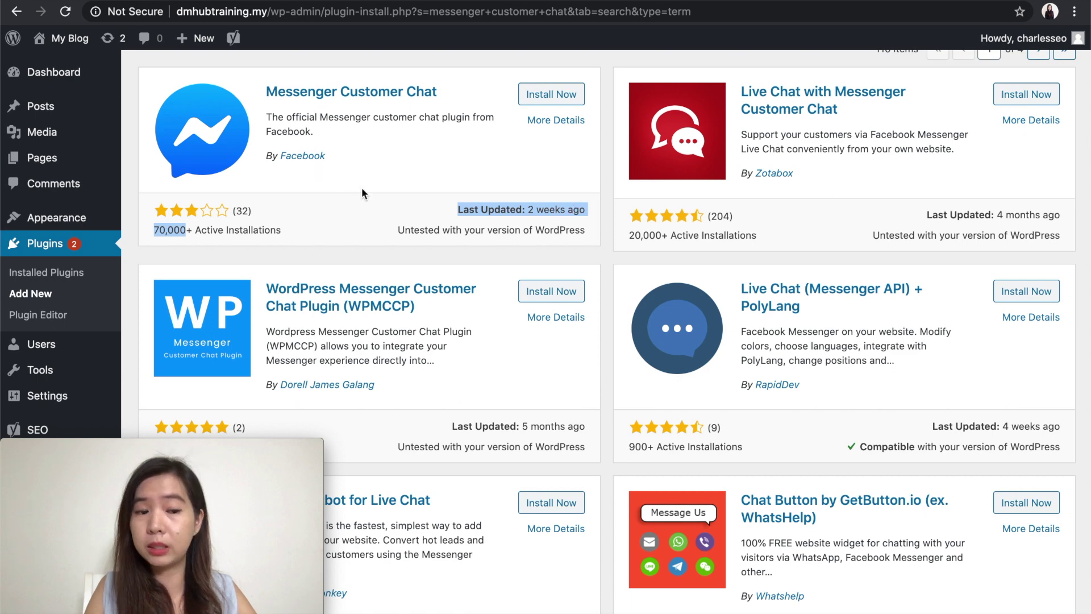
scroll(629, 471, down, 3)
scroll(629, 471, down, 6)
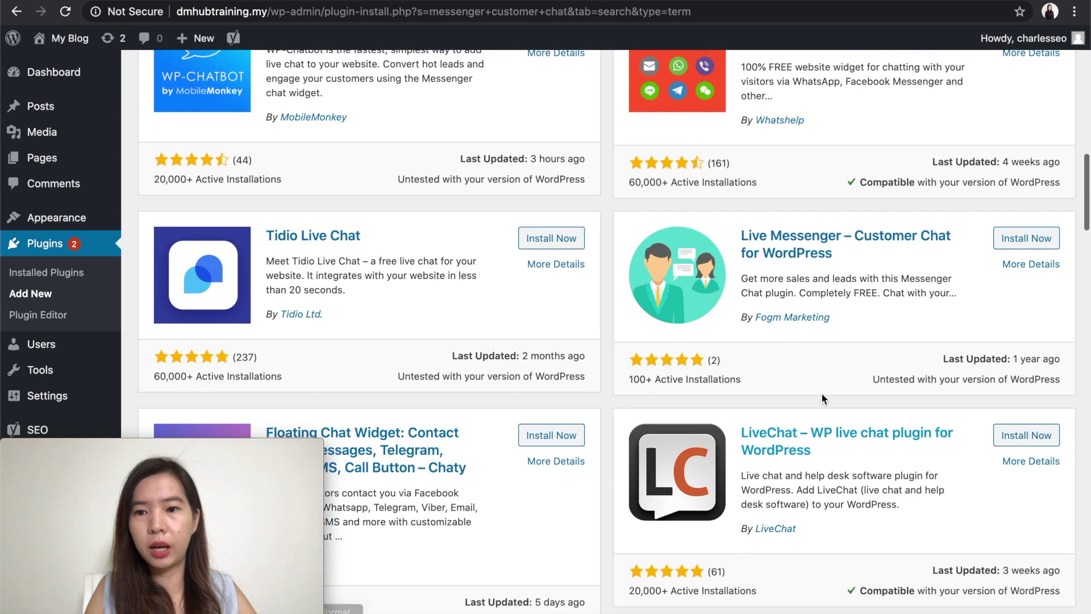
drag(937, 359, 1055, 369)
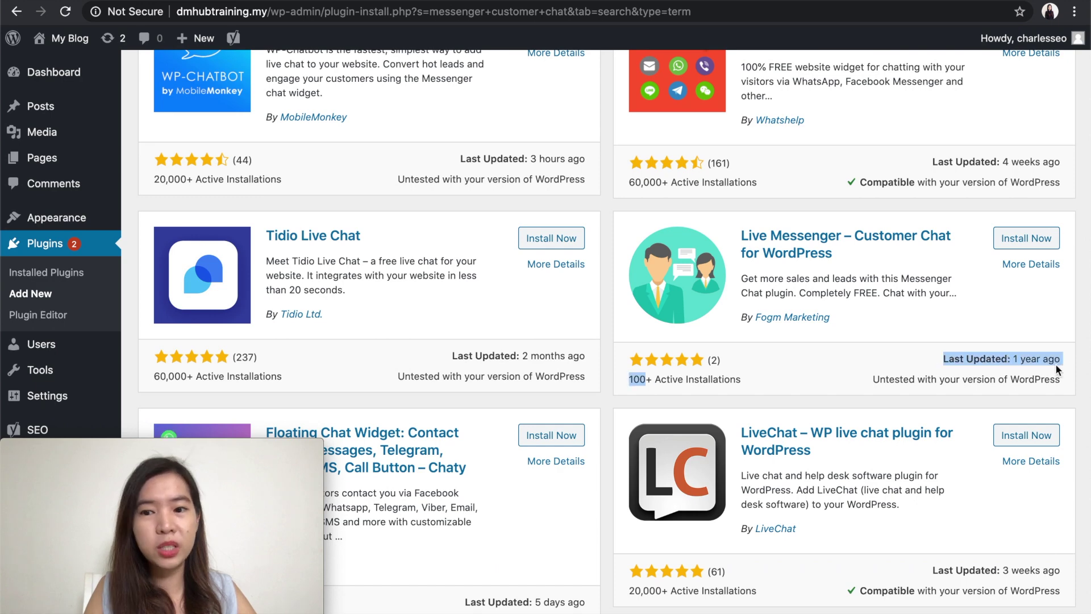
scroll(941, 402, down, 5)
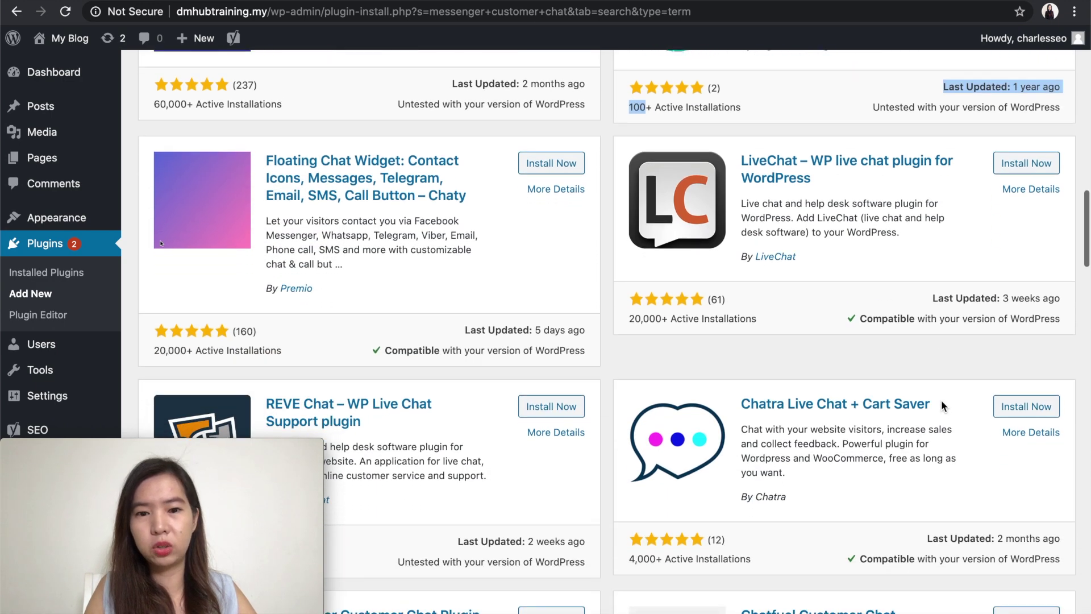
scroll(930, 190, up, 2)
drag(943, 173, 1040, 172)
scroll(940, 192, up, 2)
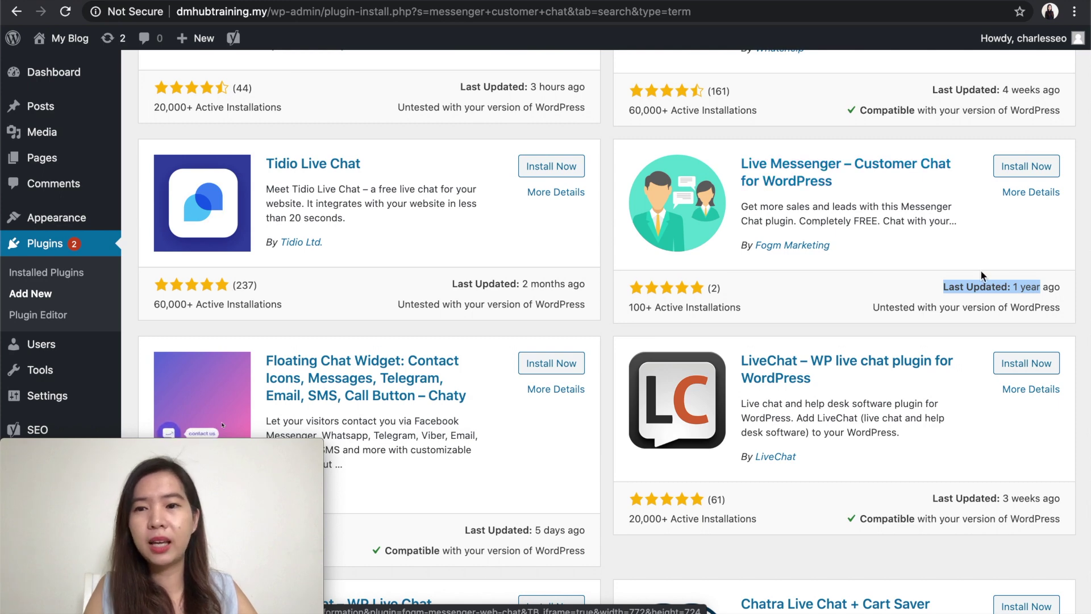
drag(942, 286, 1053, 291)
click(926, 267)
scroll(835, 219, up, 3)
scroll(835, 219, up, 10)
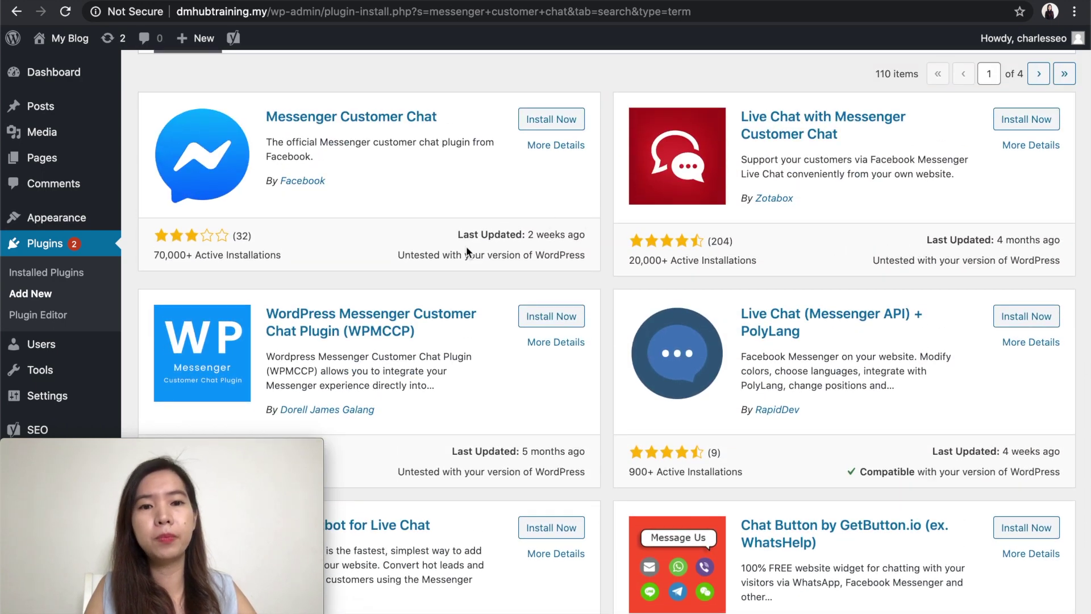
mouse_move(413, 254)
mouse_down()
mouse_move(559, 255)
mouse_move(409, 254)
mouse_up()
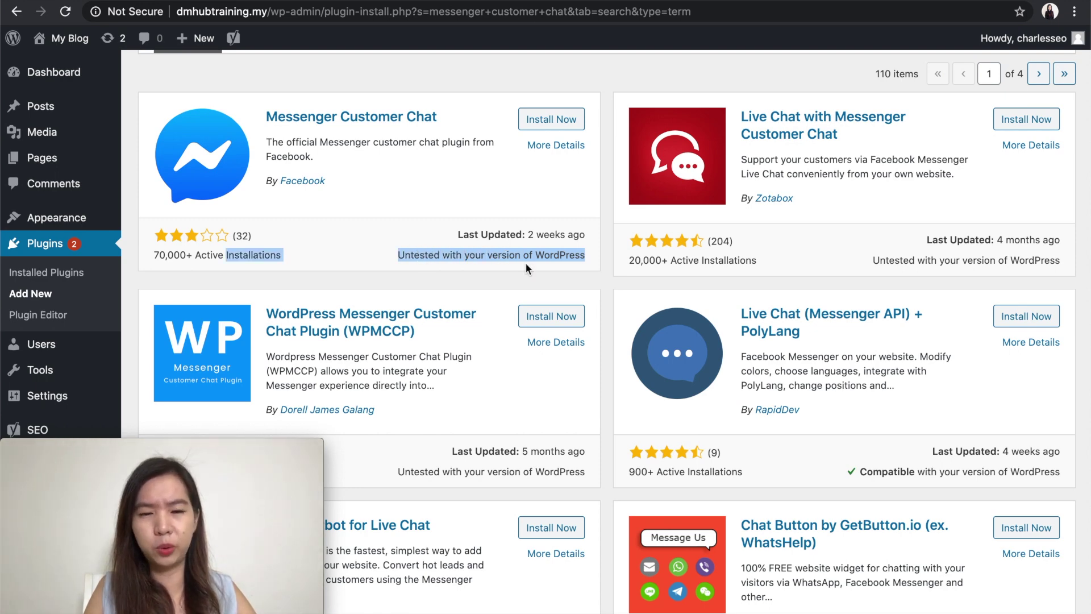
scroll(527, 268, down, 2)
drag(688, 417, 914, 417)
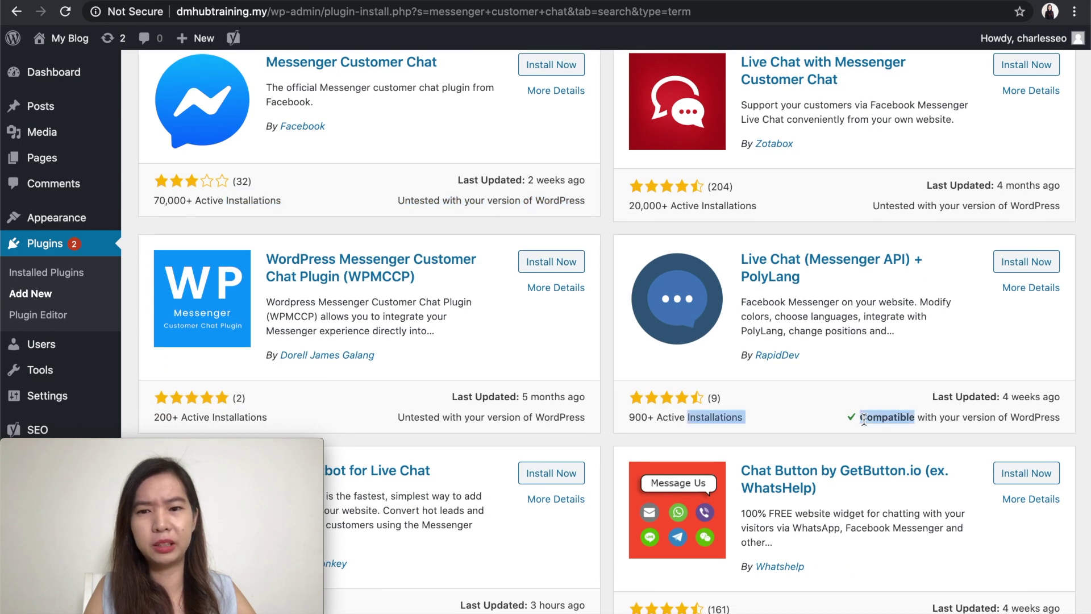
drag(433, 200, 563, 203)
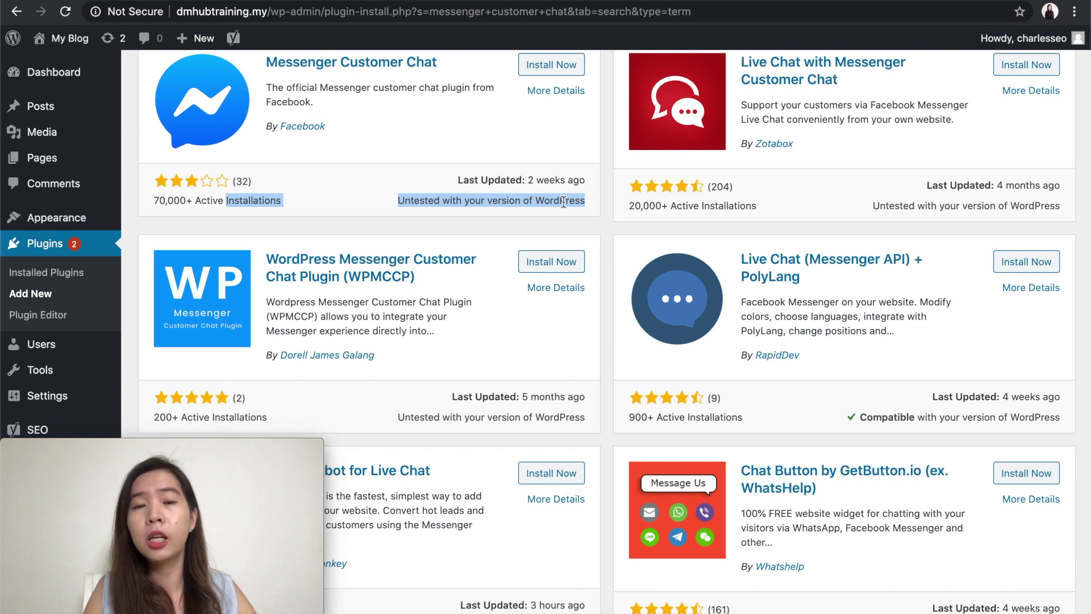
scroll(563, 201, up, 1)
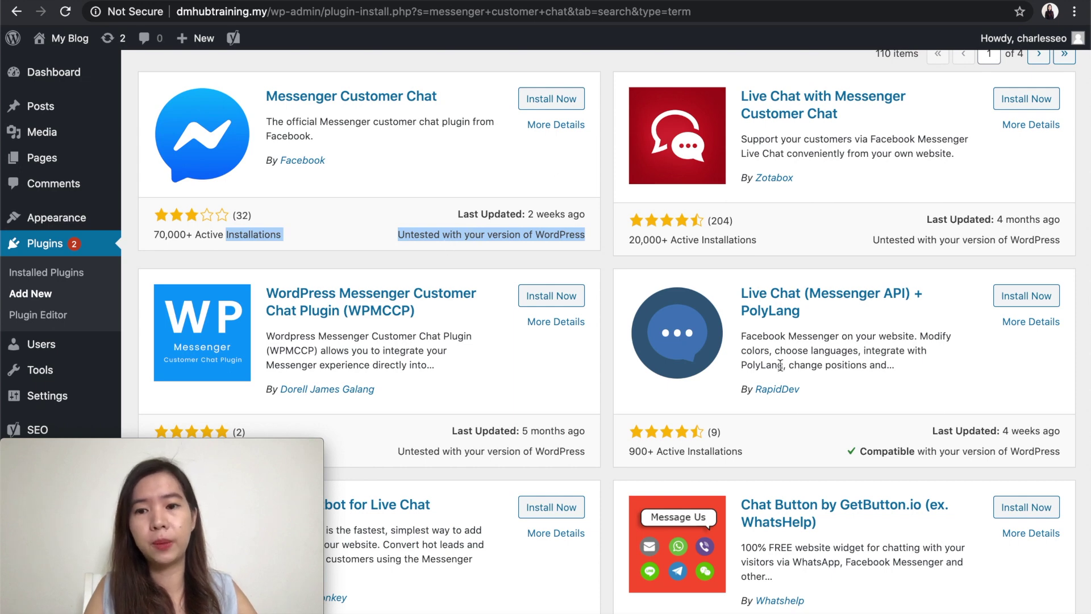
drag(849, 452, 1038, 455)
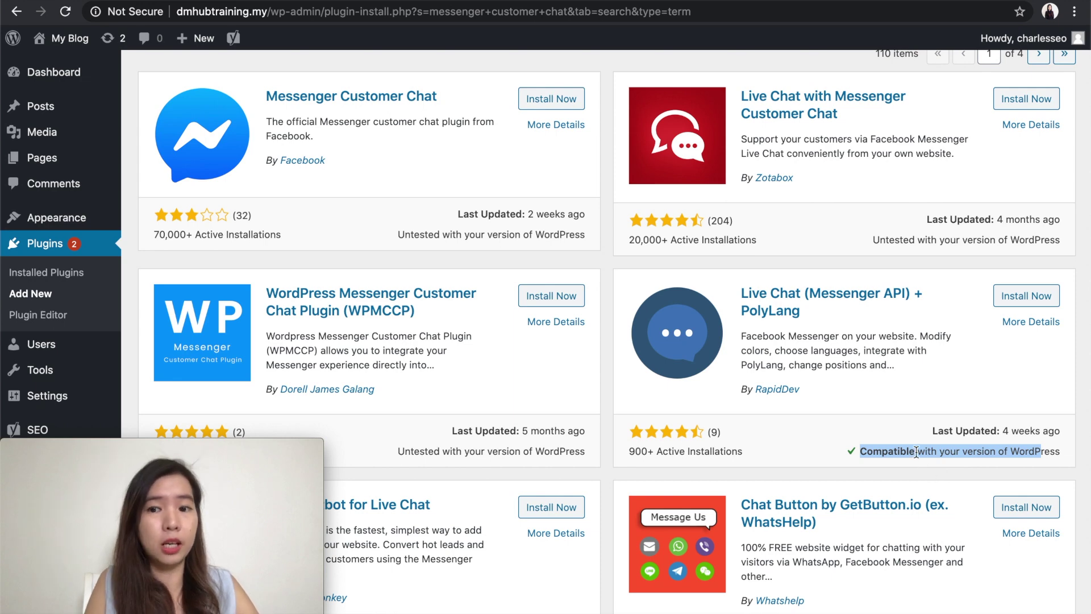
drag(400, 234, 504, 234)
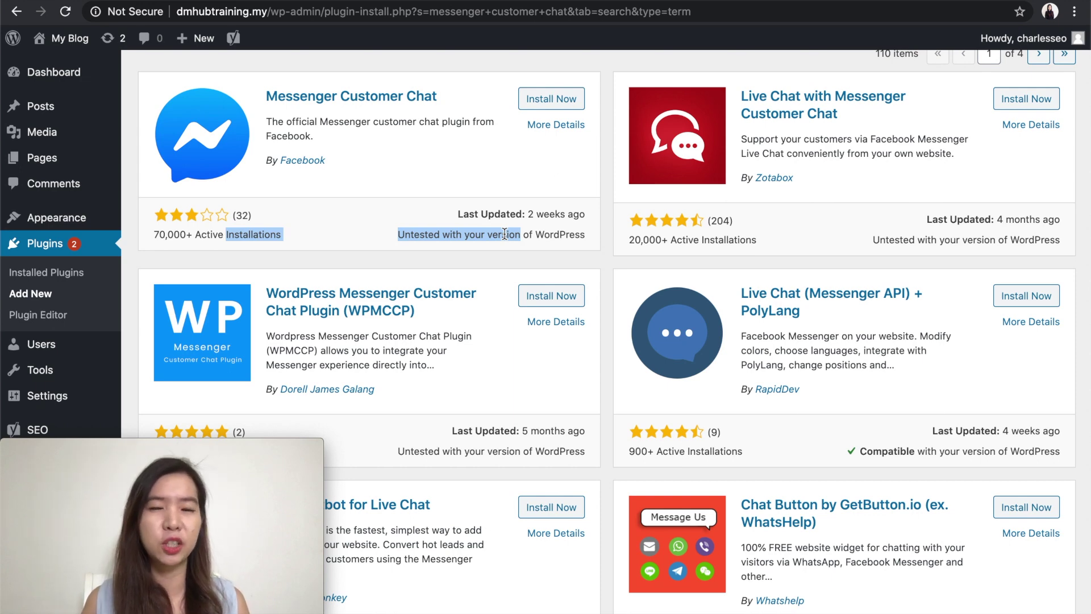
scroll(504, 234, up, 1)
click(482, 189)
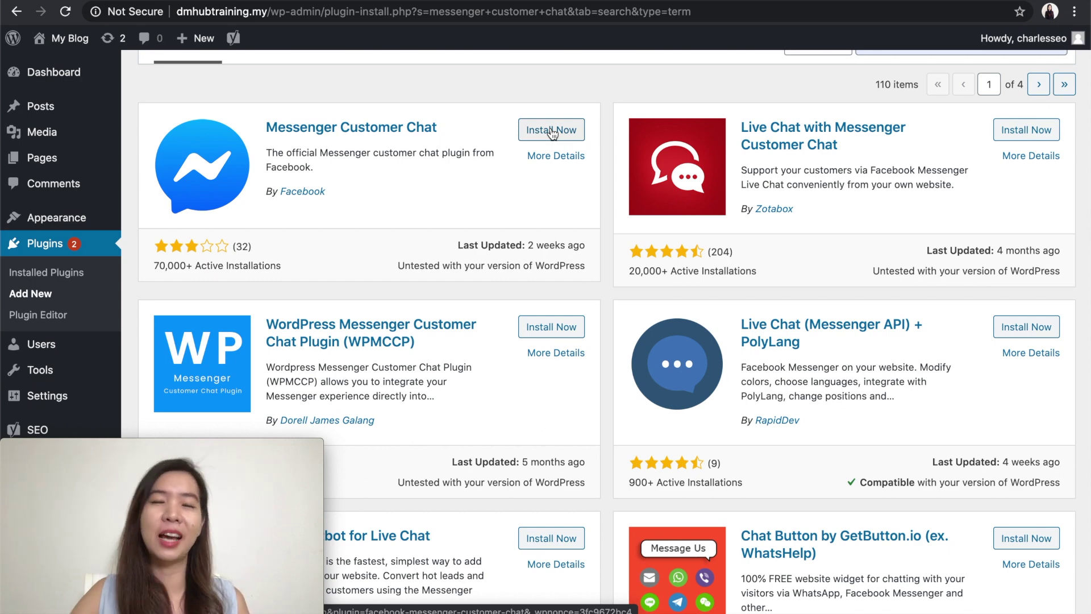
mouse_move(439, 265)
mouse_down()
mouse_move(401, 263)
mouse_move(519, 266)
mouse_move(558, 278)
mouse_move(562, 263)
mouse_move(425, 265)
mouse_up()
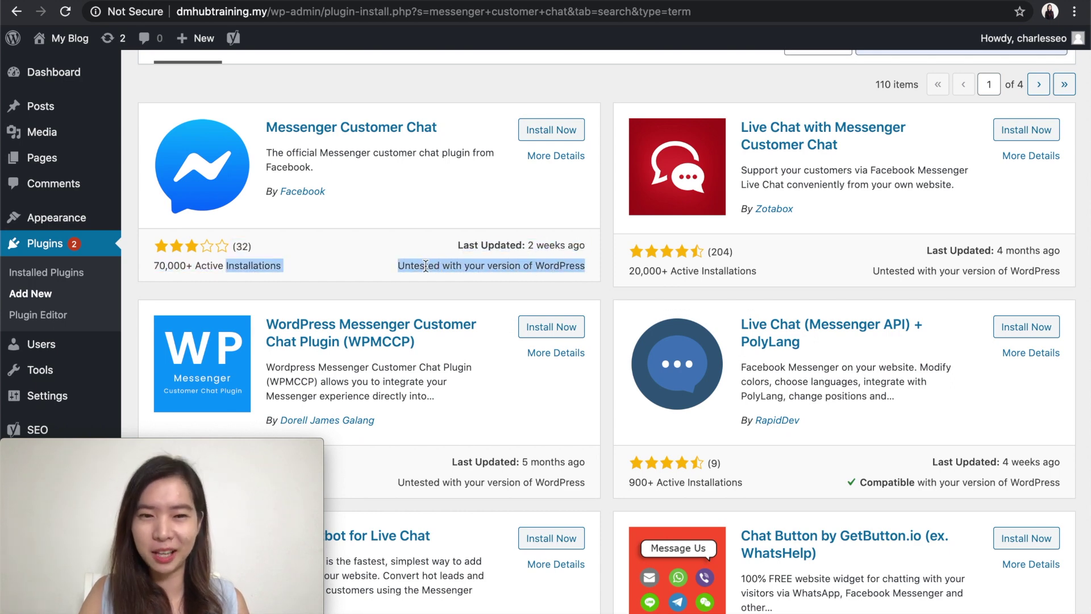
click(410, 206)
scroll(410, 206, up, 1)
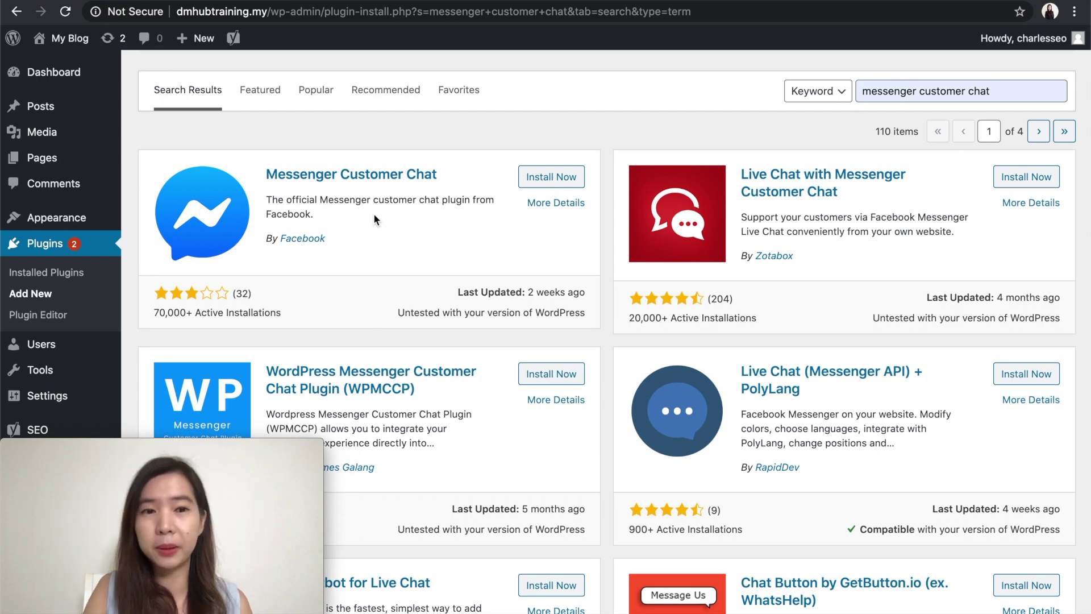
Step: Install and activate Messenger Customer Chat, zoom to 80%, and open its Customer Chat settings
click(543, 185)
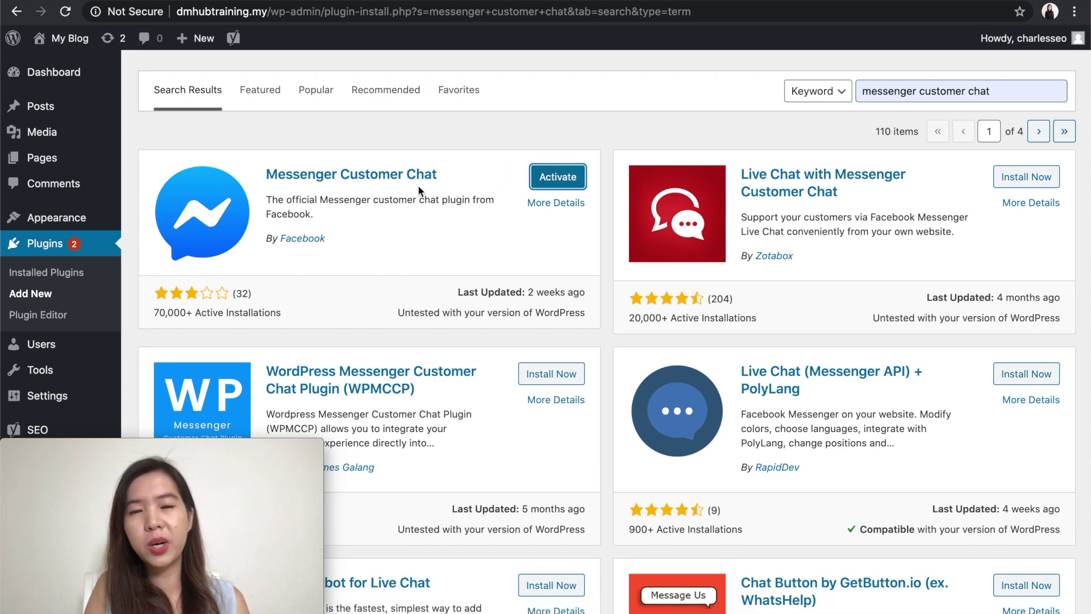
click(560, 183)
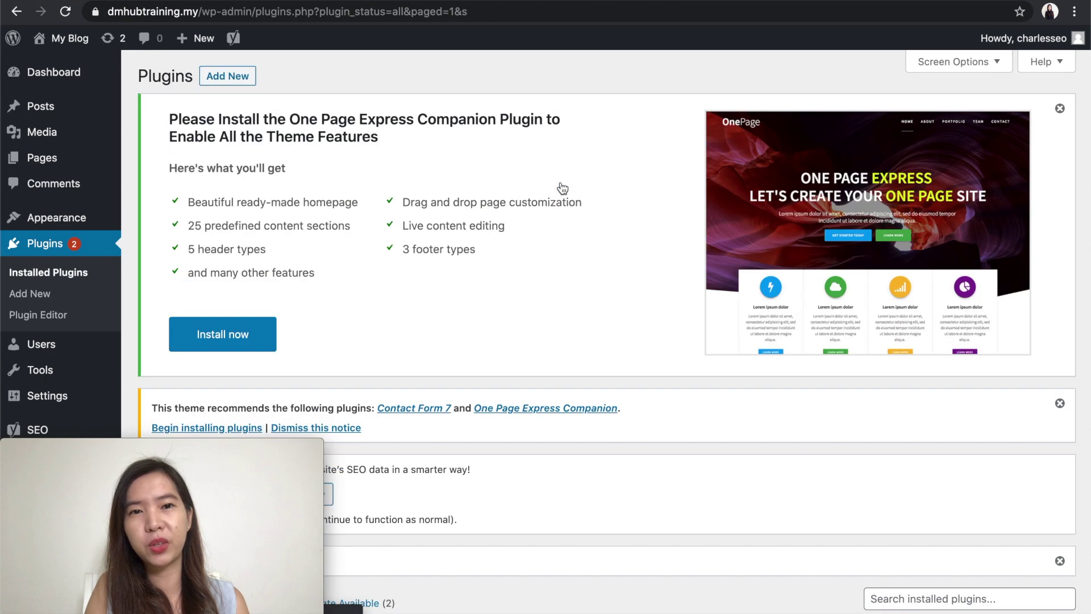
scroll(562, 188, down, 1)
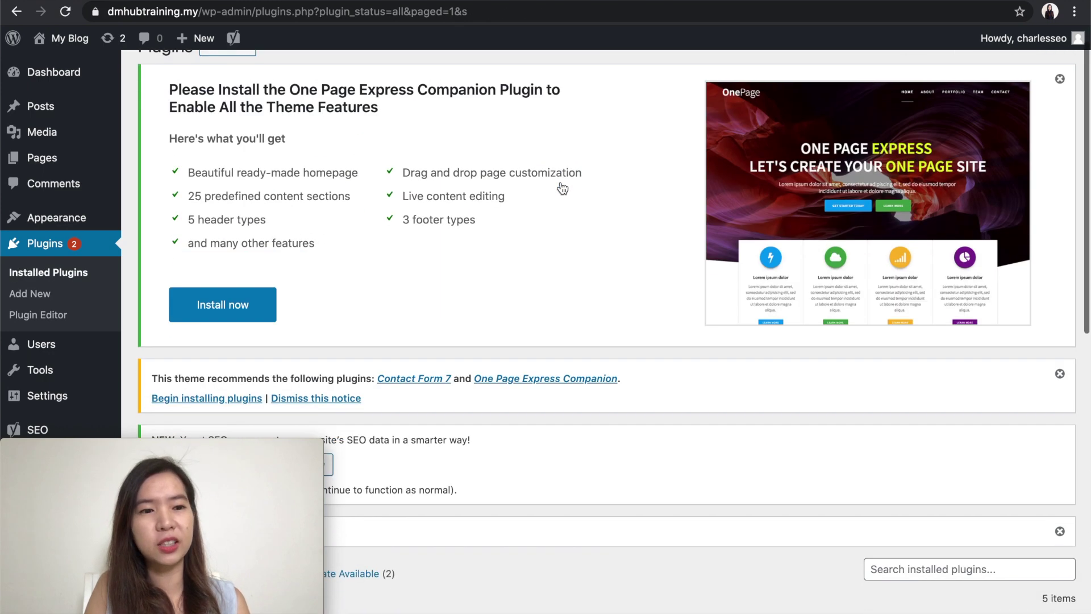
key(super+minus)
key(super+minus)
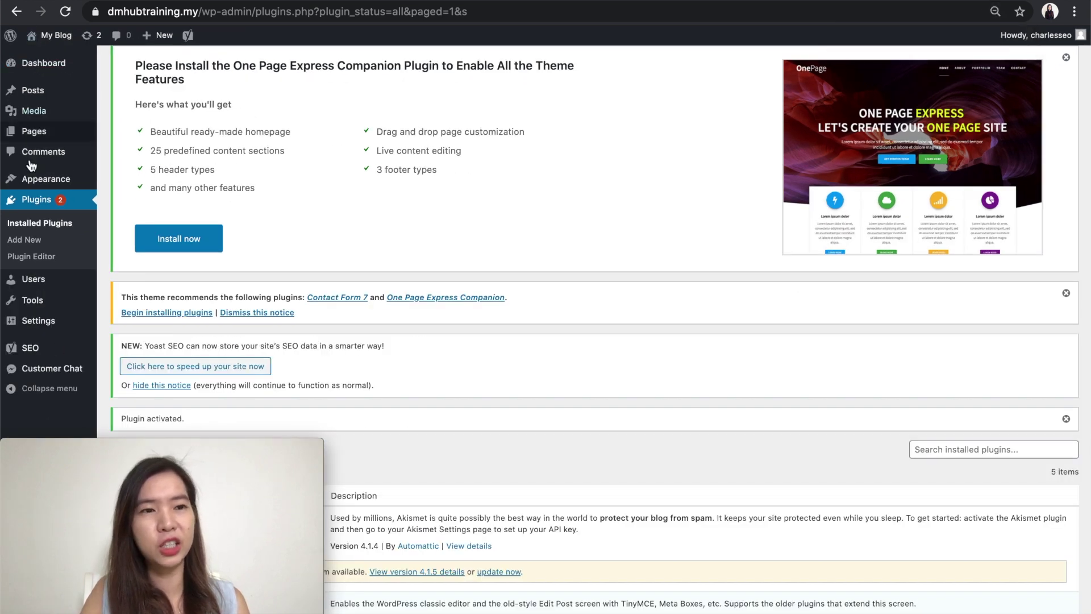
mouse_move(50, 377)
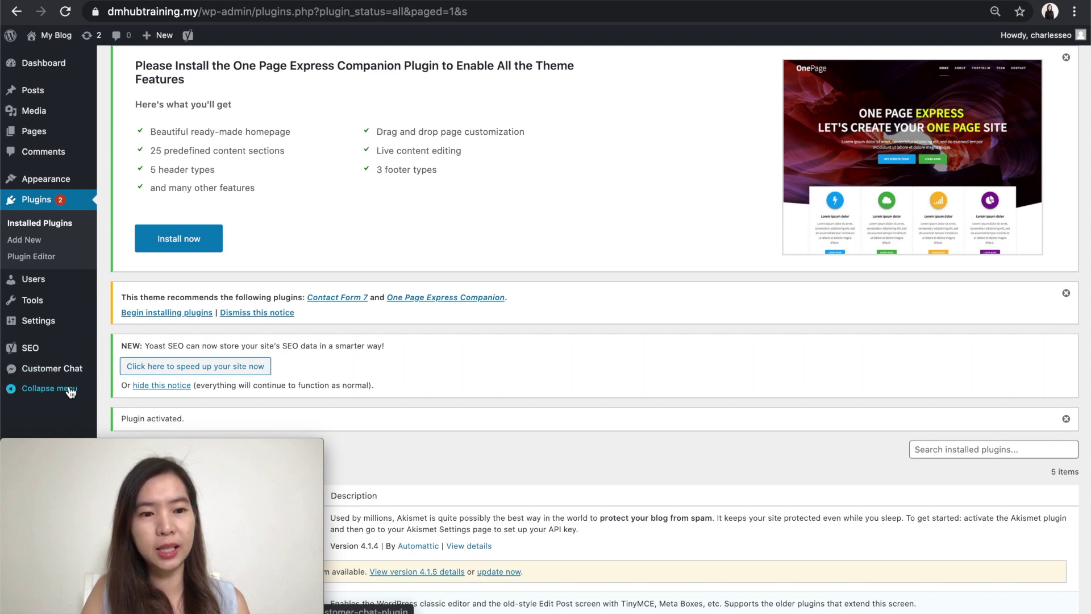
click(69, 370)
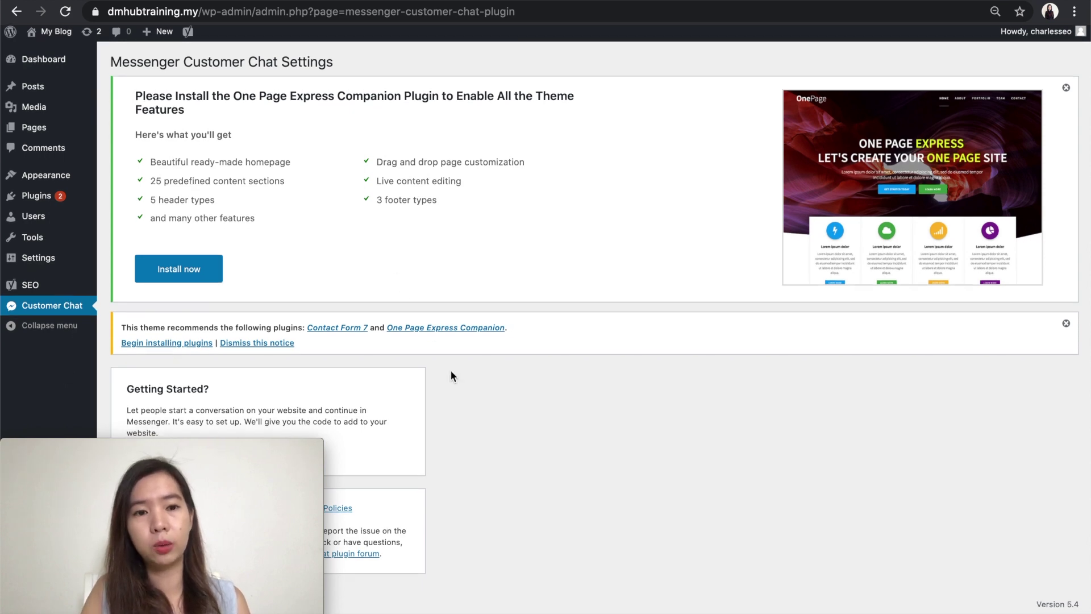
Step: Zoom to 75%, start the Facebook login for chat setup, and resize and reposition the login window
key(super+minus)
key(super+minus)
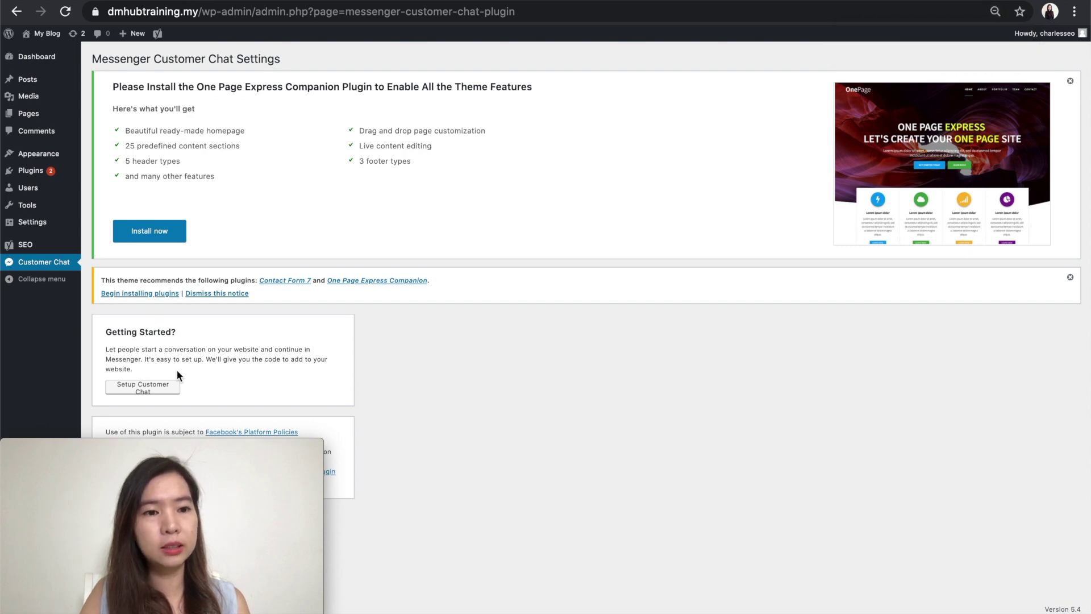
click(164, 389)
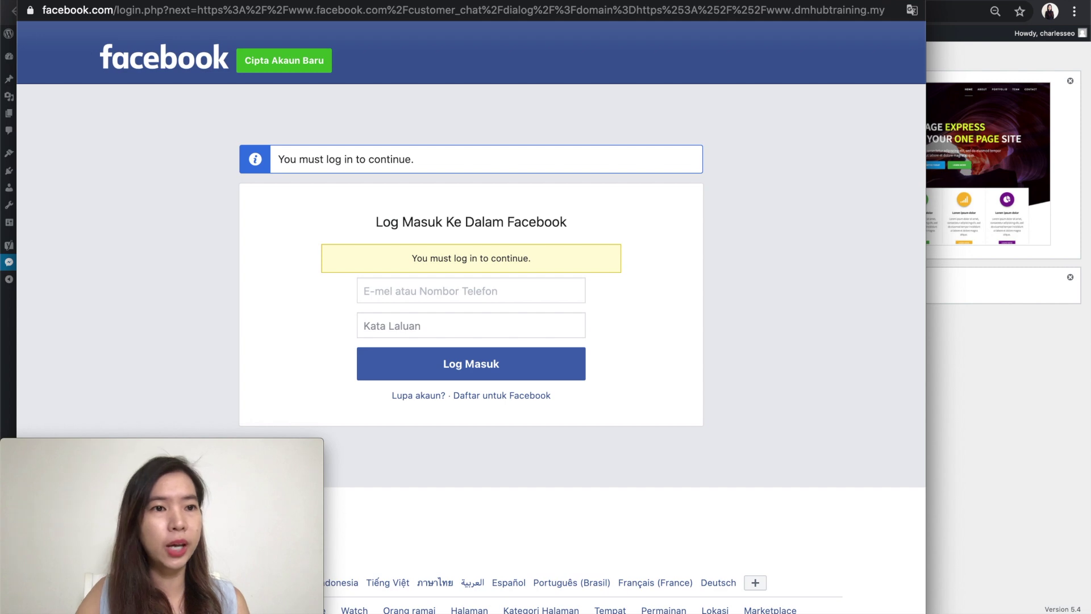
drag(18, 2, 314, 88)
drag(441, 94, 432, 42)
drag(918, 33, 1001, 11)
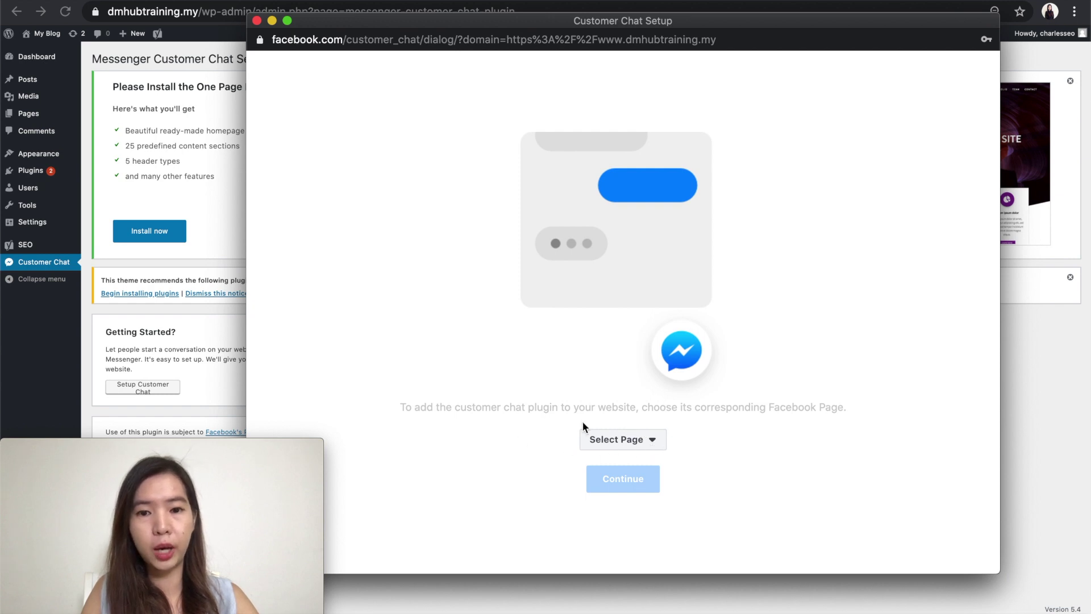
Step: Connect the DMC Training Facebook Page and continue to the language and greeting settings
click(651, 448)
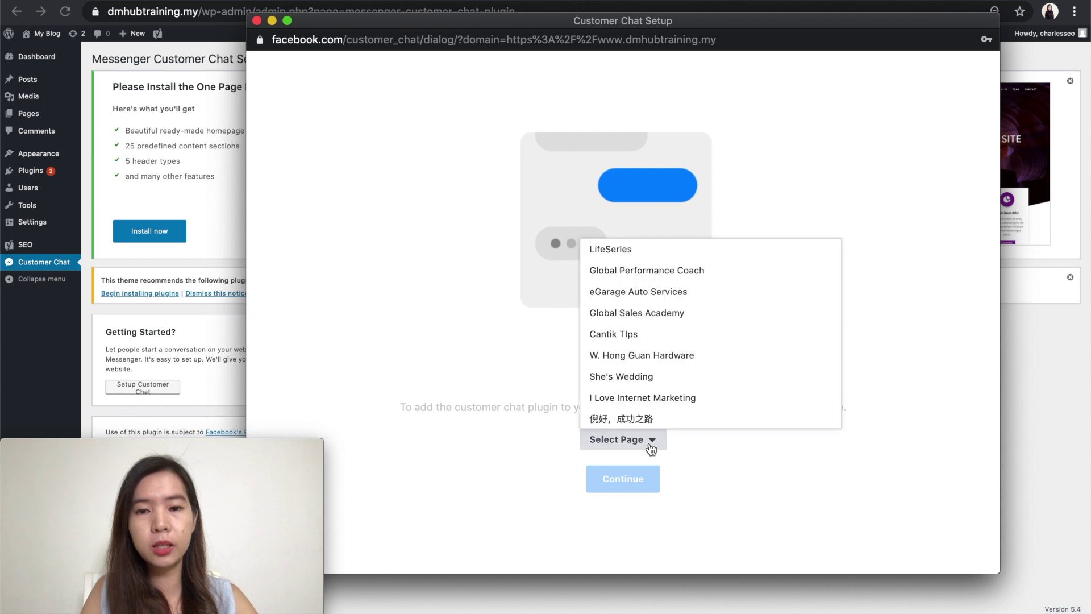
scroll(636, 363, down, 5)
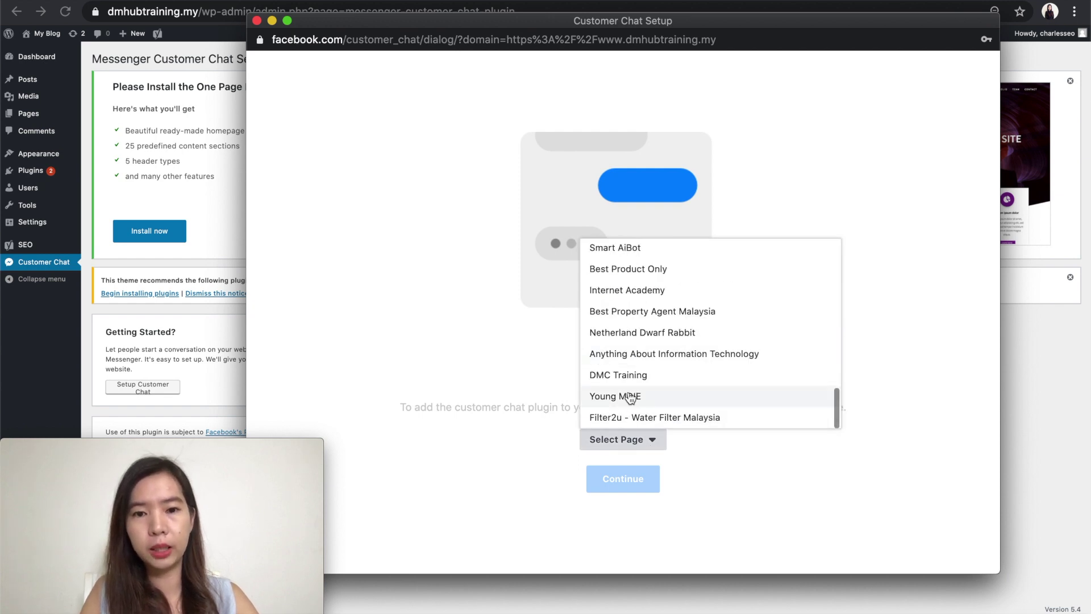
click(620, 377)
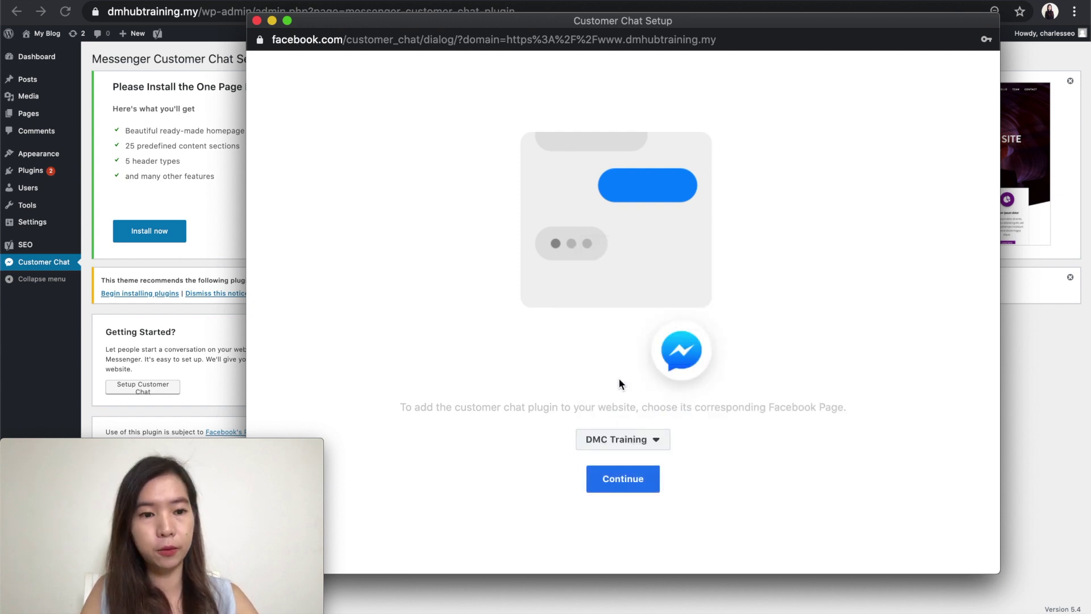
click(638, 479)
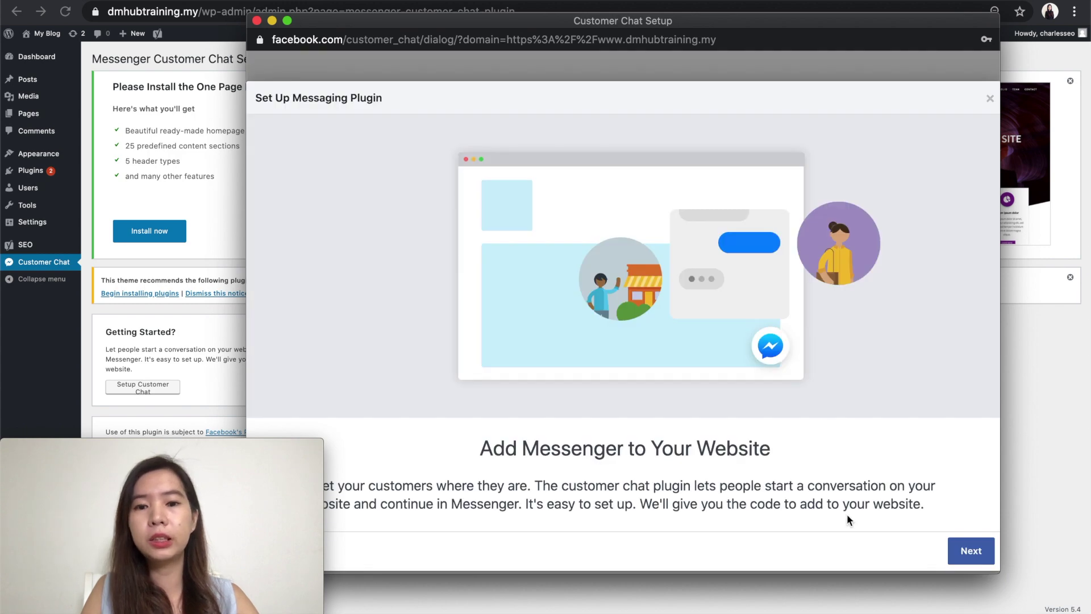
click(974, 527)
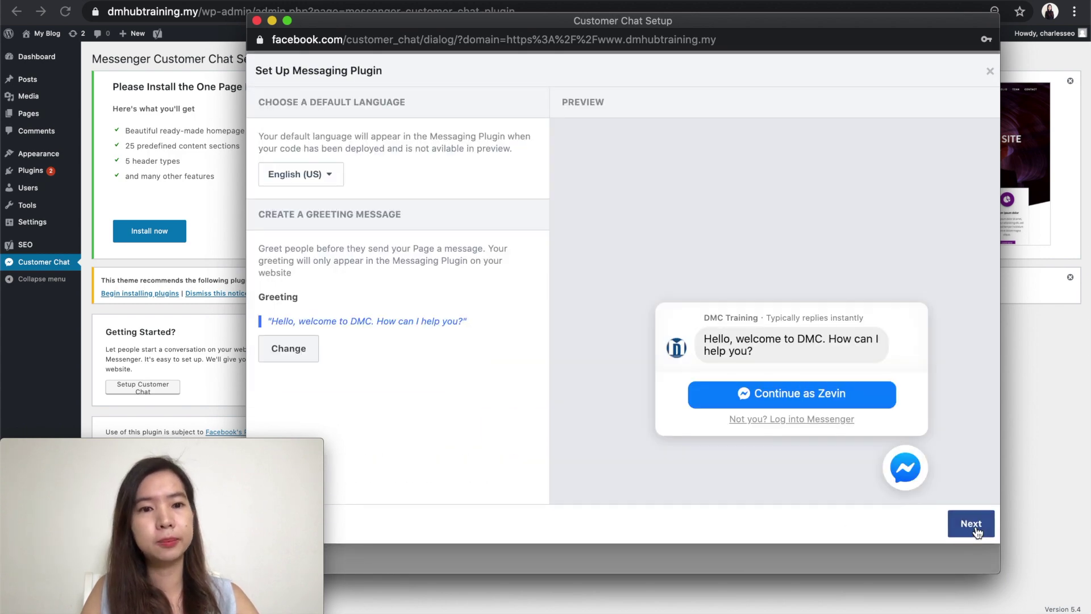
Step: Set the default chat language to English (US), after briefly trying 中文(简体)
click(298, 176)
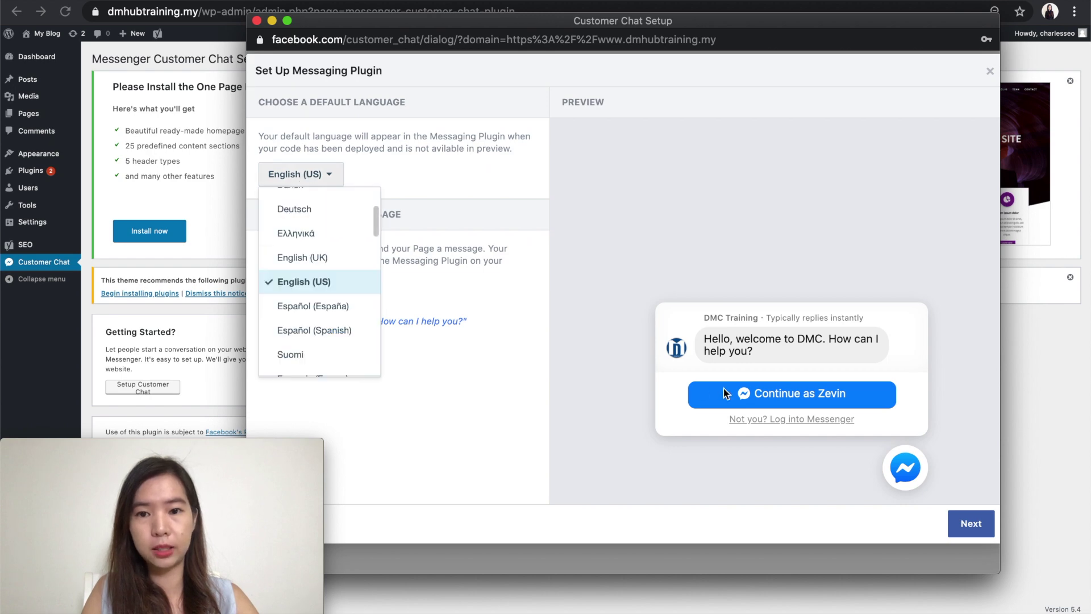
scroll(317, 319, down, 8)
scroll(316, 322, down, 5)
click(313, 321)
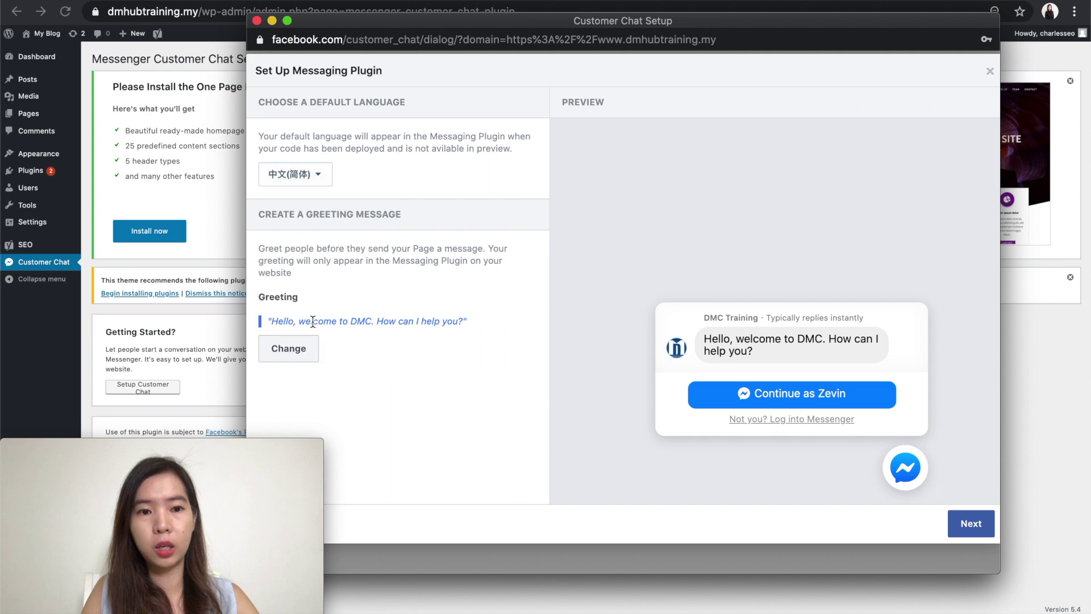
click(312, 175)
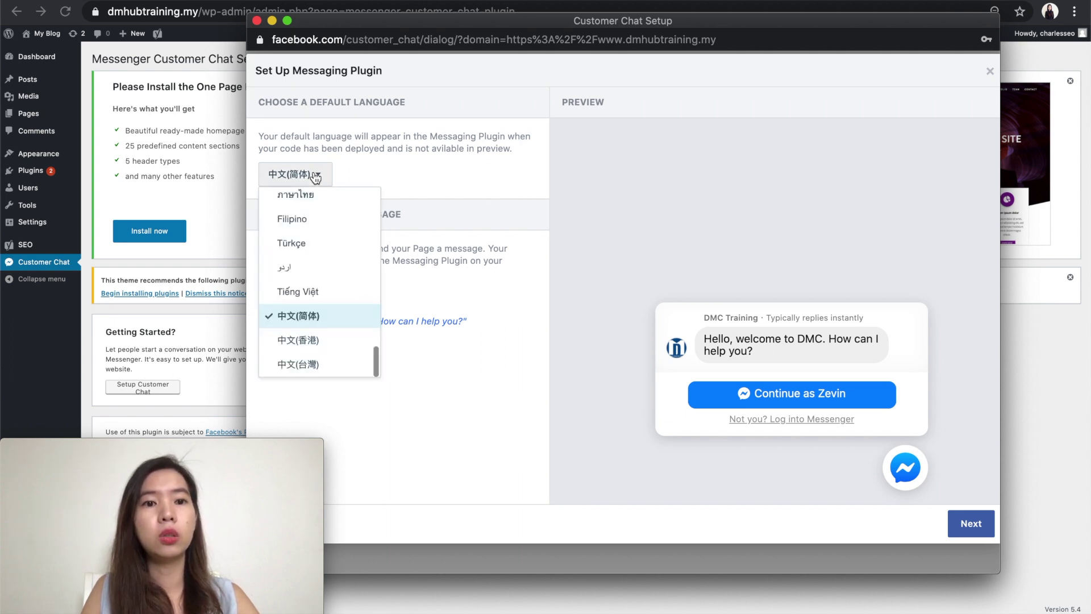
scroll(317, 266, up, 10)
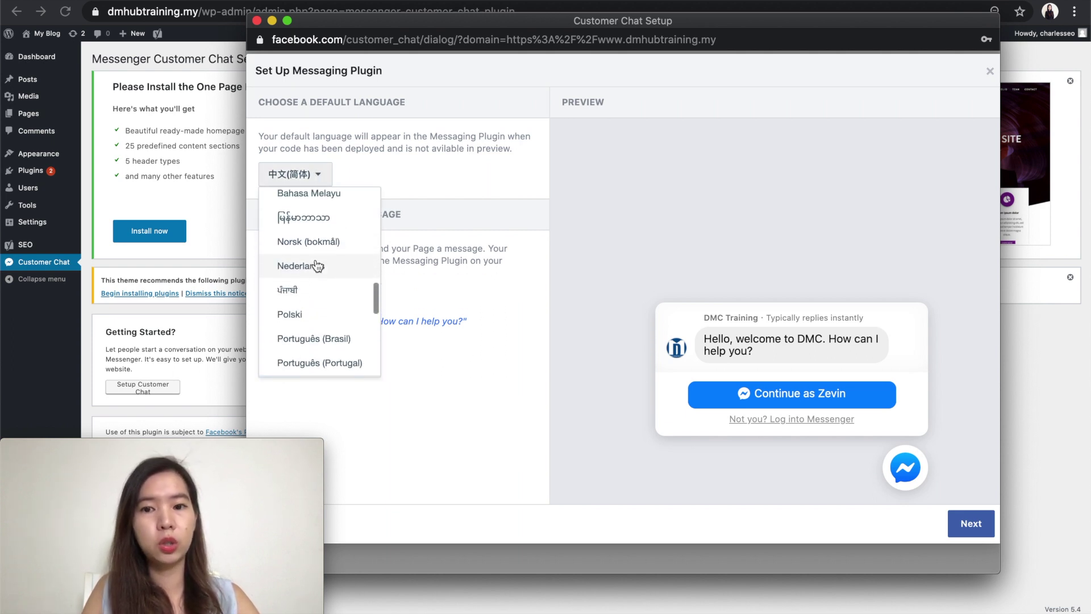
scroll(317, 266, up, 10)
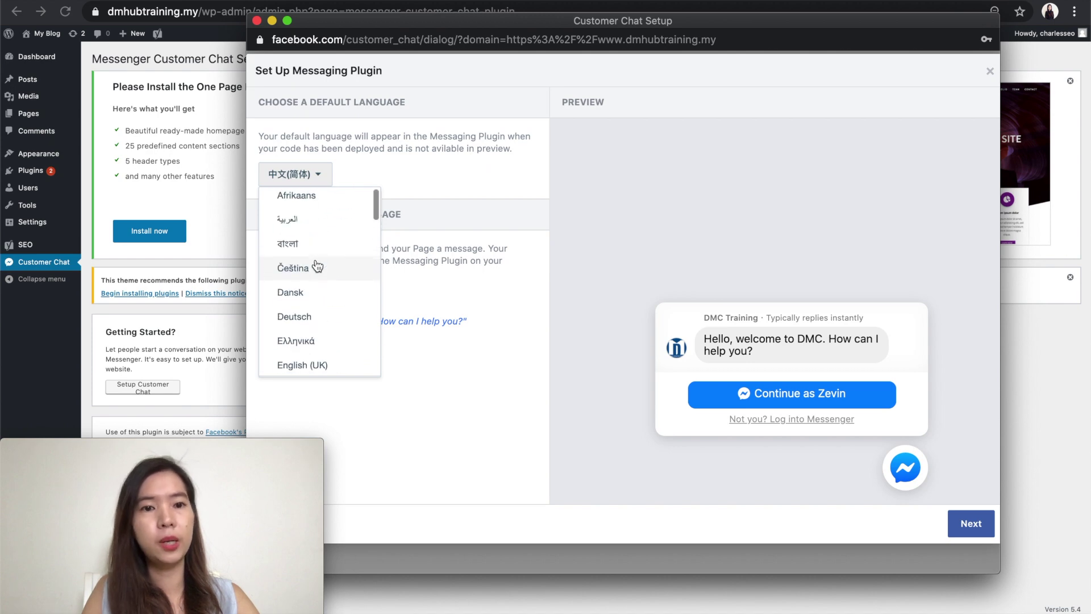
scroll(318, 266, down, 3)
click(315, 237)
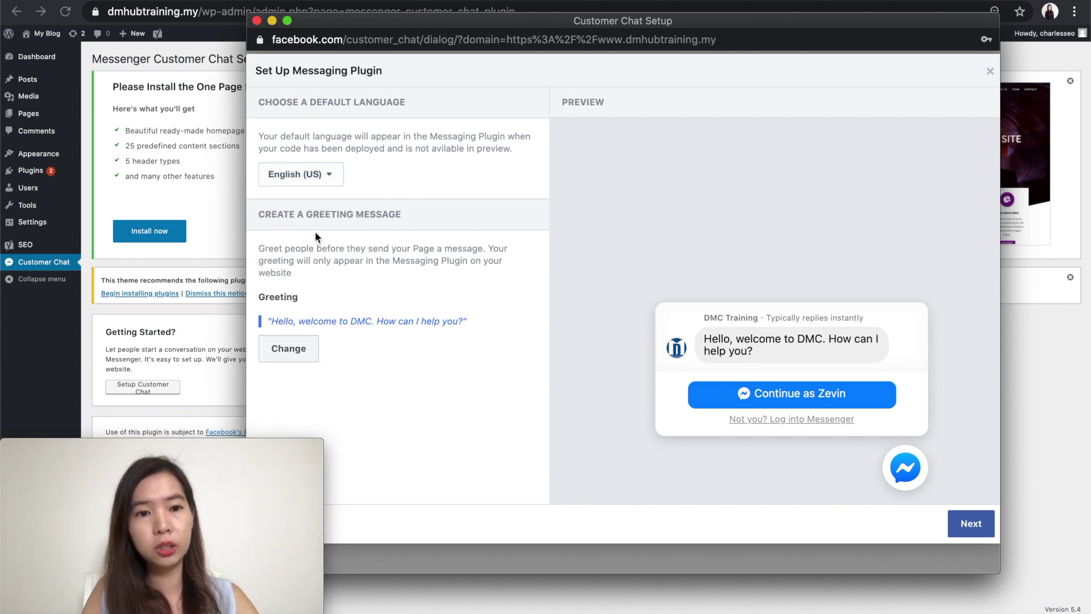
Step: Change the greeting to 'Hello, welcome to DMC. How can I help you?' and save it
click(296, 353)
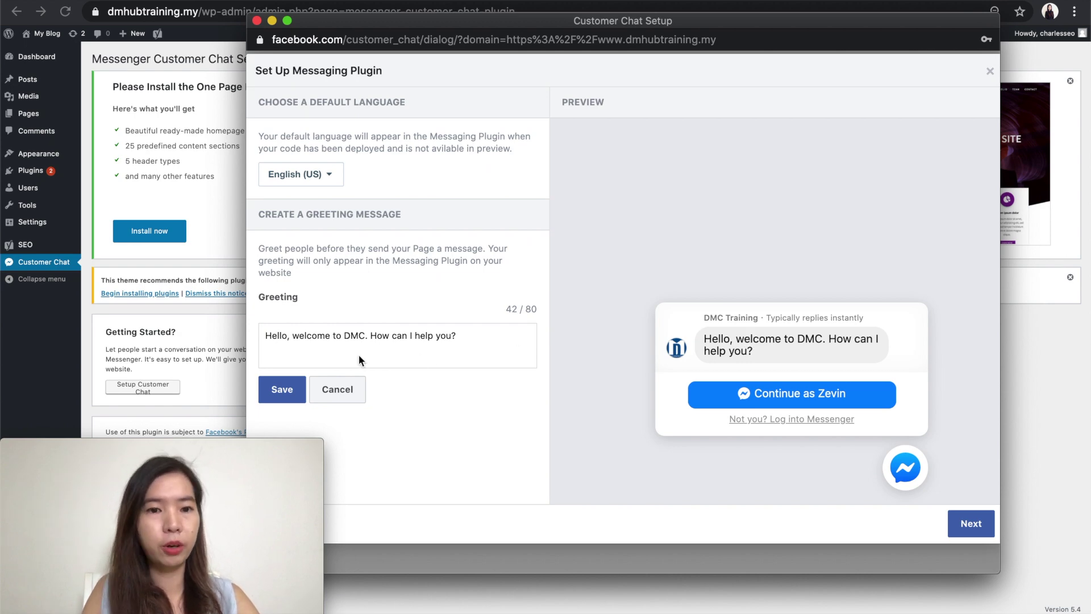
drag(293, 336, 367, 336)
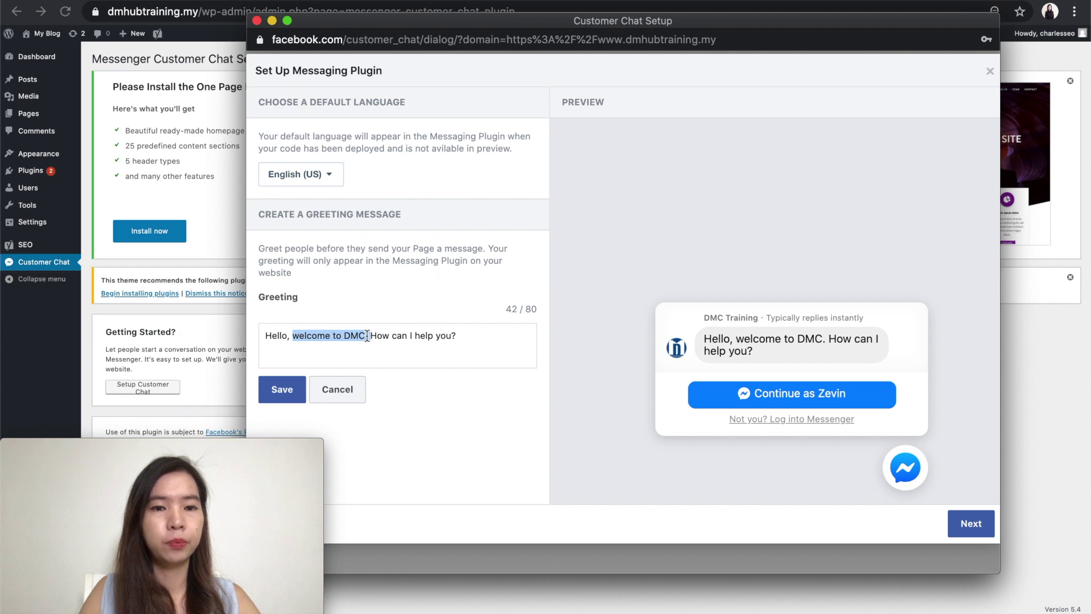
key(BackSpace)
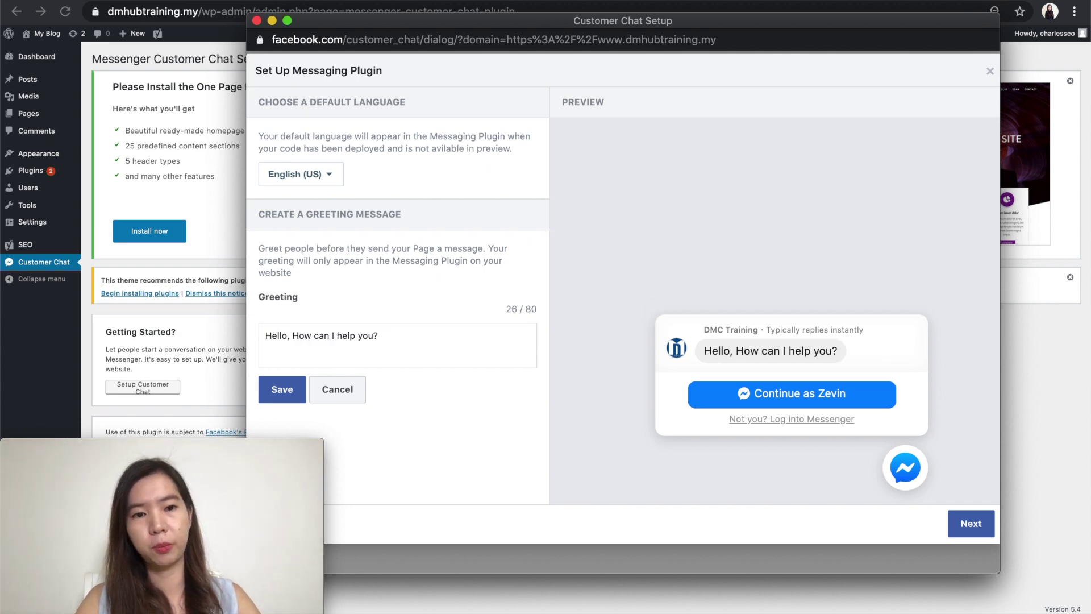
drag(426, 335, 294, 334)
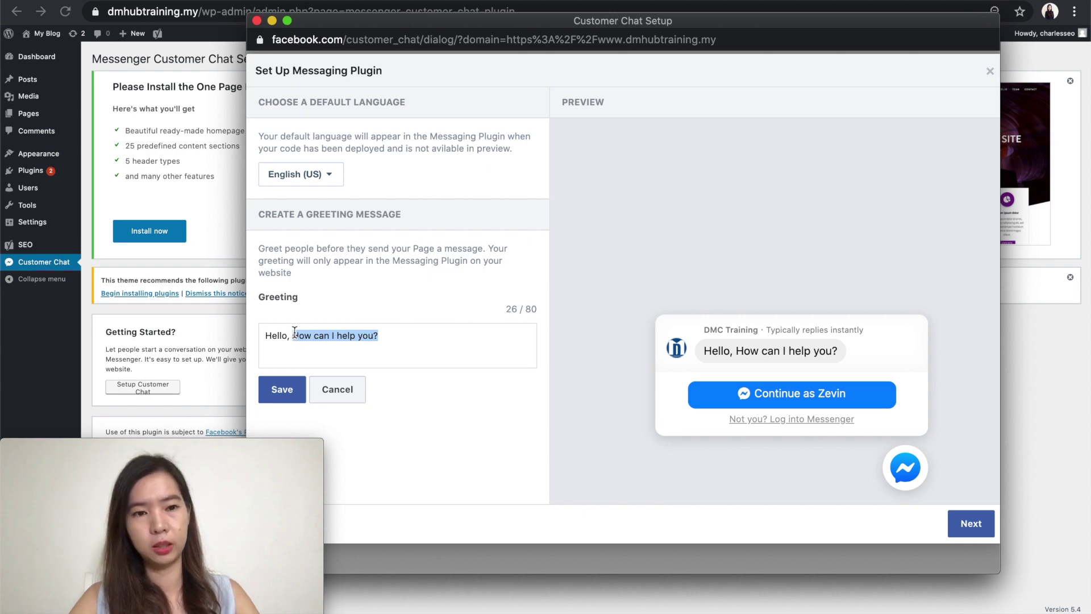
click(294, 335)
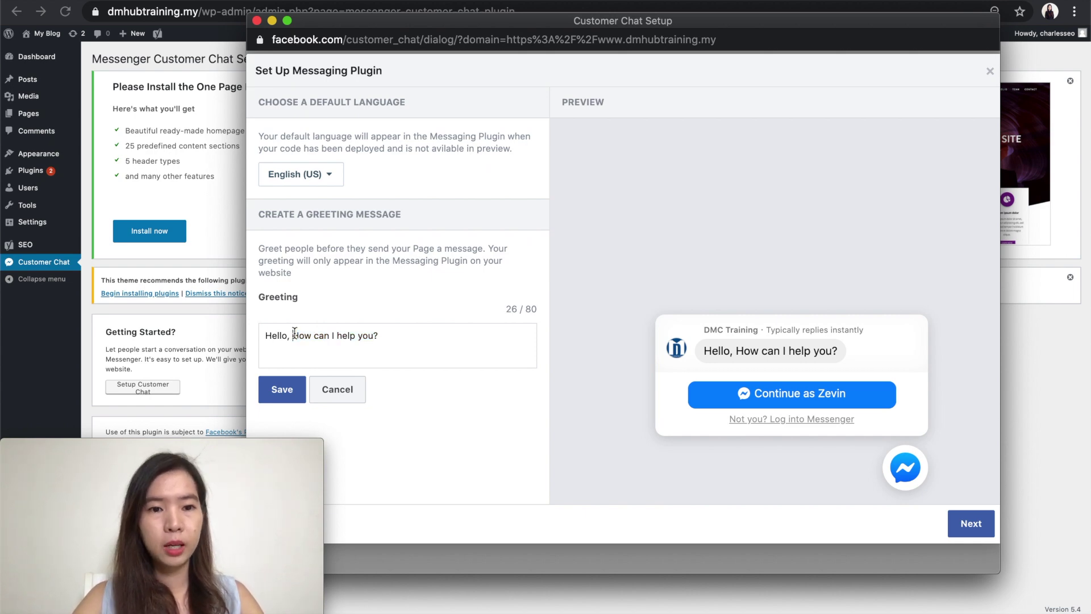
text(wel)
text(come to DMC)
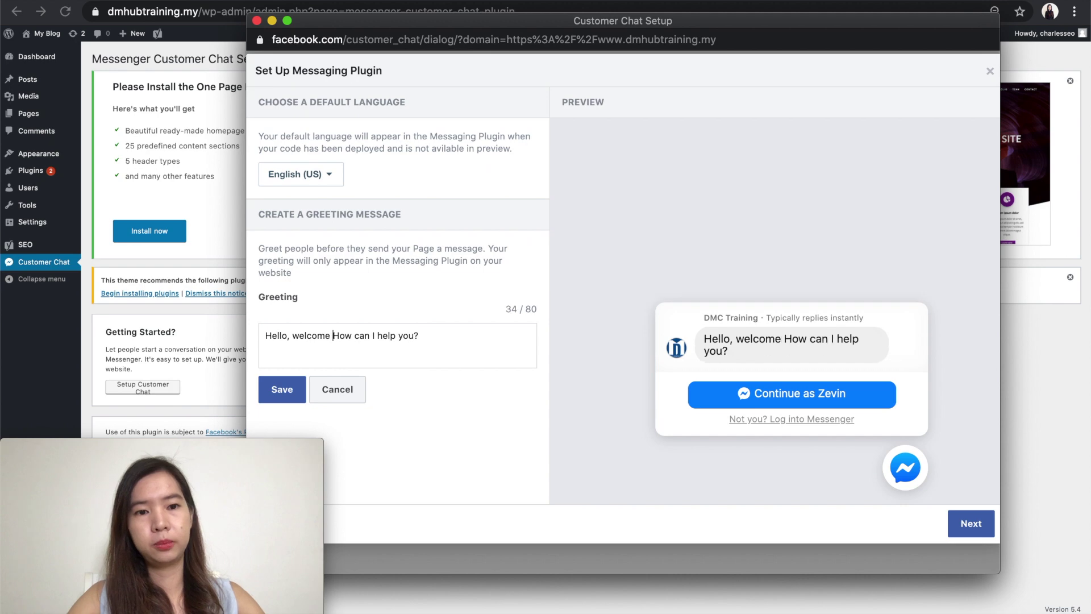
key(BackSpace)
text(.)
click(284, 387)
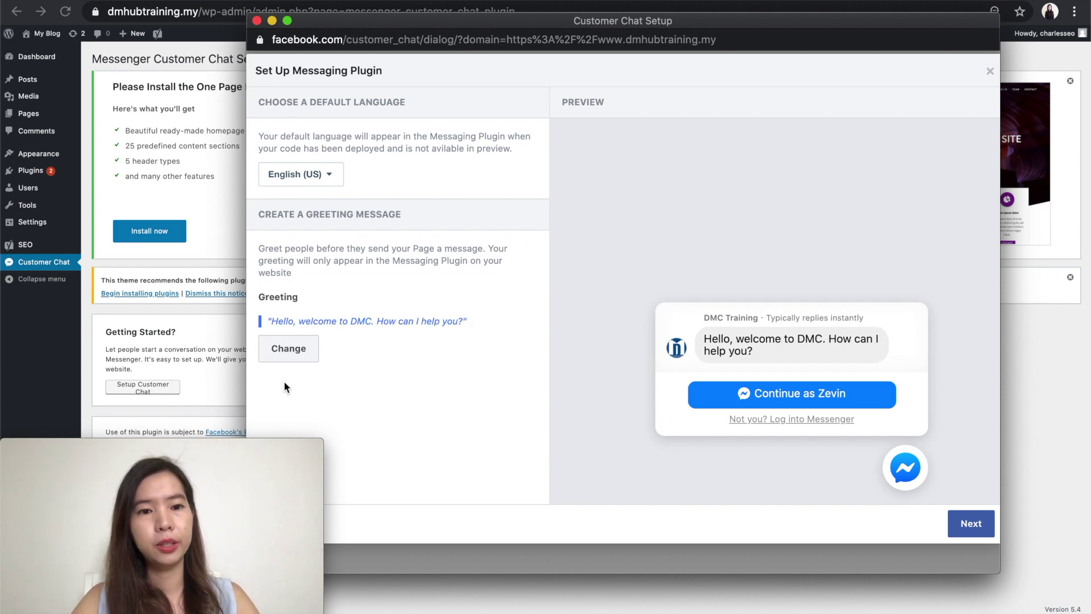
Step: On the Appearance step, try red, pink, green and yellow #ffc300 theme colours, then settle on blue #0084ff
click(969, 524)
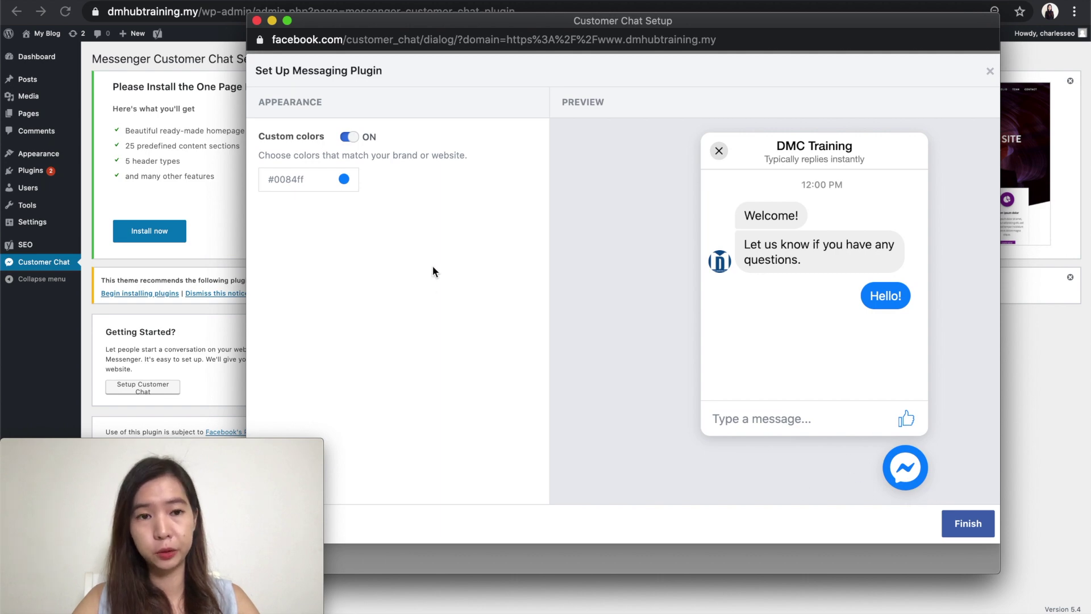
click(291, 176)
drag(313, 241, 286, 240)
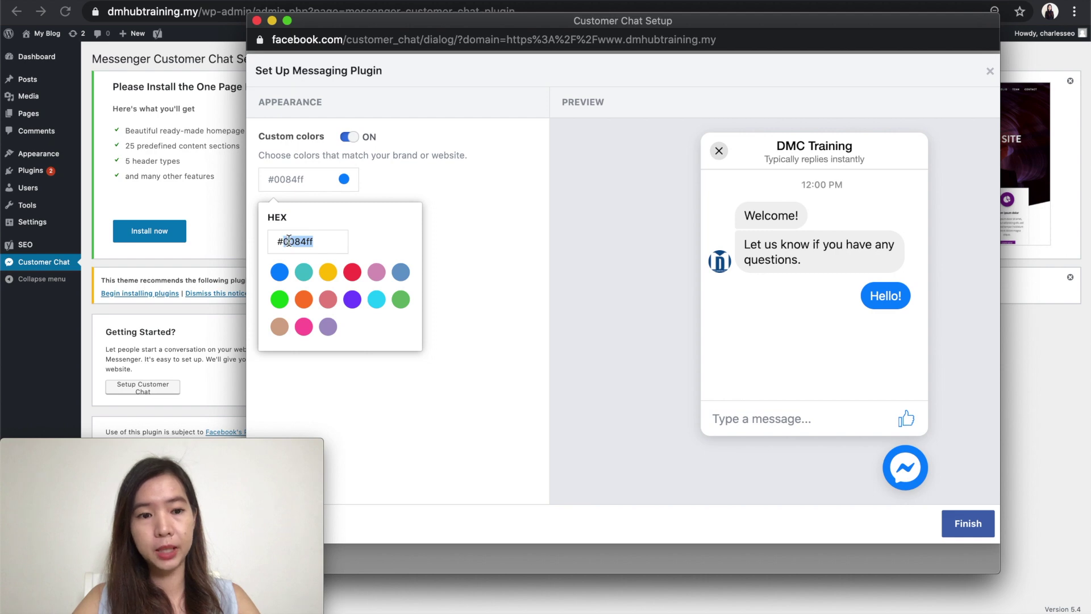
click(352, 271)
click(376, 272)
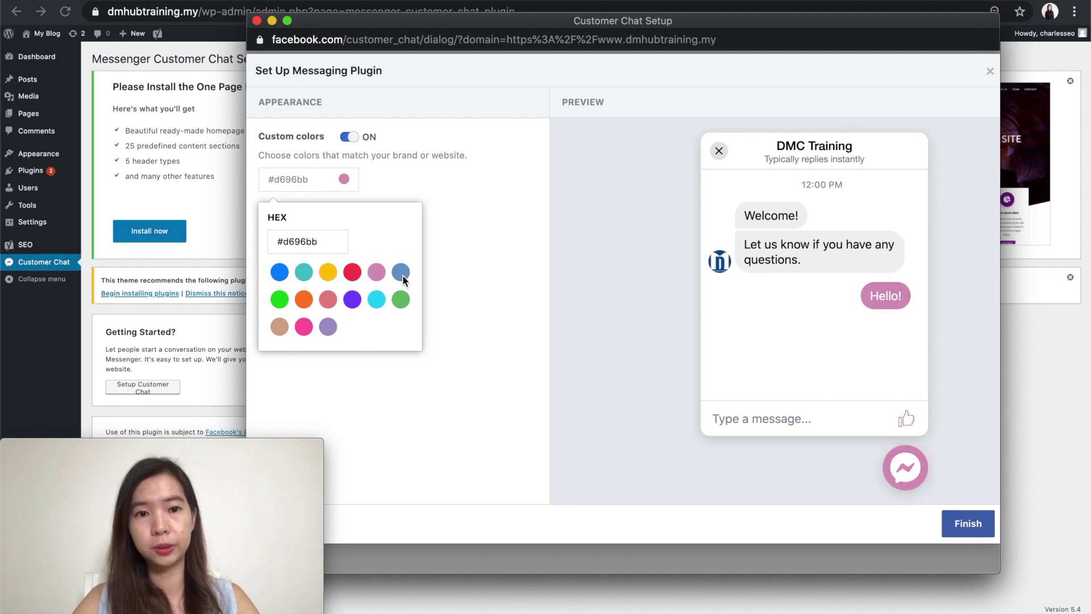
click(403, 275)
click(402, 297)
click(356, 275)
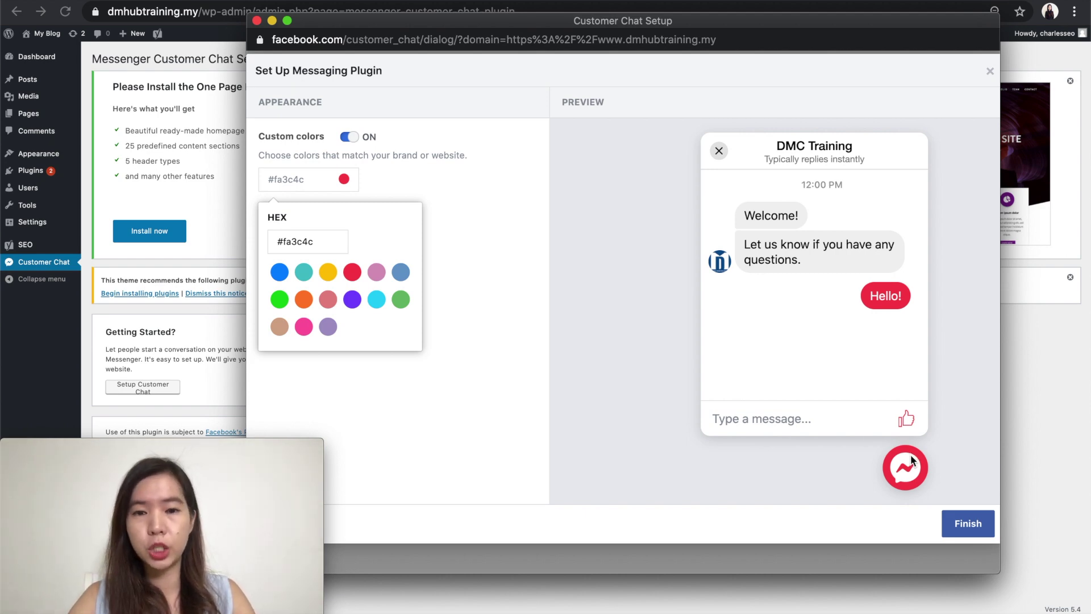
click(327, 275)
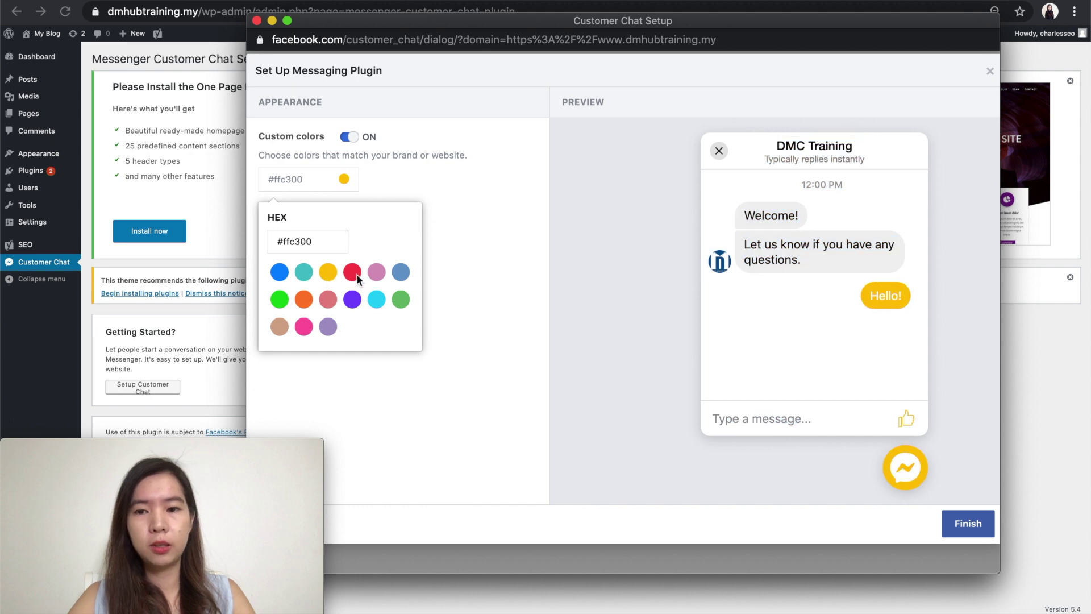
click(354, 274)
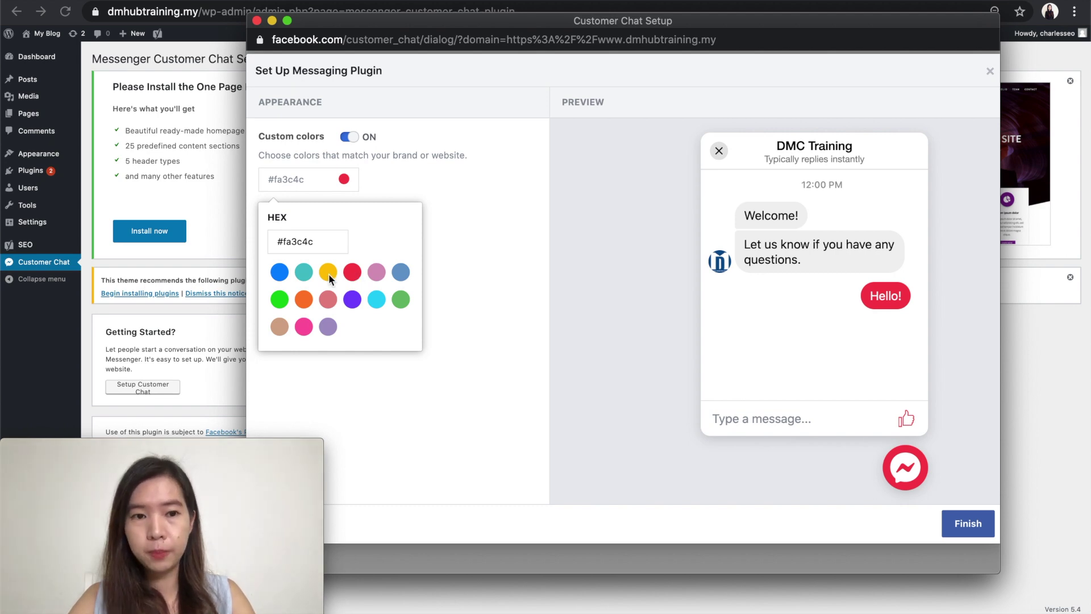
click(282, 274)
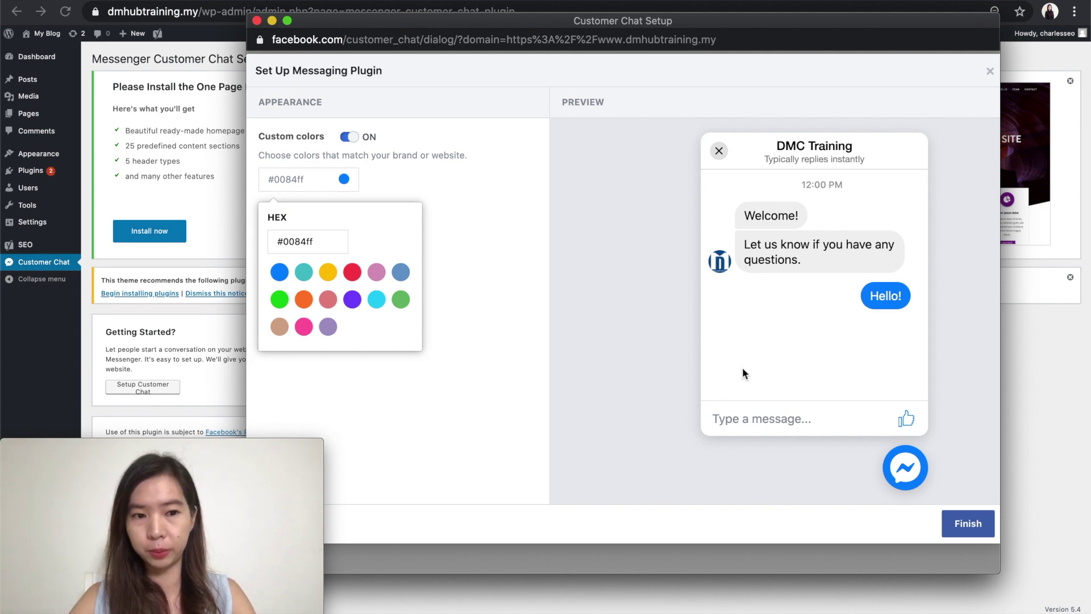
Step: Finish the messaging plugin setup so the chat code is added to the site
click(966, 523)
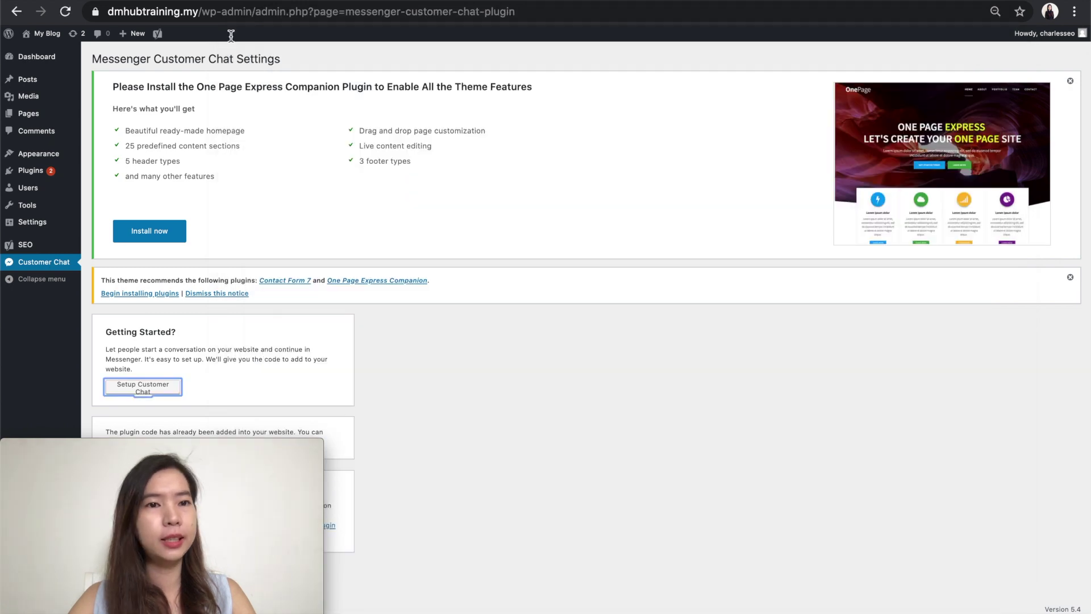
click(341, 1)
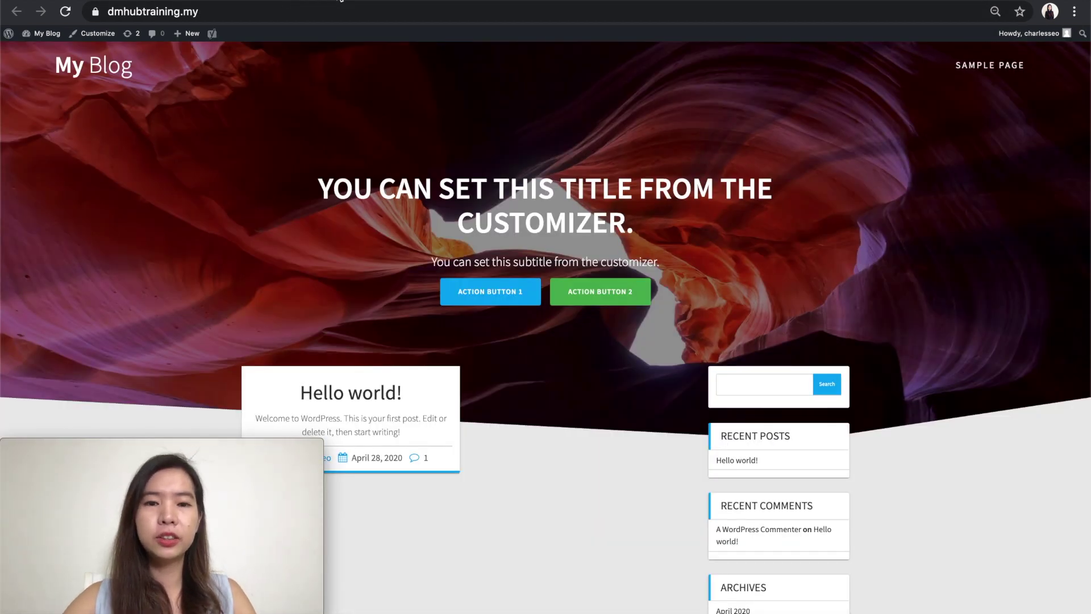
key(super+0)
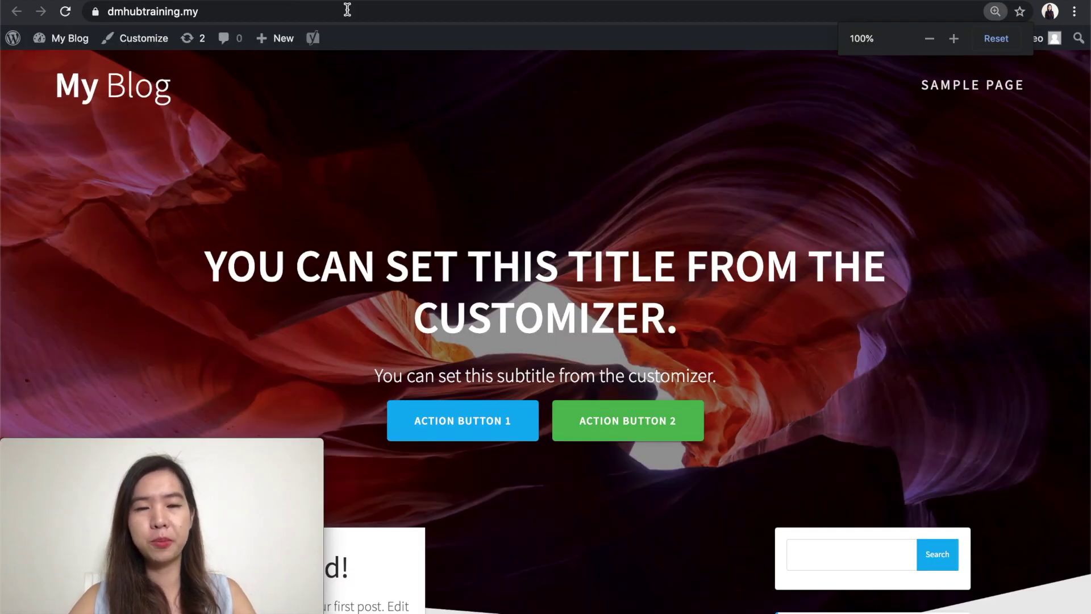
scroll(425, 275, down, 10)
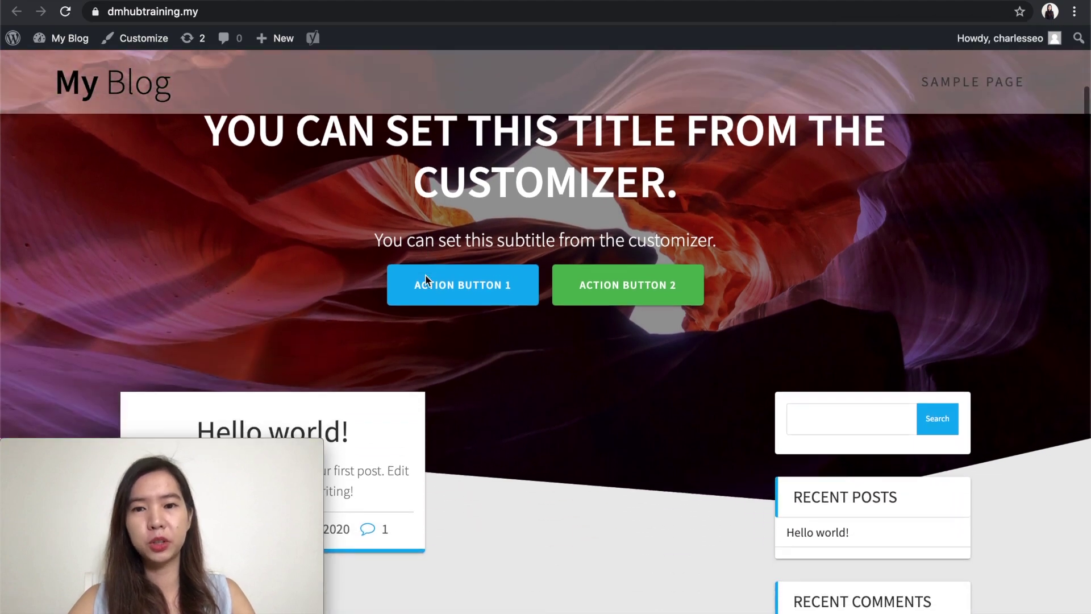
scroll(425, 275, up, 5)
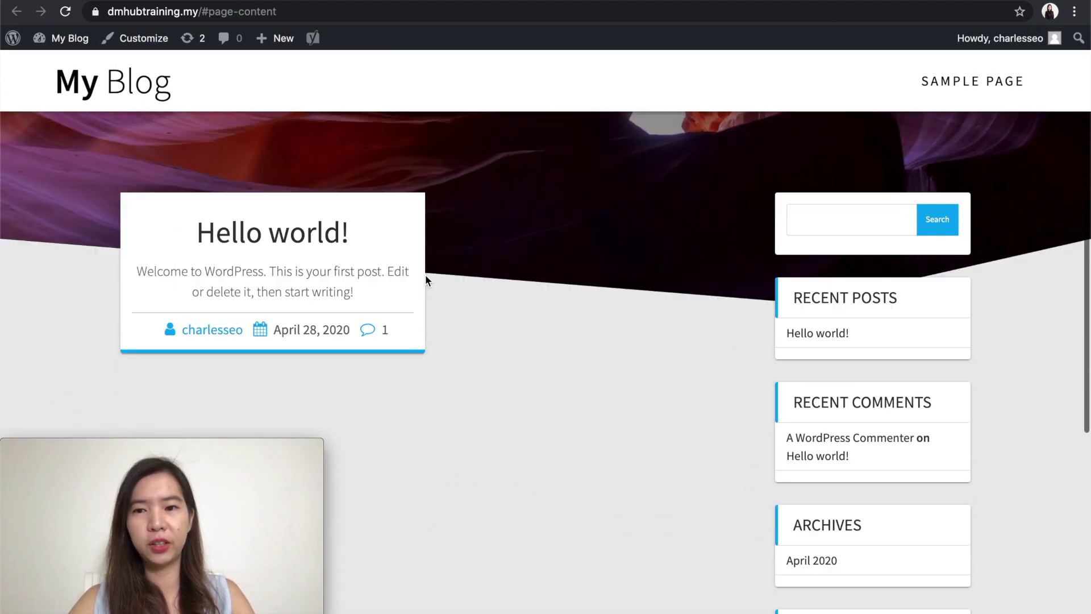
scroll(914, 514, down, 10)
scroll(968, 398, up, 10)
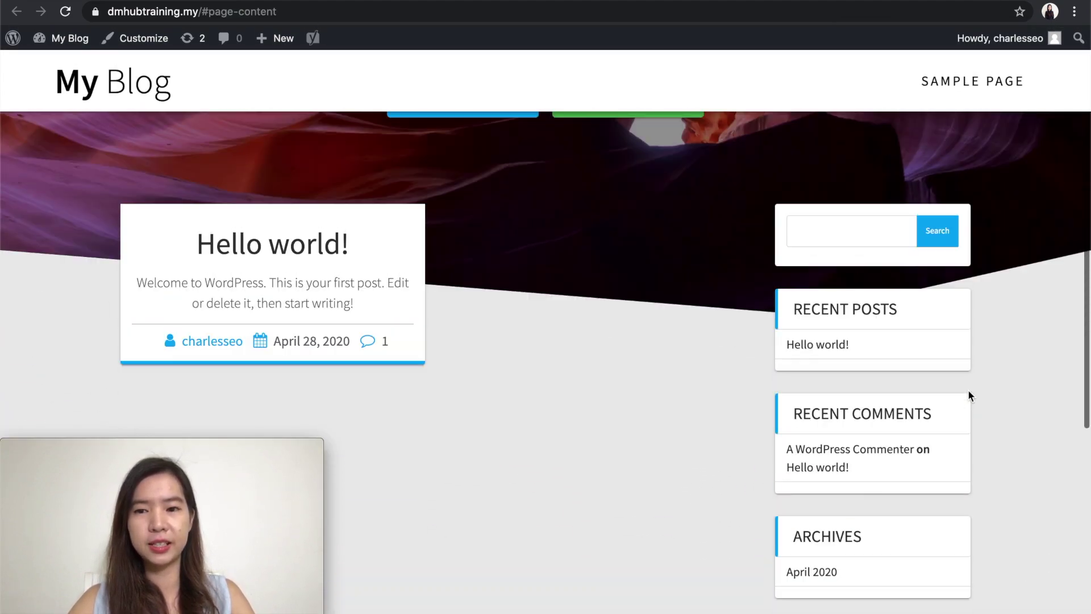
scroll(967, 389, down, 10)
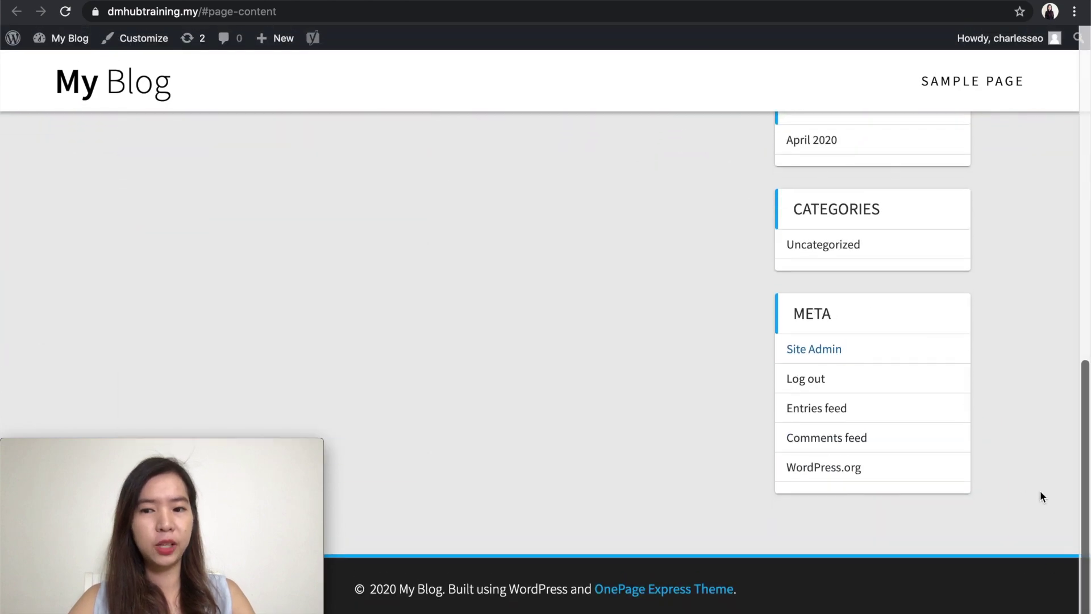
scroll(986, 448, up, 10)
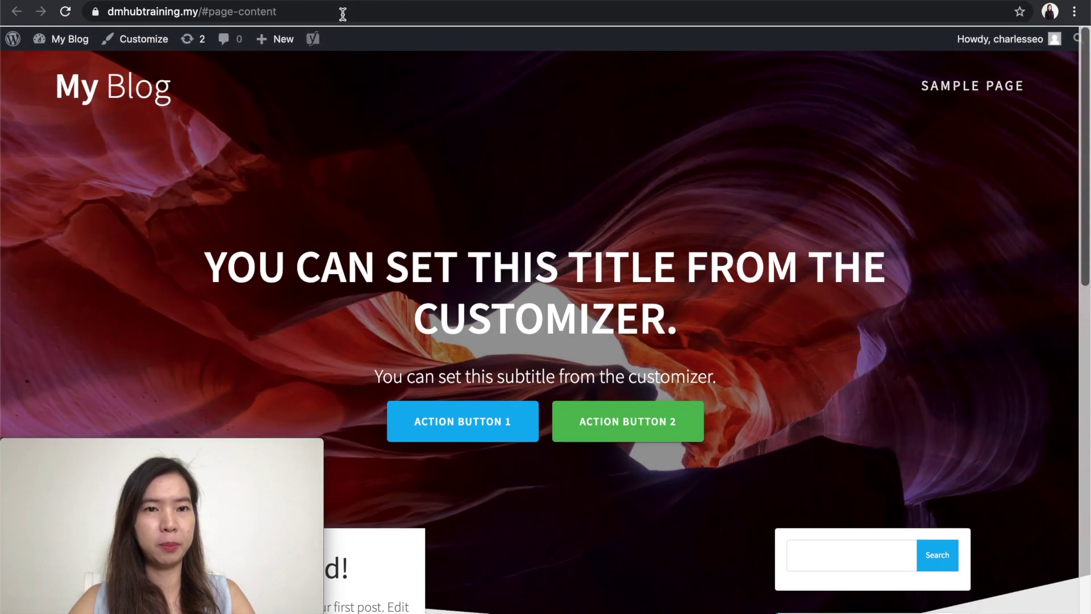
key(alt+Left)
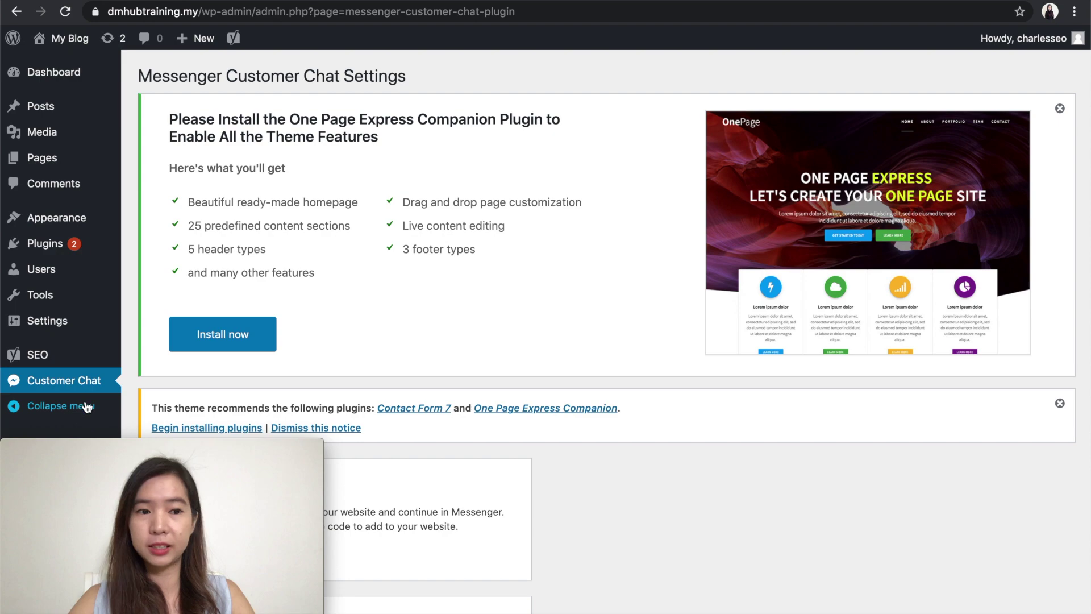
scroll(275, 272, down, 4)
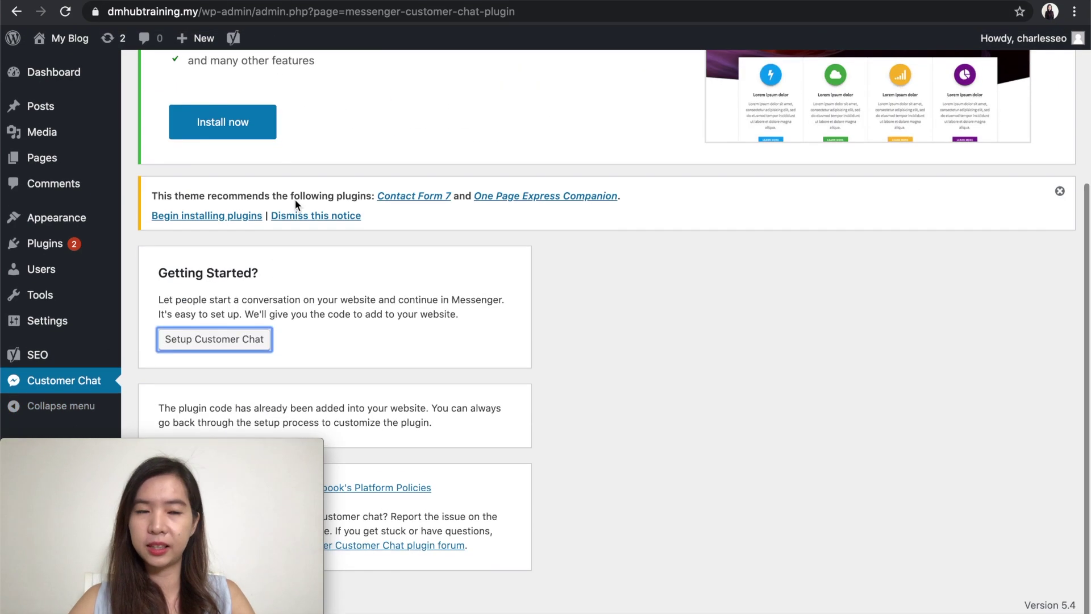
key(alt+Left)
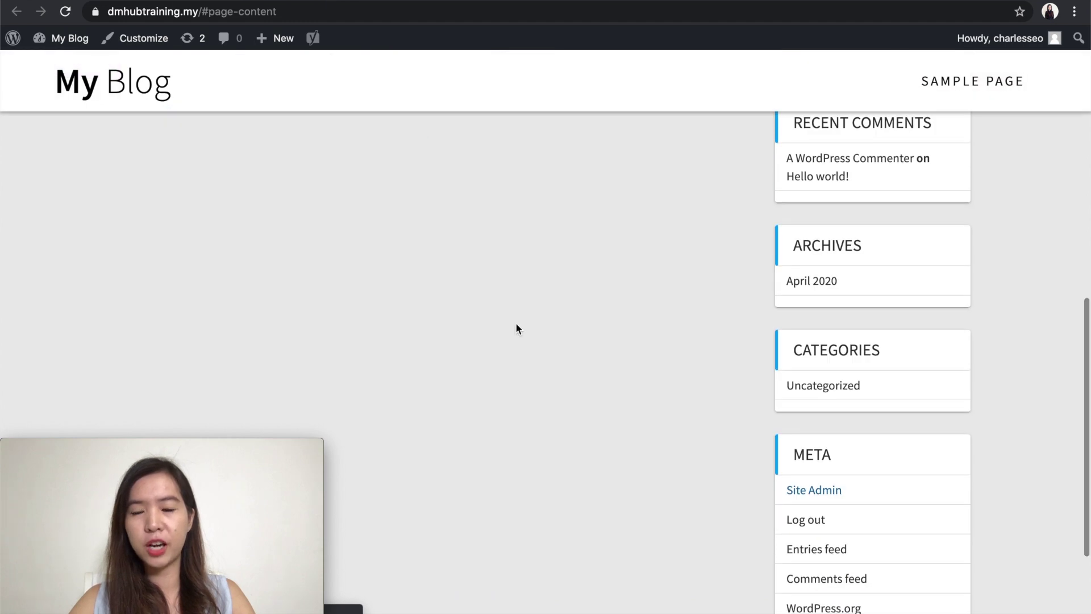
Step: Close and reopen the site's chat greeting popup, then continue into the DMC Training Messenger conversation
scroll(693, 404, up, 10)
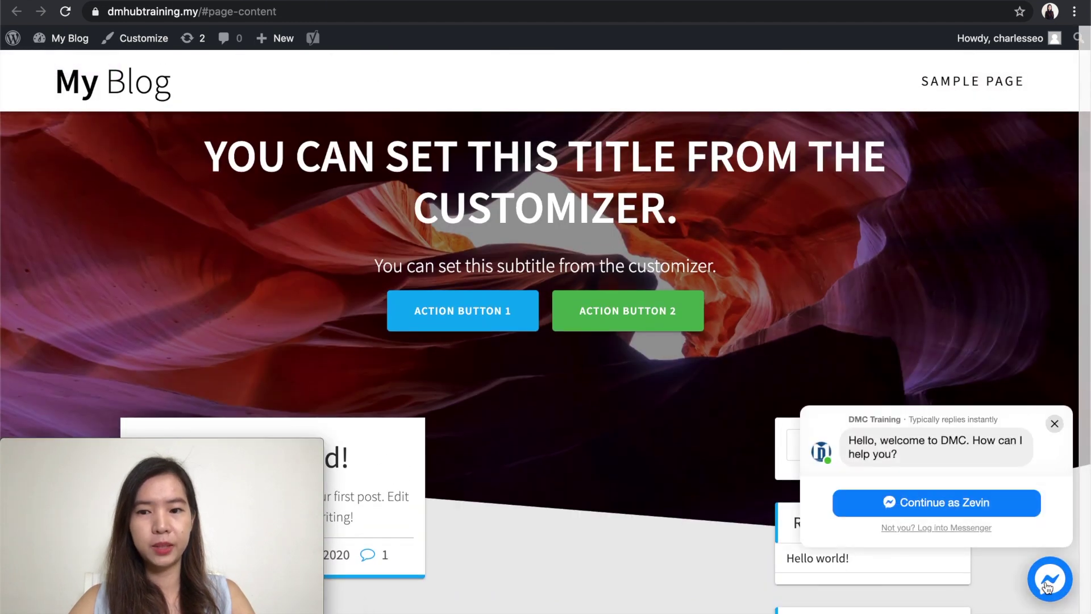
scroll(724, 498, down, 15)
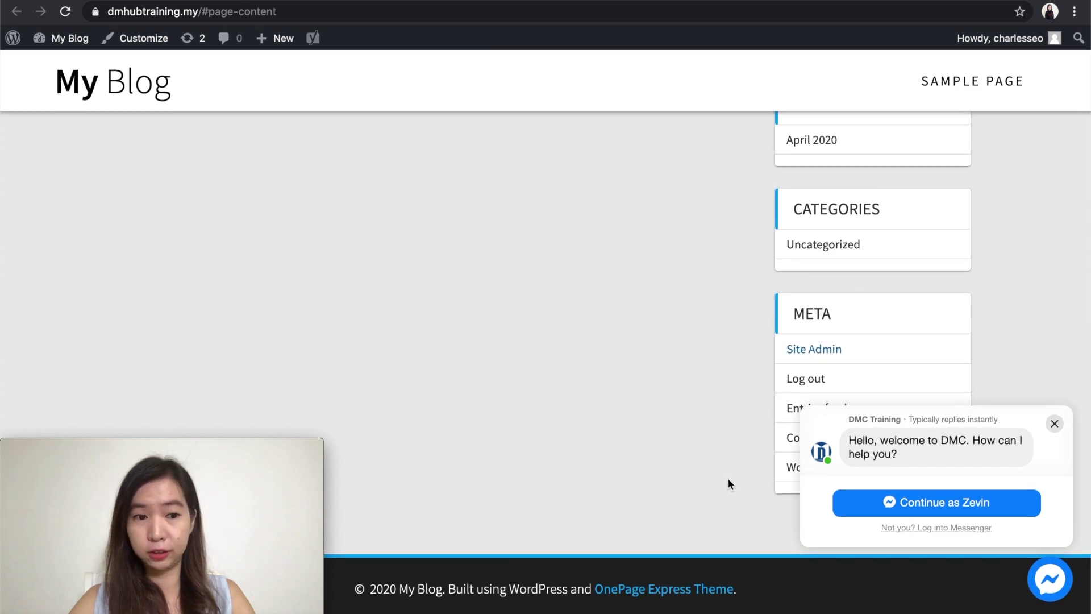
scroll(727, 477, up, 5)
scroll(752, 367, up, 7)
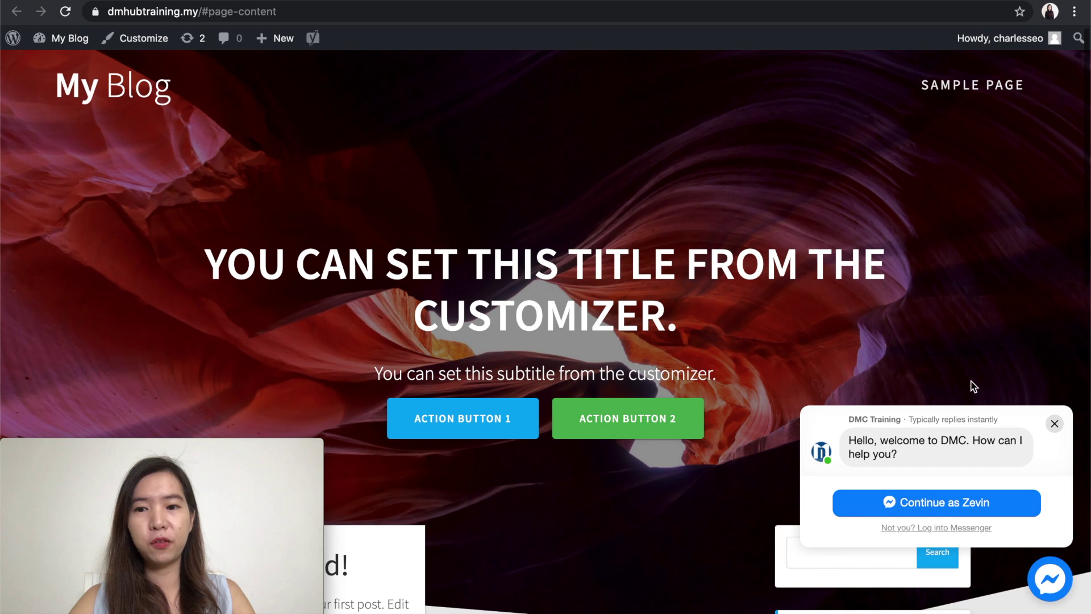
click(1055, 424)
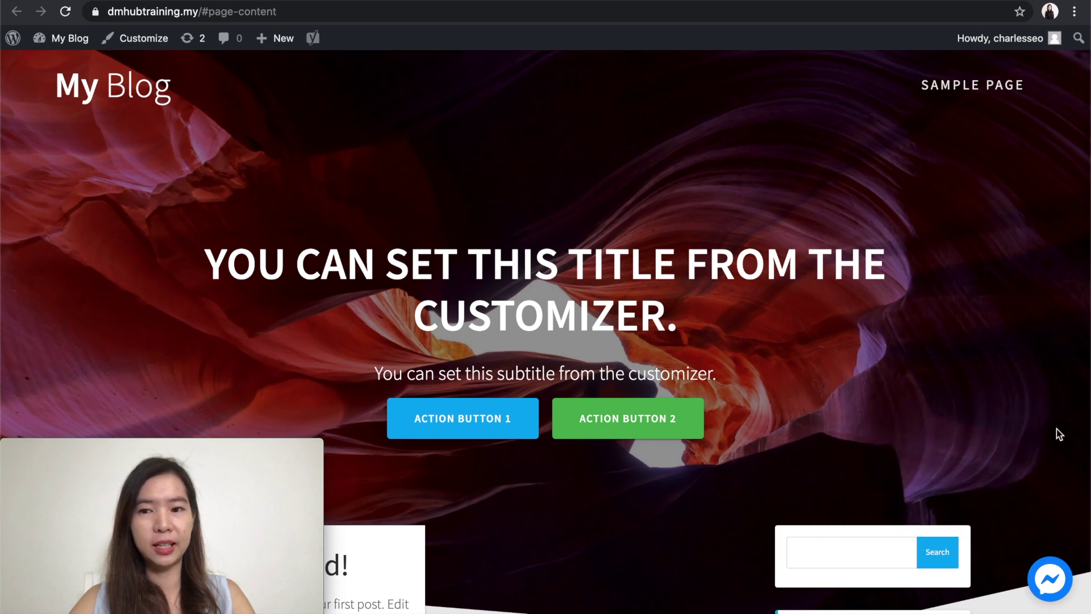
click(1048, 596)
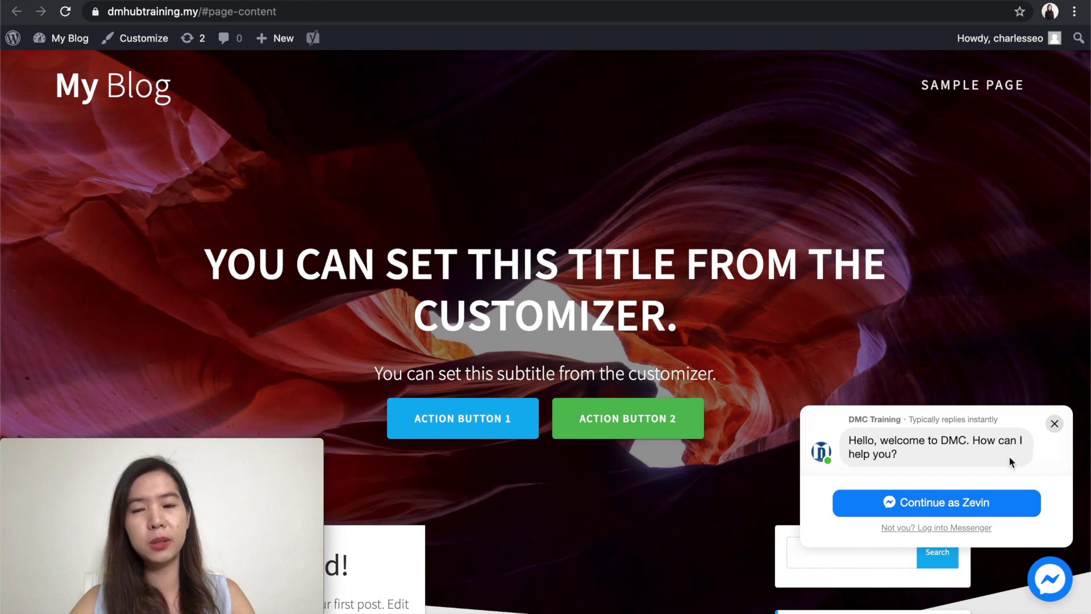
scroll(691, 494, down, 10)
scroll(692, 500, down, 2)
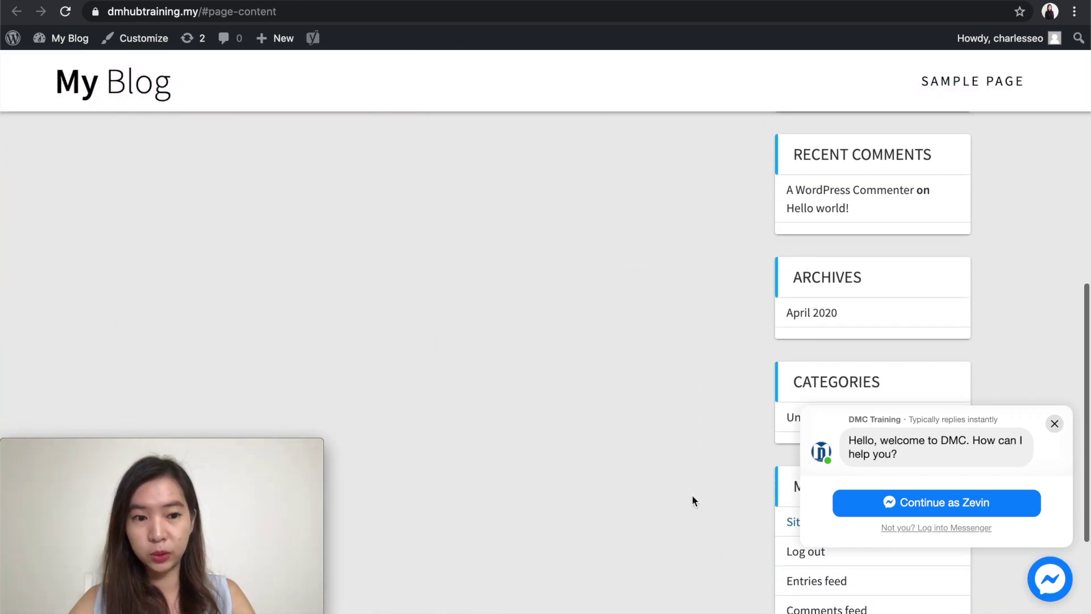
scroll(721, 496, down, 2)
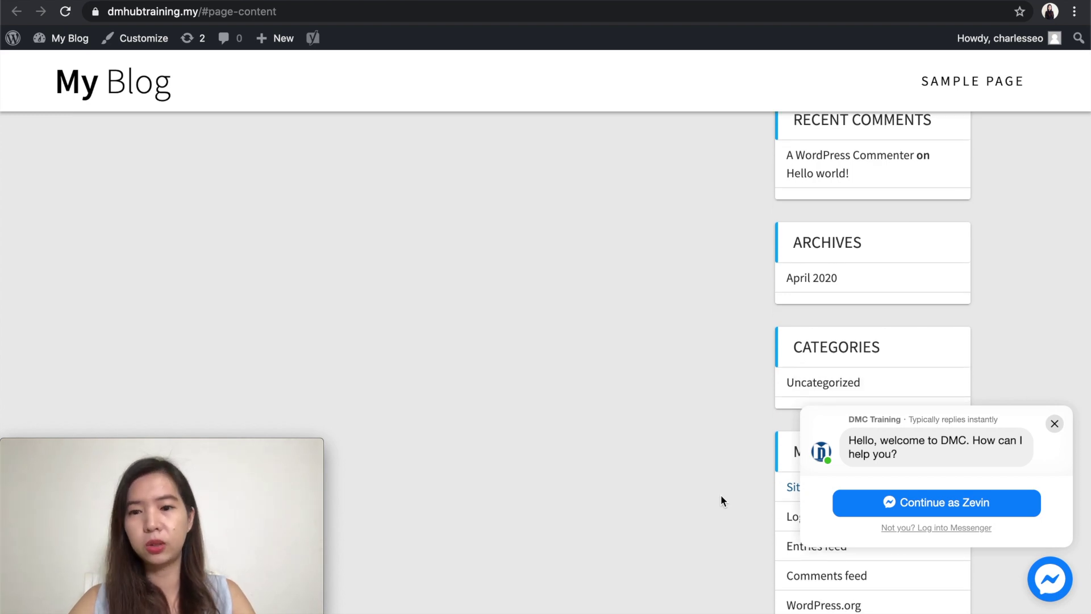
click(935, 509)
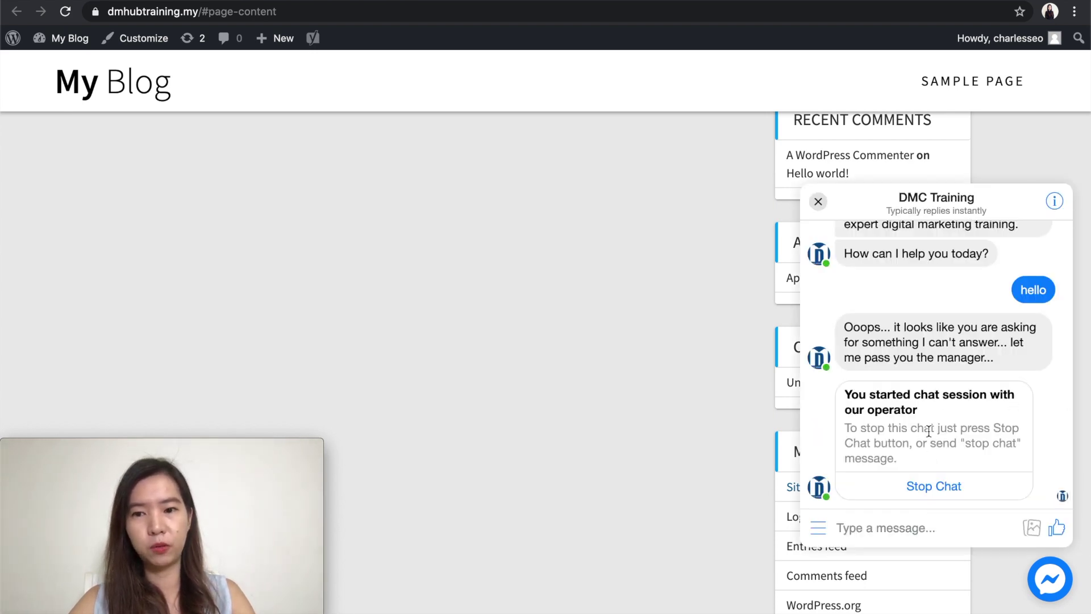
Step: Send 'hello' and 'how are you' in the Messenger chat, then close the chat window
scroll(929, 431, up, 3)
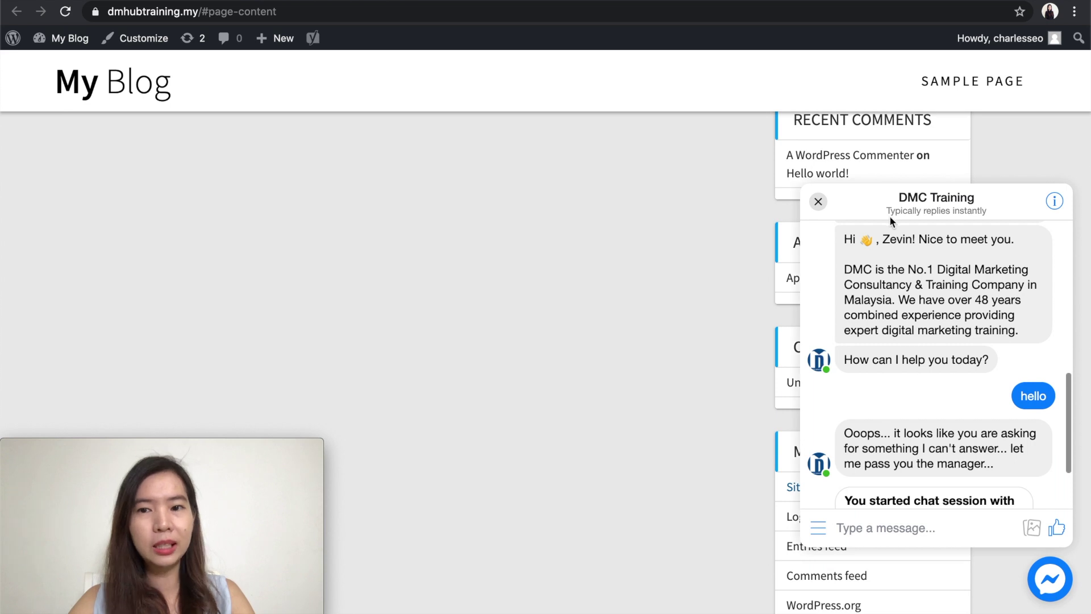
click(858, 523)
text(hello)
key(Return)
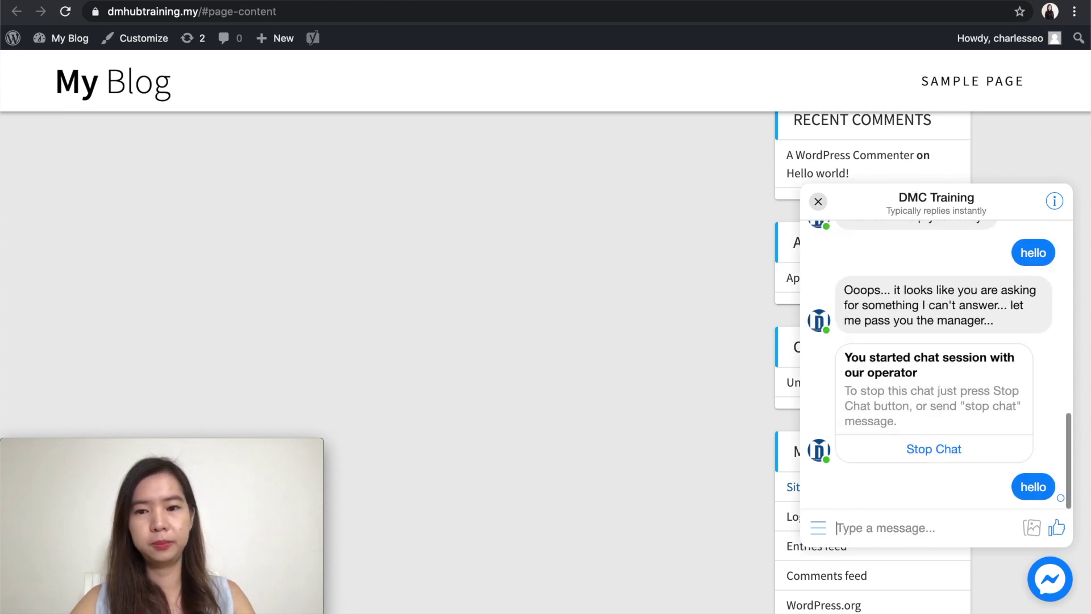
click(840, 526)
text(how)
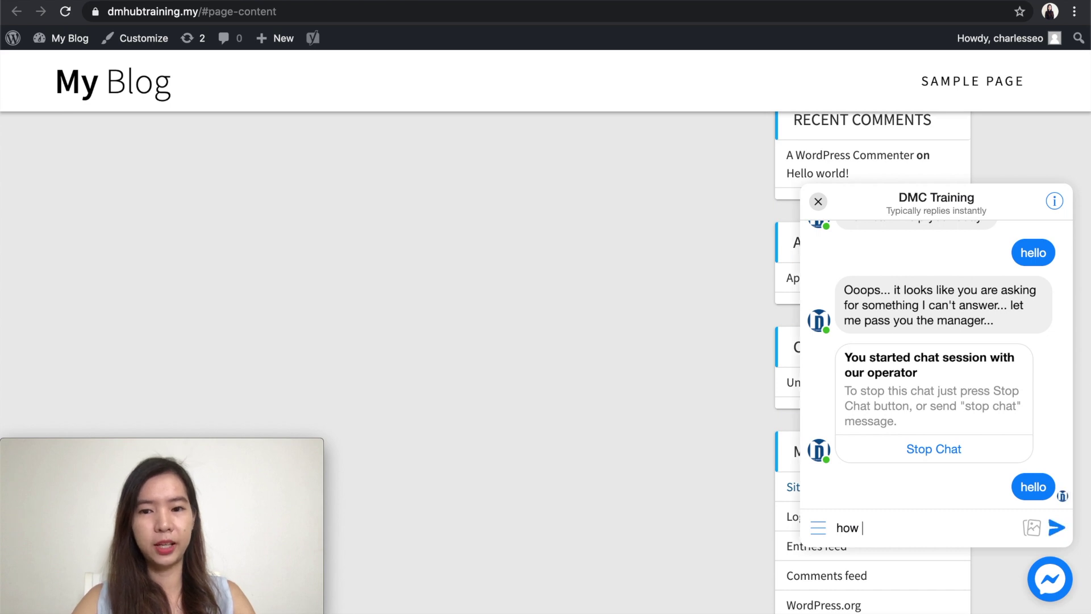
text( are you)
key(Return)
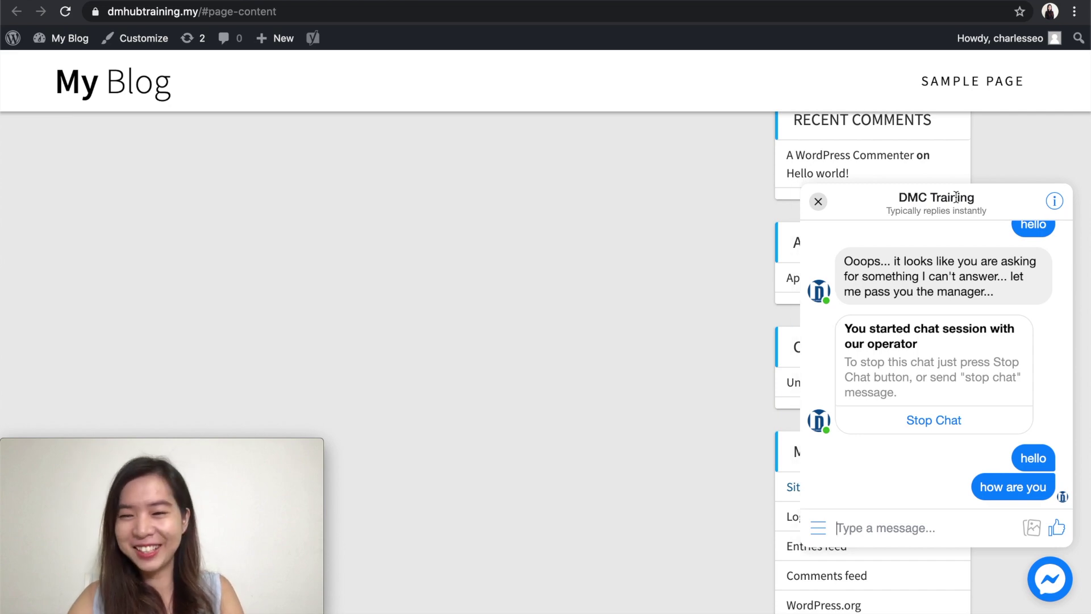
click(818, 201)
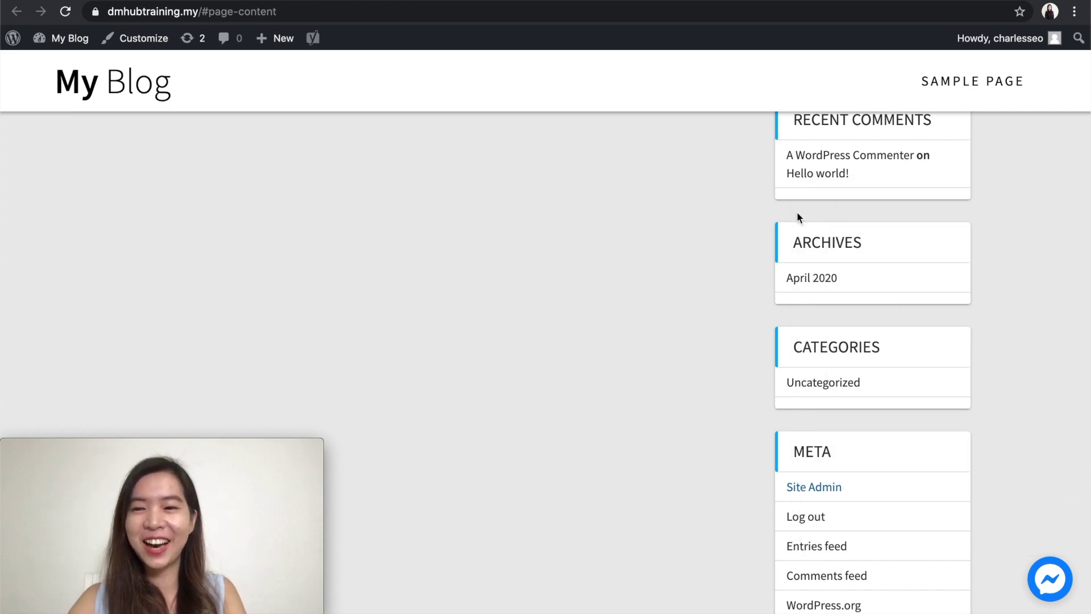
Step: Open the blog's Sample Page, check the other browser tabs, and return to the Sample Page
scroll(666, 226, up, 10)
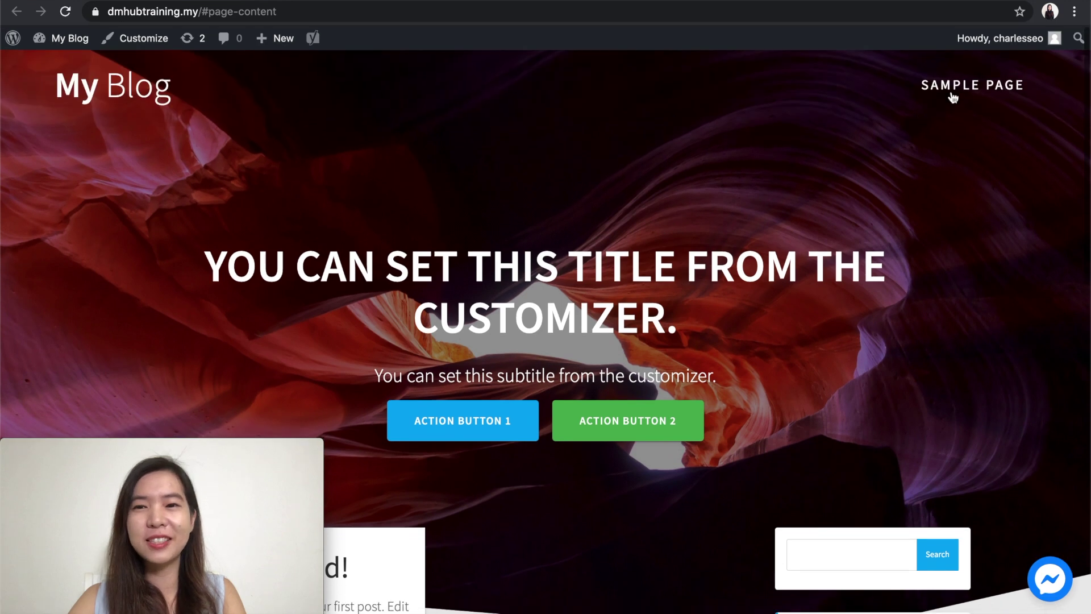
click(952, 96)
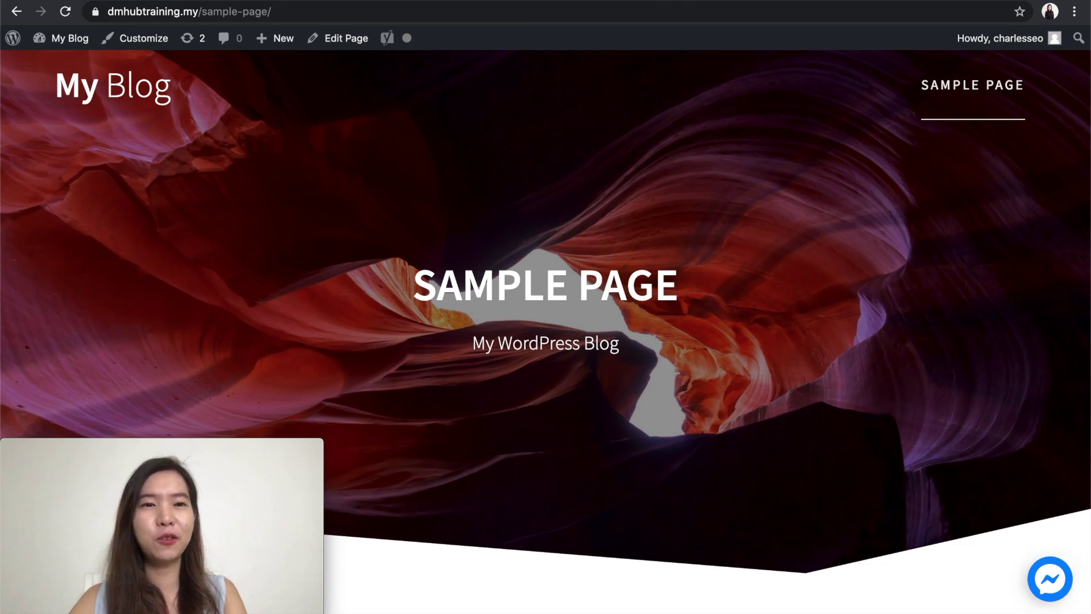
click(662, 4)
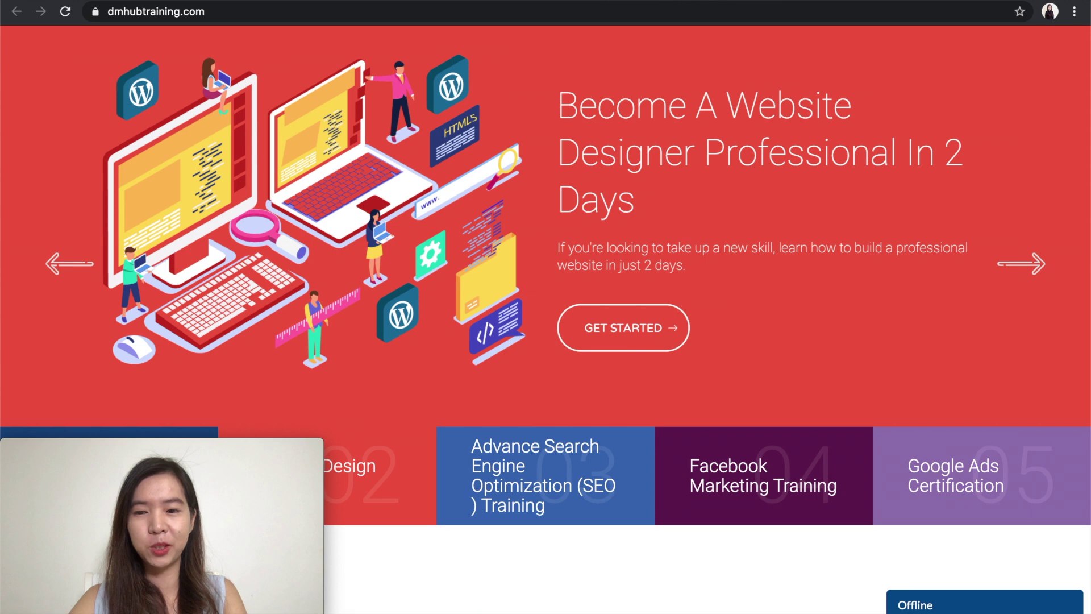
click(1049, 6)
click(884, 3)
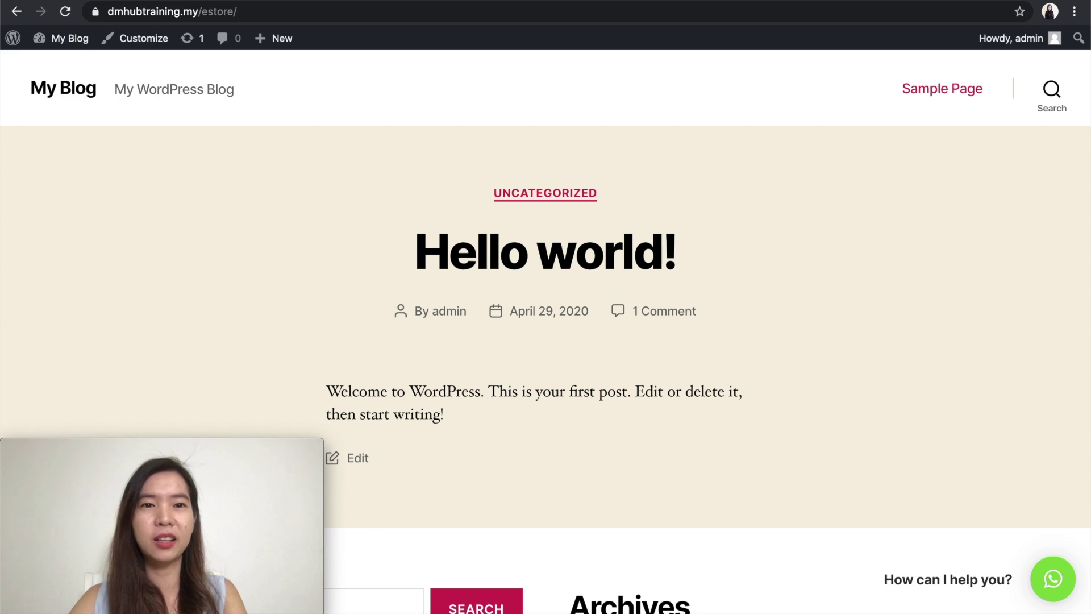
key(ctrl+Tab)
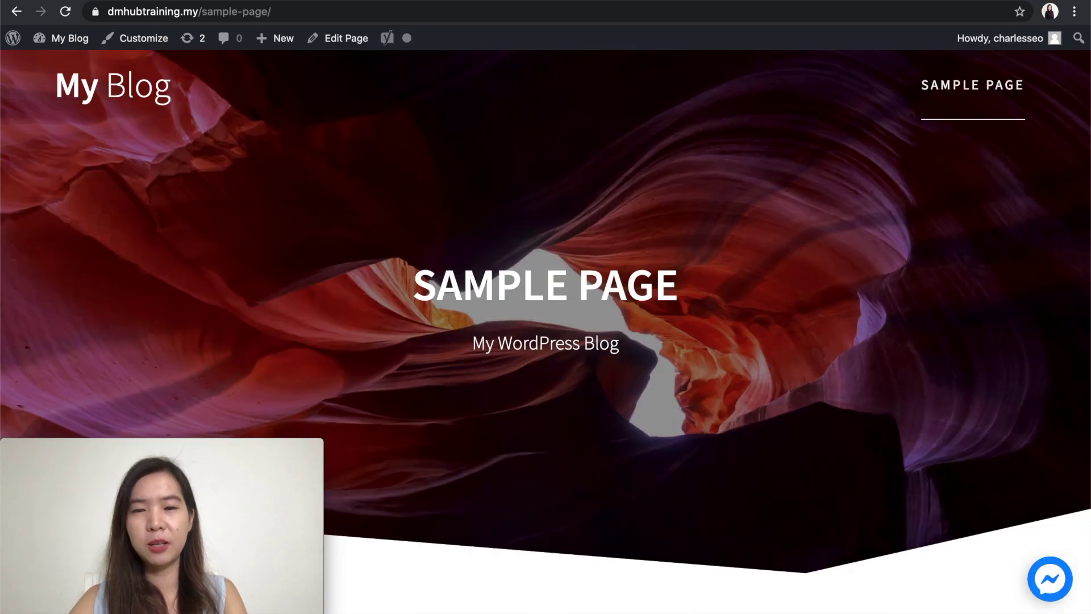